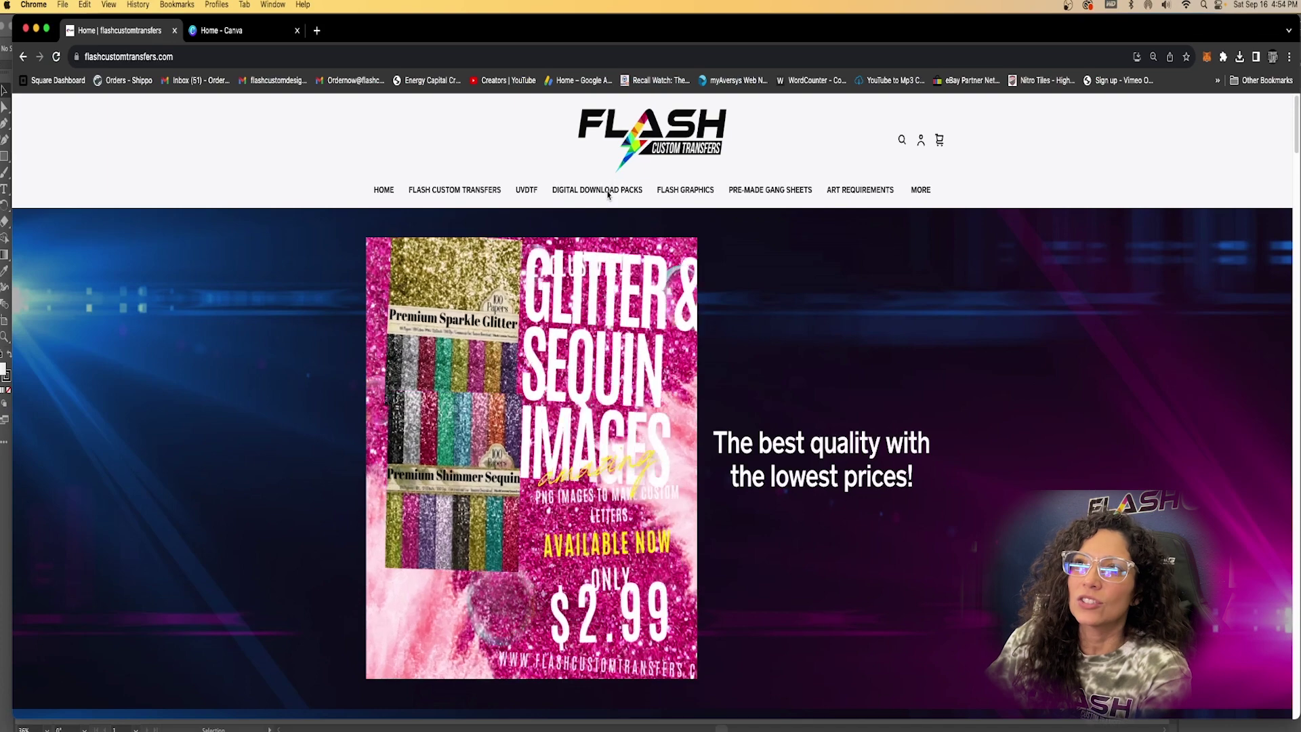
Open Digital Download Packs and preview the 100 Shimmer Sequin Print Pack page.
{"action": "left_click", "coordinate": [608, 193]}
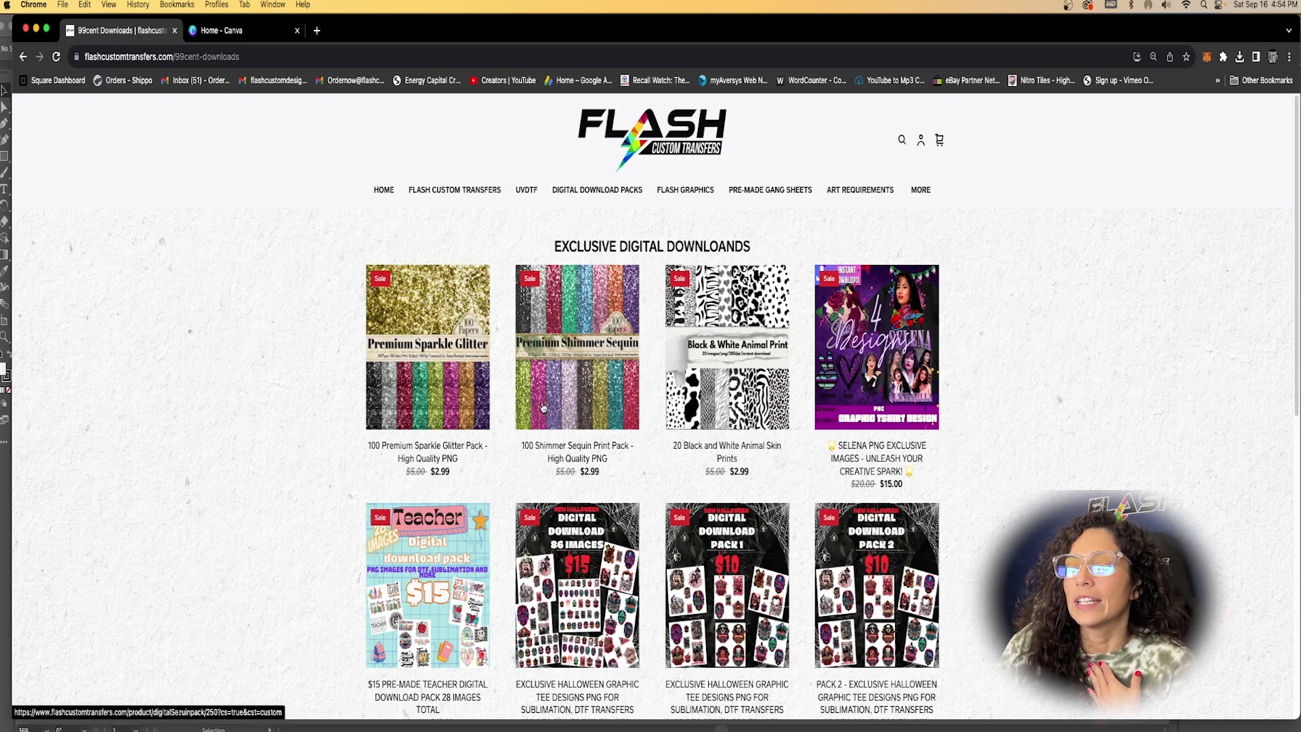
{"action": "left_click", "coordinate": [555, 448]}
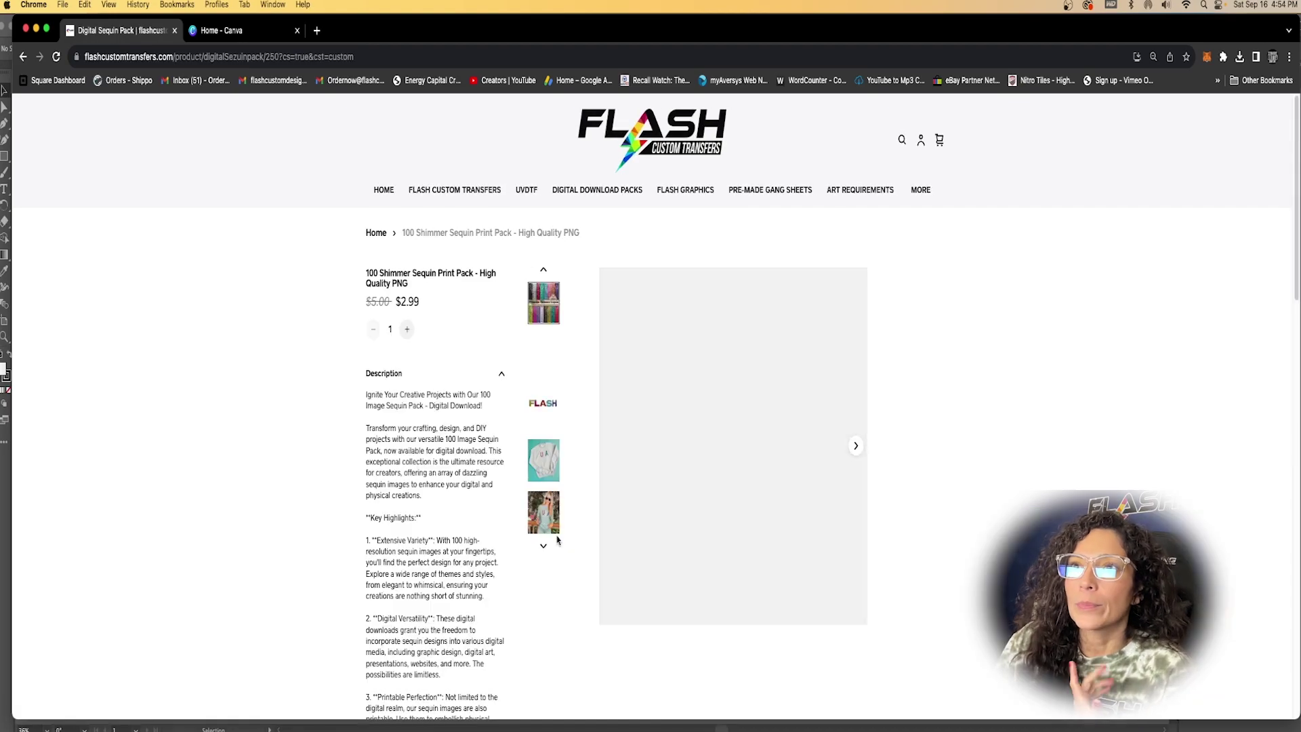
{"action": "scroll", "coordinate": [559, 535], "scroll_direction": "down", "scroll_amount": 8}
{"action": "scroll", "coordinate": [550, 542], "scroll_direction": "down", "scroll_amount": 10}
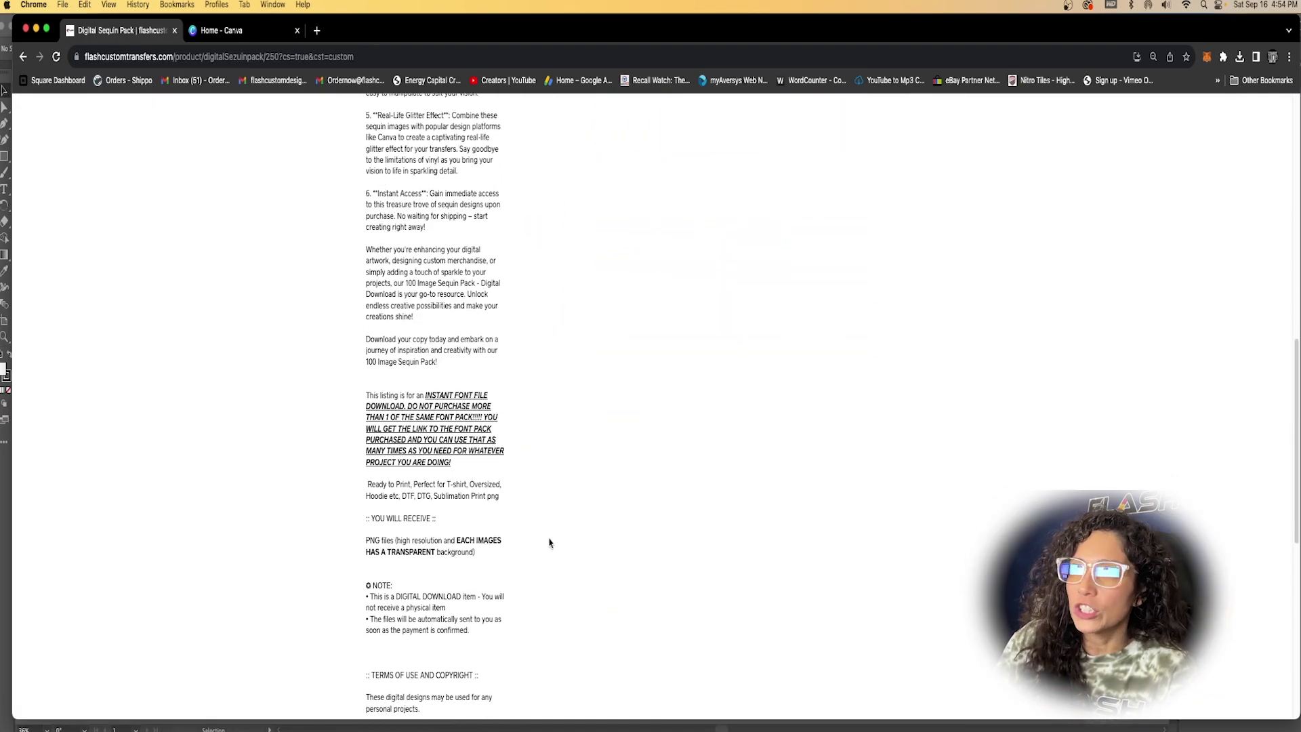
{"action": "scroll", "coordinate": [549, 540], "scroll_direction": "up", "scroll_amount": 20}
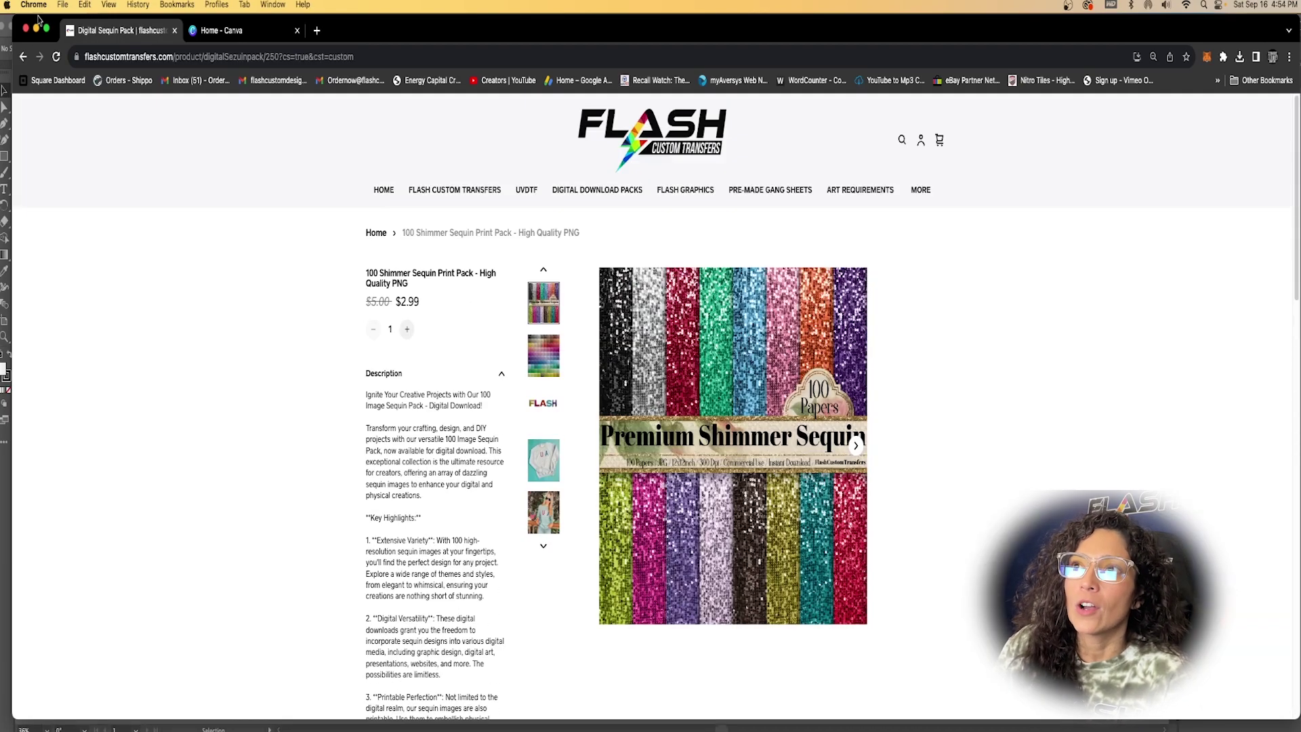
{"action": "left_click", "coordinate": [23, 57]}
Preview the Premium Sparkle Glitter pack, then return to browse the downloads listing.
{"action": "left_click", "coordinate": [432, 369]}
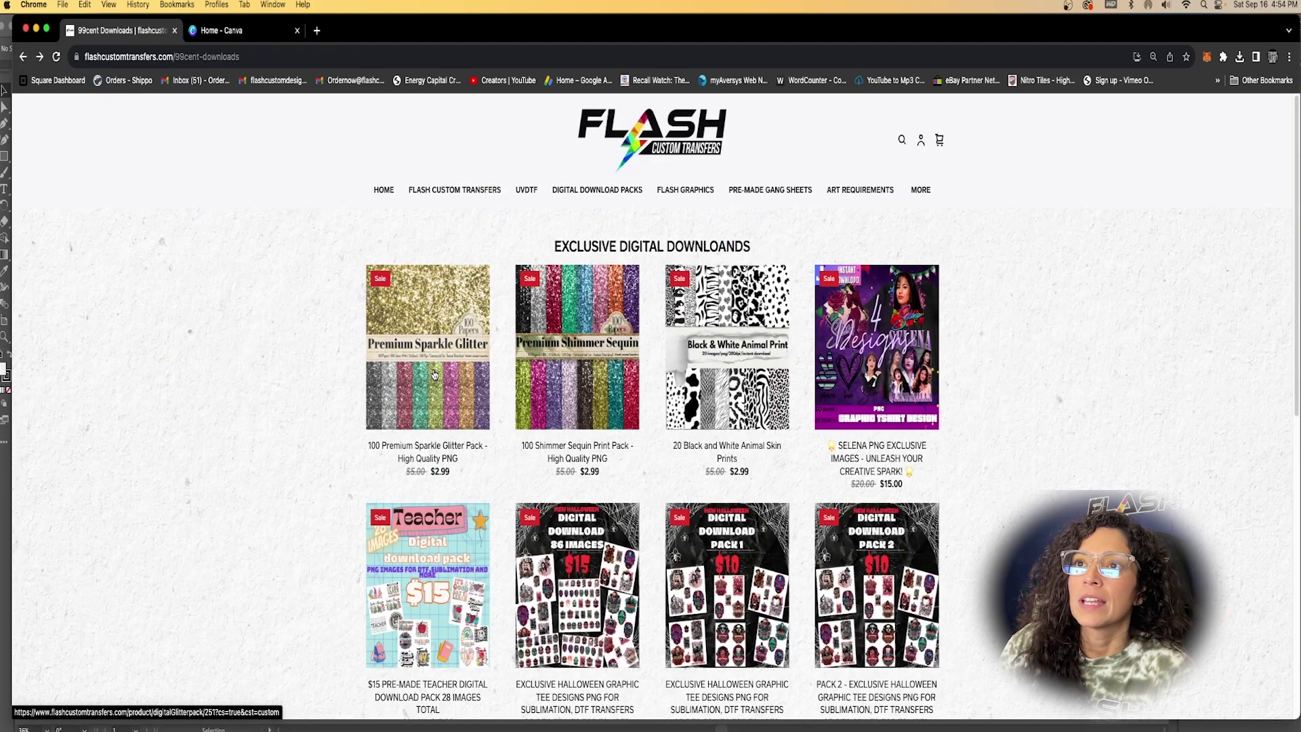
{"action": "scroll", "coordinate": [487, 435], "scroll_direction": "down", "scroll_amount": 10}
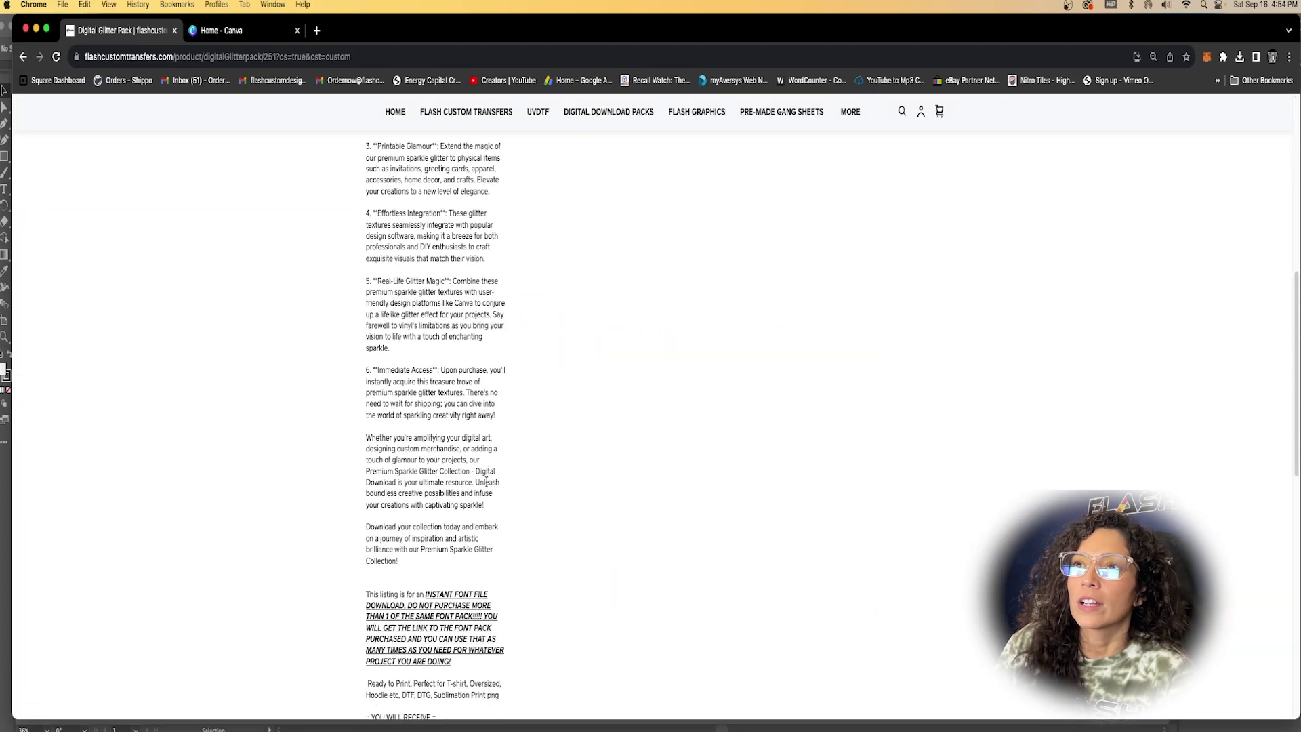
{"action": "scroll", "coordinate": [495, 581], "scroll_direction": "up", "scroll_amount": 10}
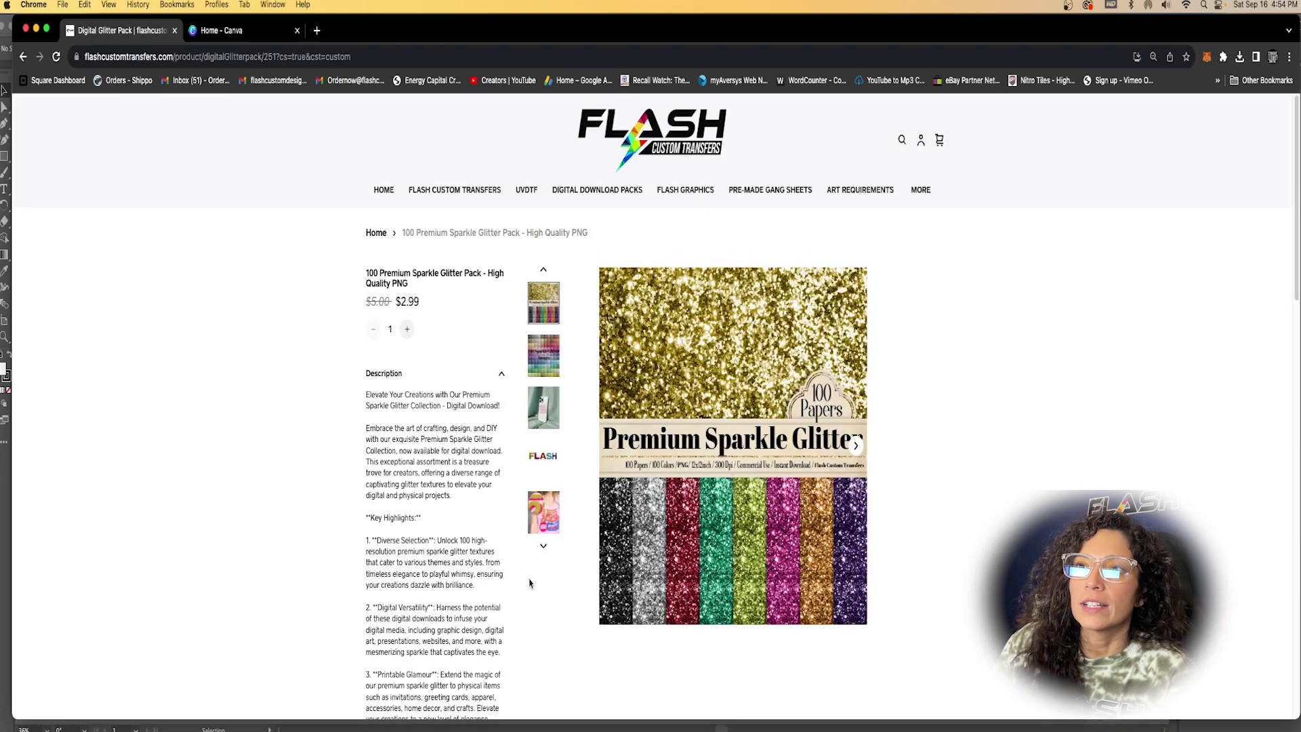
{"action": "left_click", "coordinate": [23, 56]}
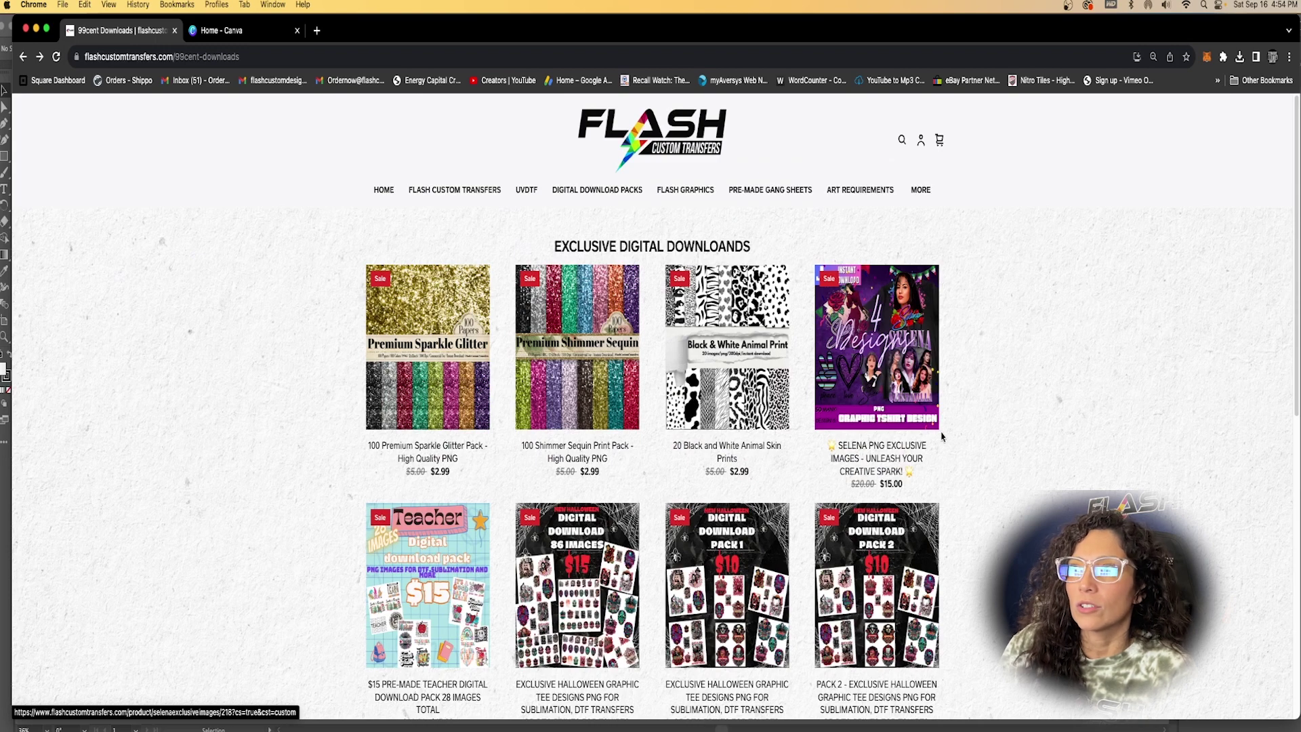
{"action": "scroll", "coordinate": [771, 539], "scroll_direction": "down", "scroll_amount": 3}
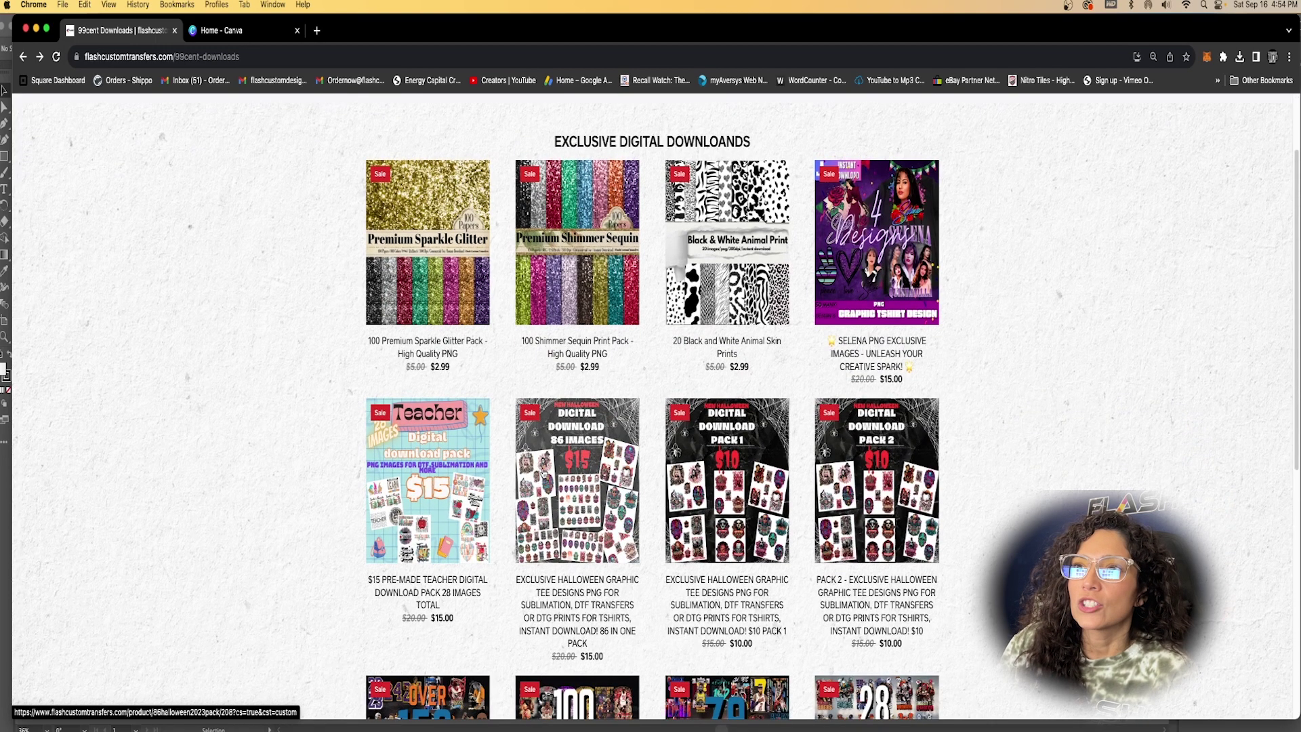
{"action": "scroll", "coordinate": [931, 555], "scroll_direction": "down", "scroll_amount": 3}
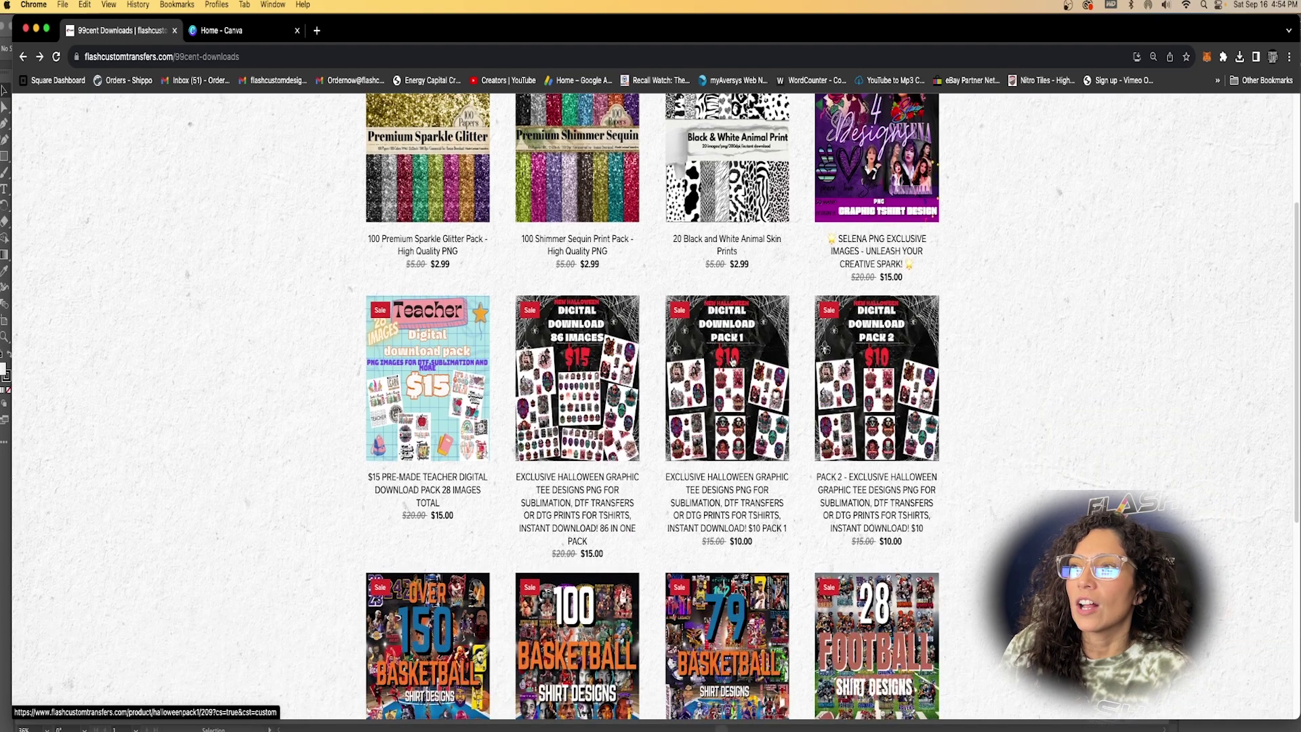
{"action": "scroll", "coordinate": [579, 651], "scroll_direction": "down", "scroll_amount": 3}
{"action": "scroll", "coordinate": [579, 651], "scroll_direction": "down", "scroll_amount": 2}
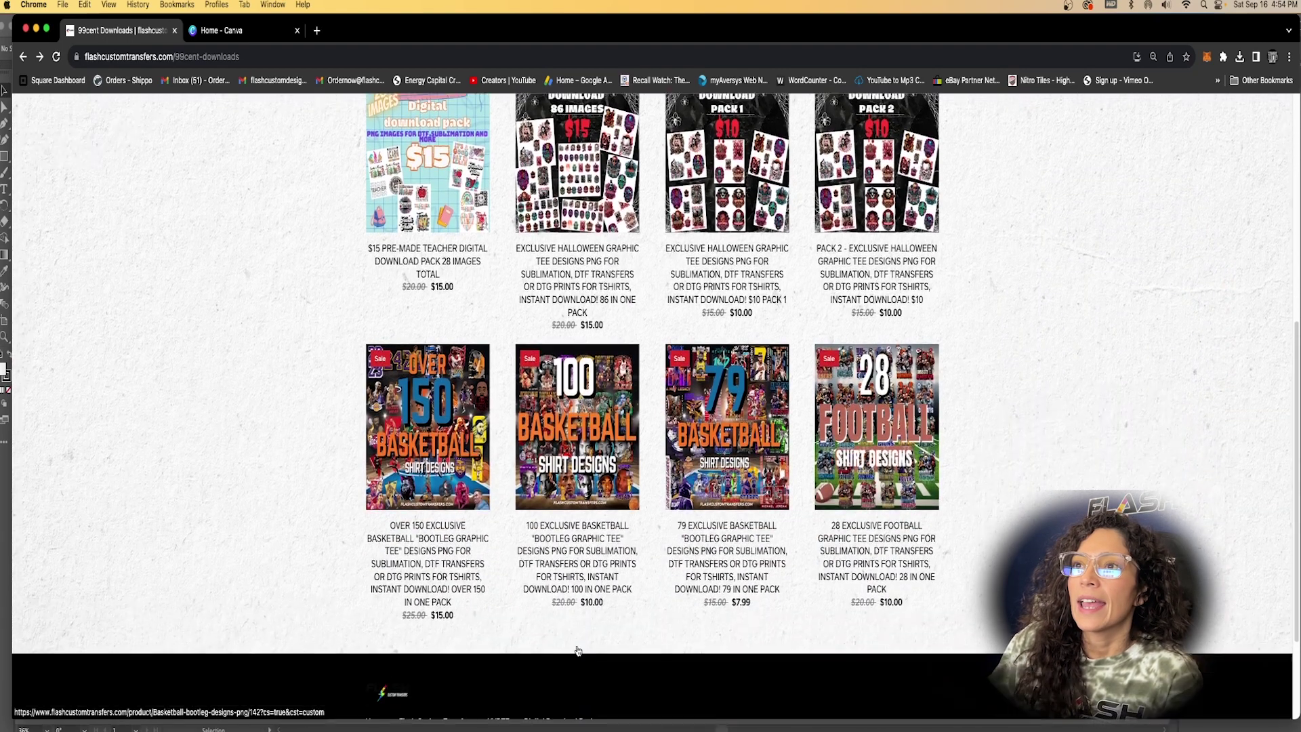
{"action": "scroll", "coordinate": [576, 642], "scroll_direction": "up", "scroll_amount": 10}
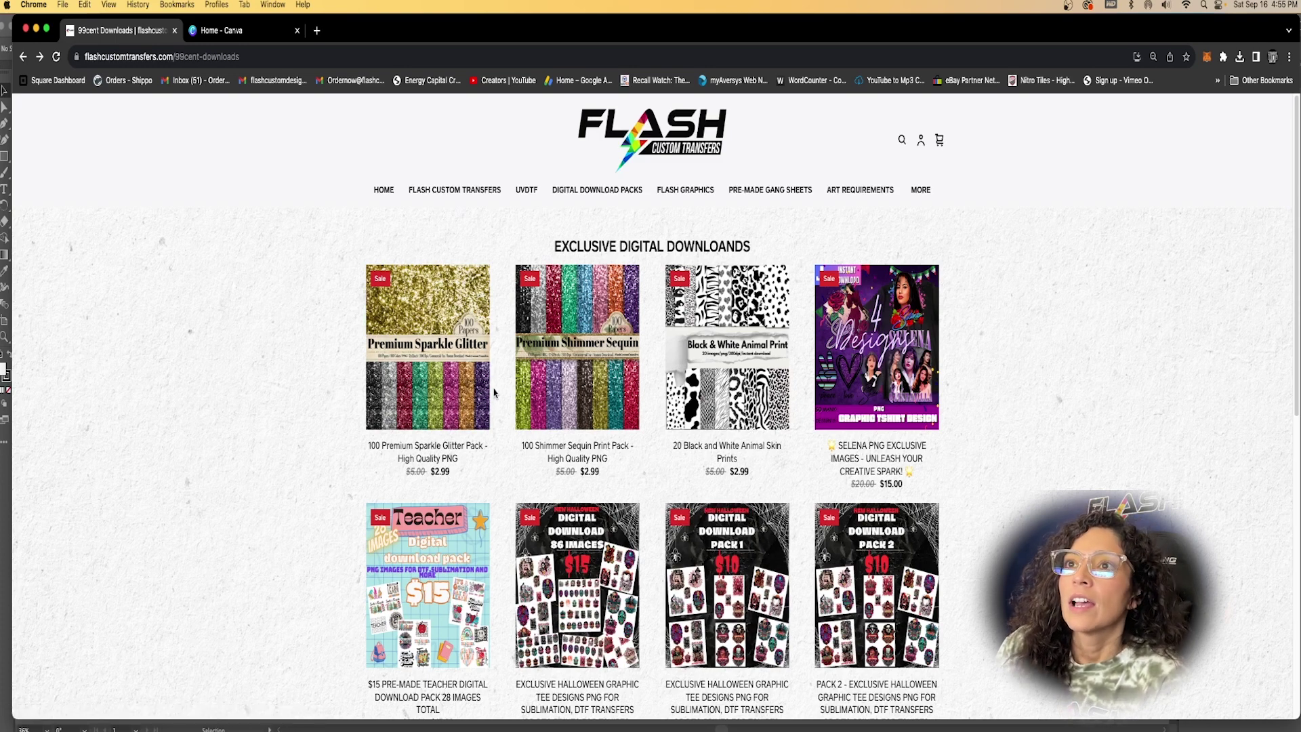
On the Canva home page, start a custom-size design and switch units to inches.
{"action": "left_click", "coordinate": [234, 29]}
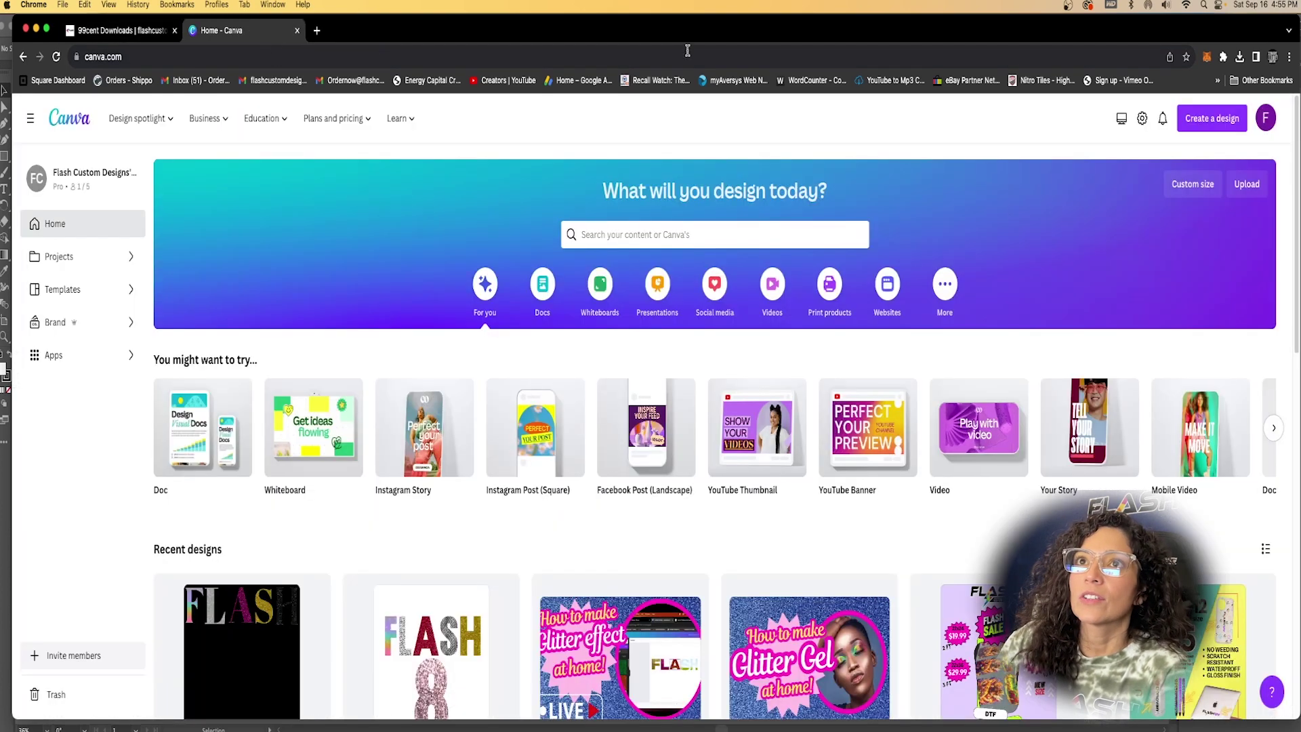
{"action": "left_click", "coordinate": [1227, 129]}
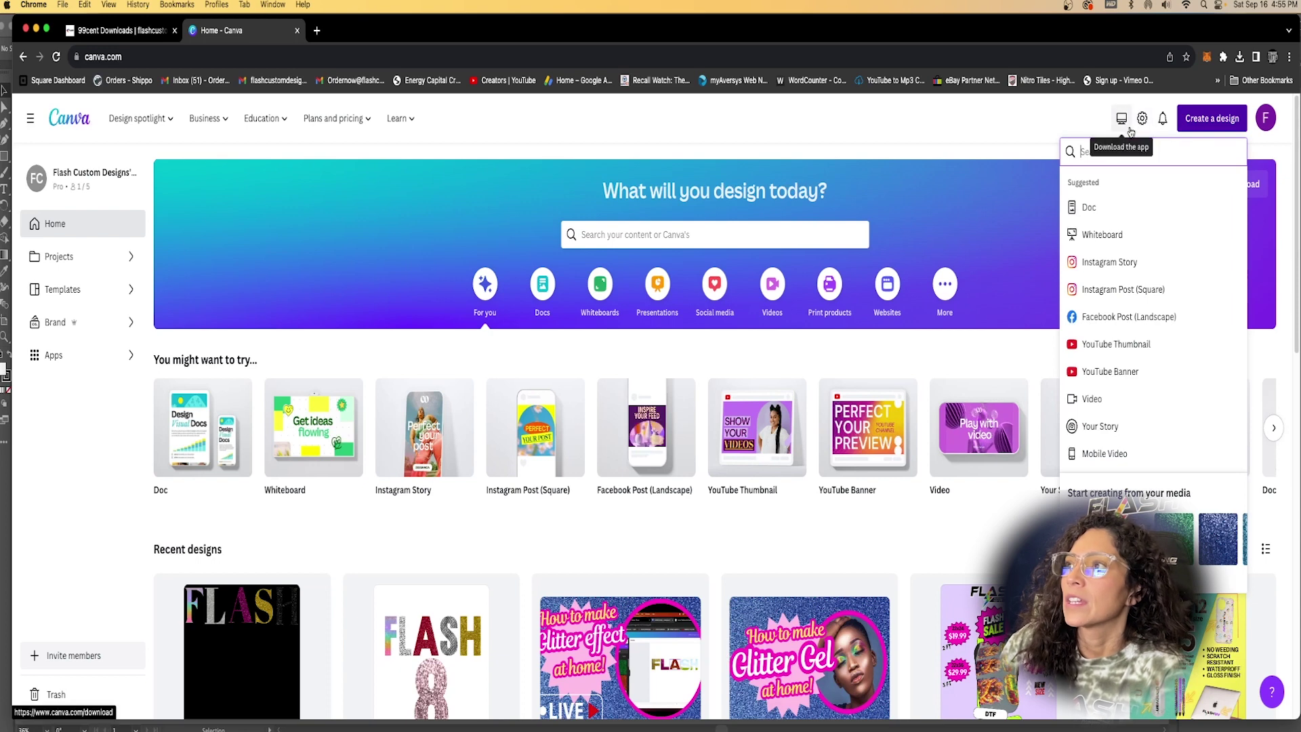
{"action": "left_click", "coordinate": [1133, 458]}
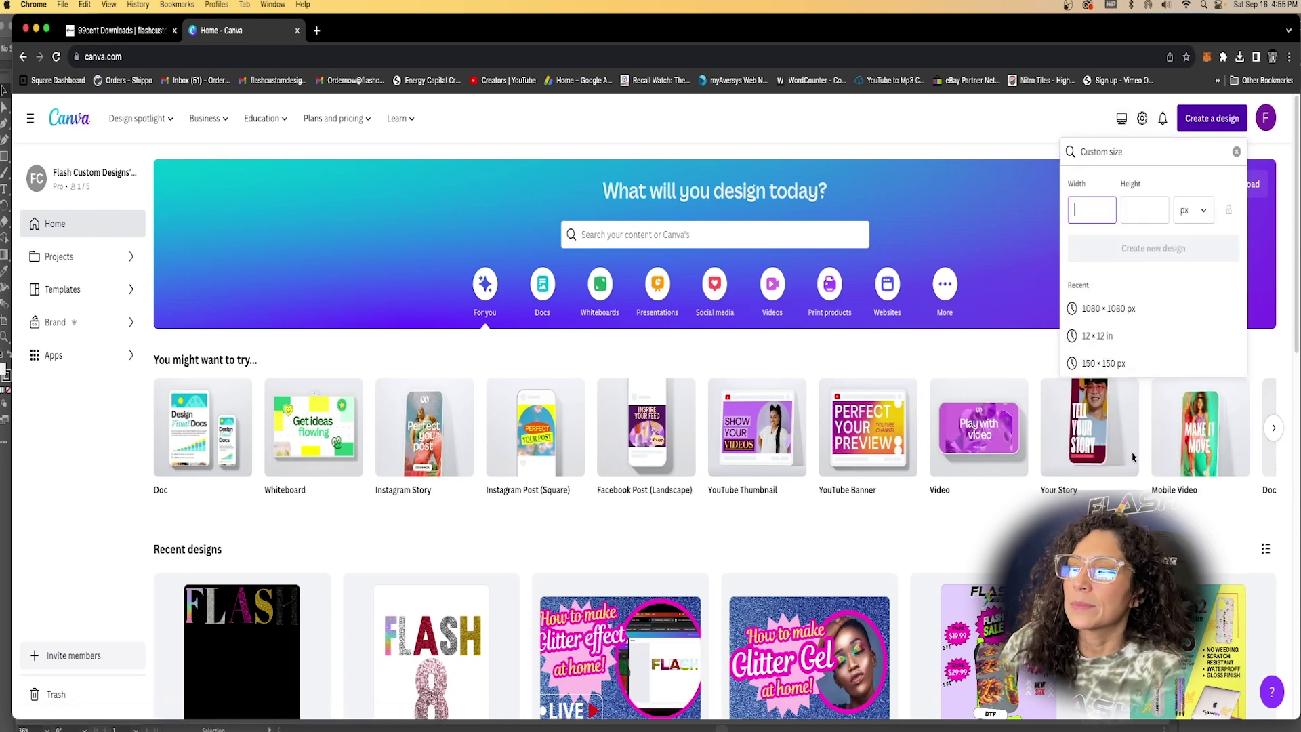
{"action": "type", "text": "22"}
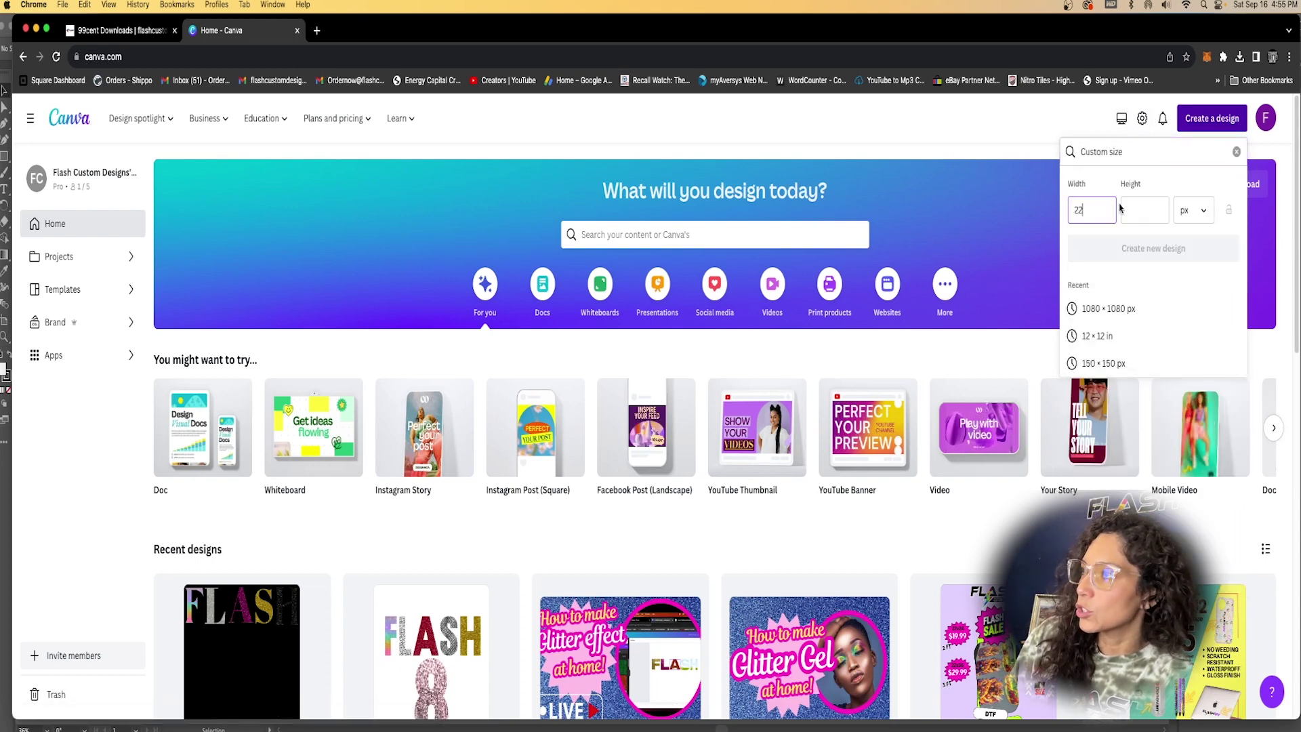
{"action": "left_click", "coordinate": [1136, 211]}
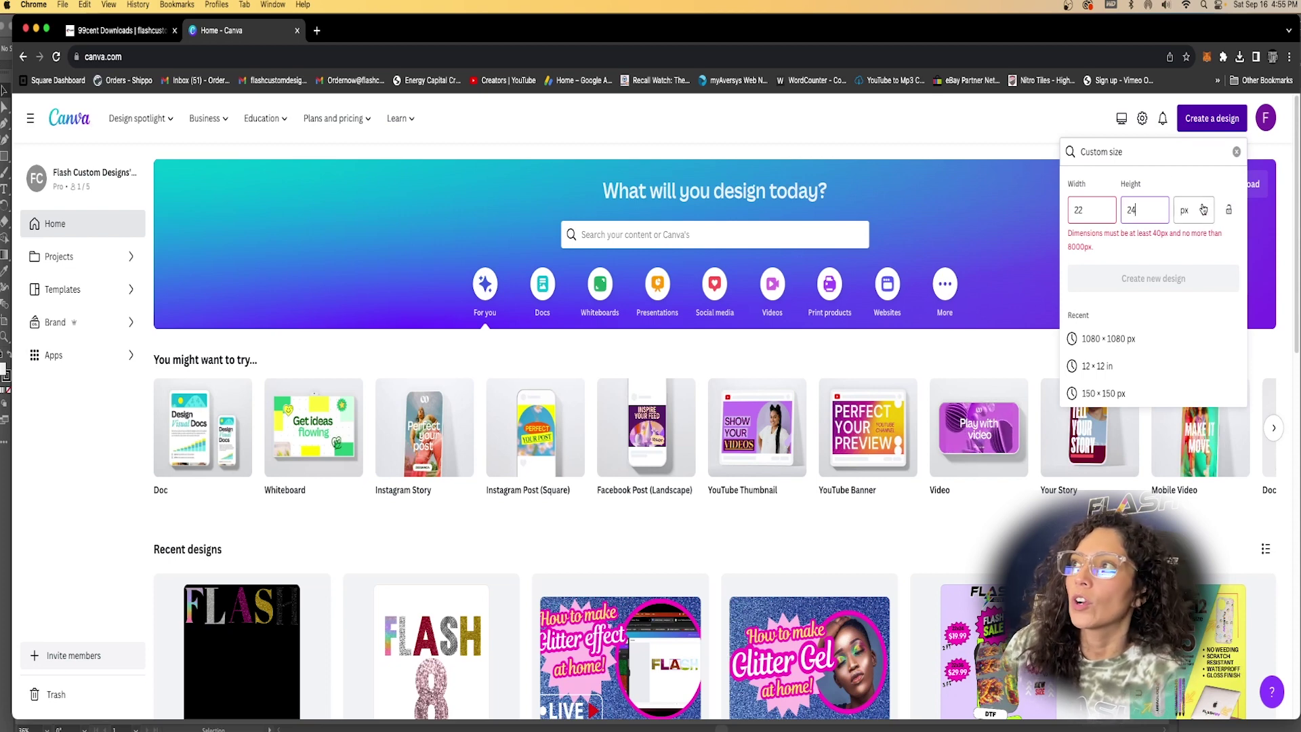
{"action": "left_click", "coordinate": [1203, 209]}
{"action": "left_click", "coordinate": [1197, 278]}
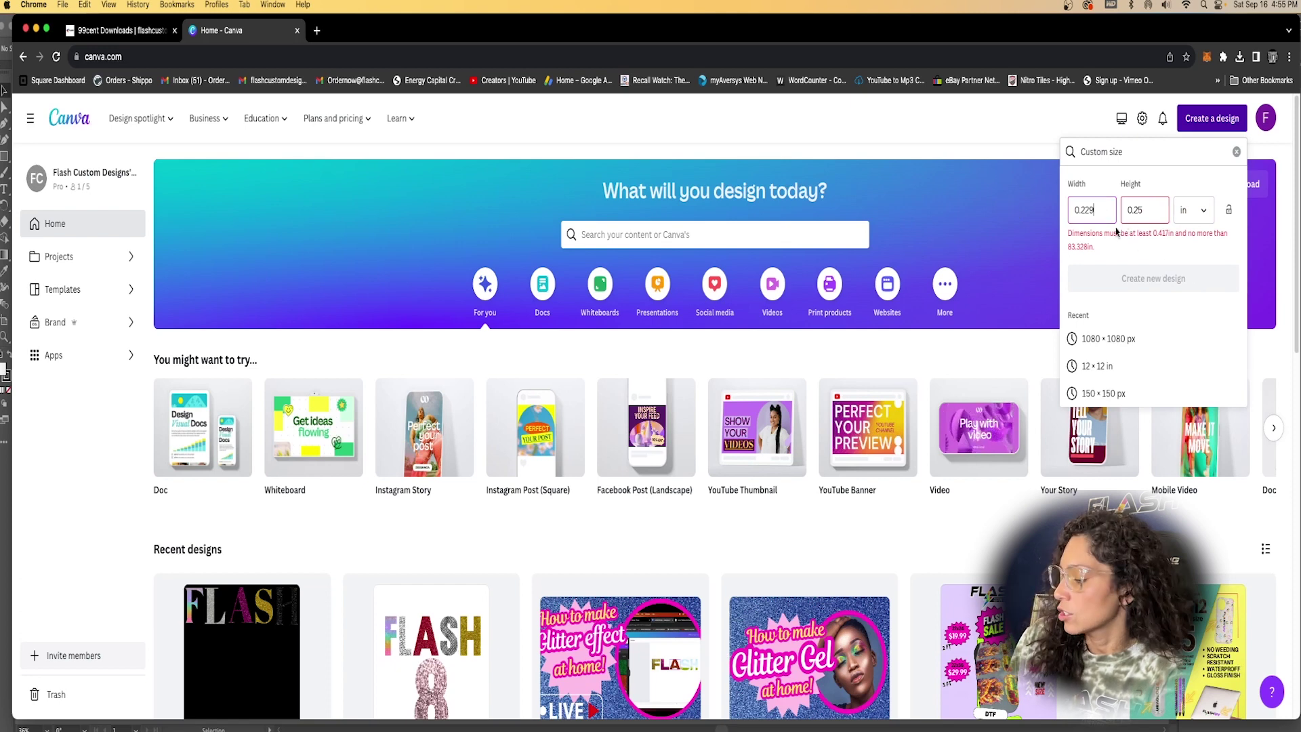
Enter width 22 and the height, create the 22 × 24 in design, and reopen it.
{"action": "key", "text": "BackSpace"}
{"action": "key", "text": "BackSpace"}
{"action": "key", "text": "BackSpace"}
{"action": "key", "text": "BackSpace"}
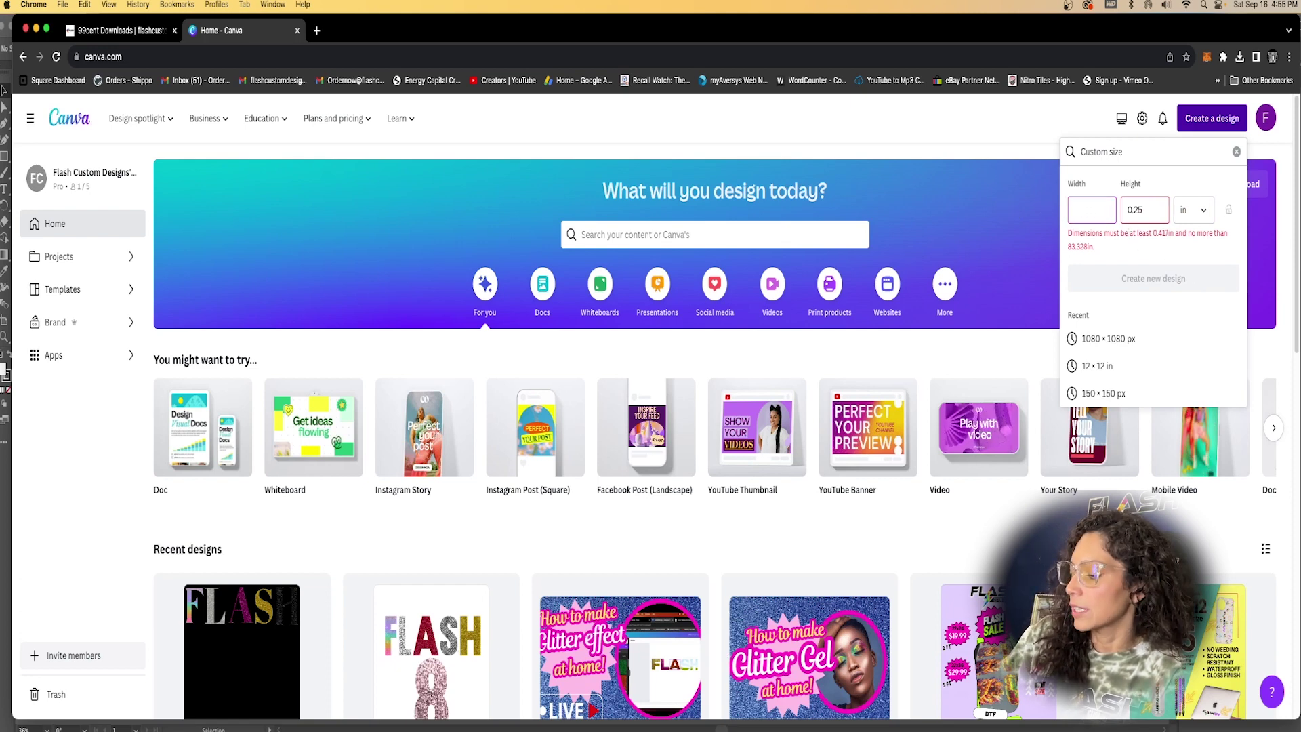
{"action": "type", "text": "22"}
{"action": "left_click", "coordinate": [1138, 210]}
{"action": "key", "text": "BackSpace"}
{"action": "key", "text": "BackSpace"}
{"action": "key", "text": "BackSpace"}
{"action": "key", "text": "BackSpace"}
{"action": "type", "text": "32"}
{"action": "key", "text": "Return"}
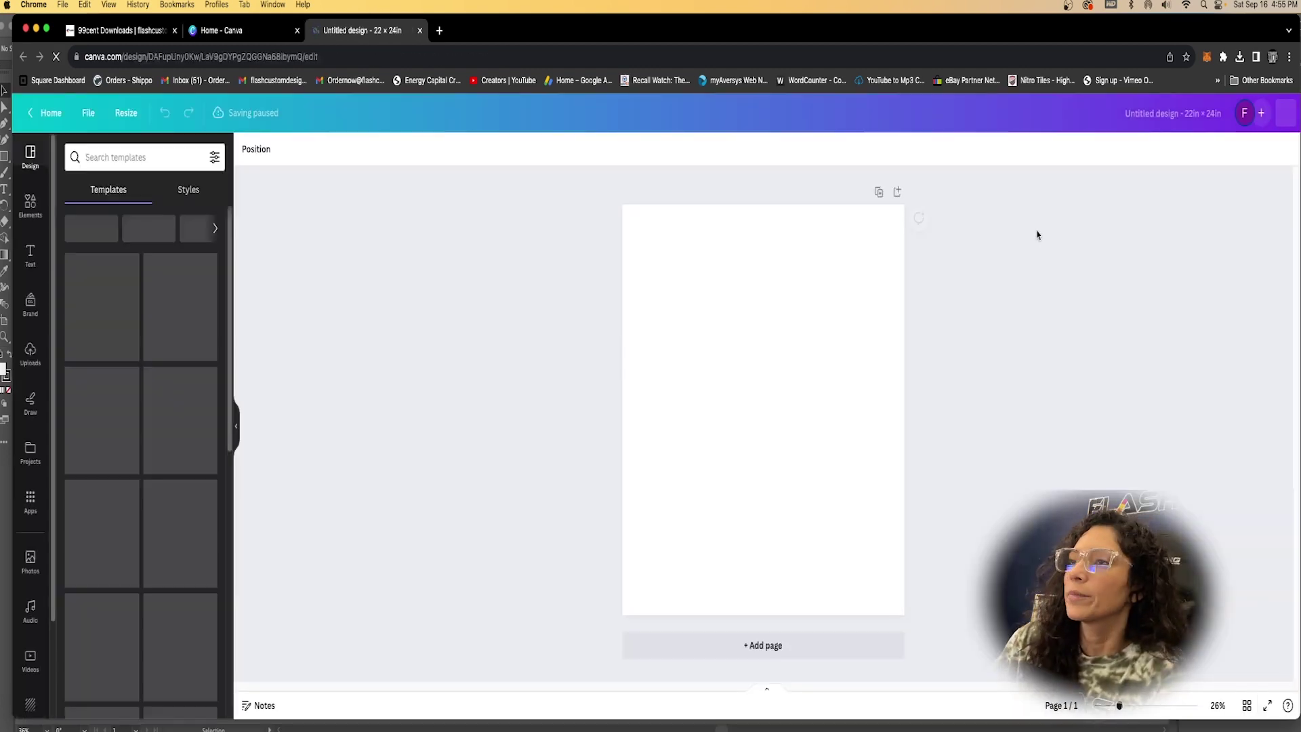
{"action": "left_click", "coordinate": [248, 30]}
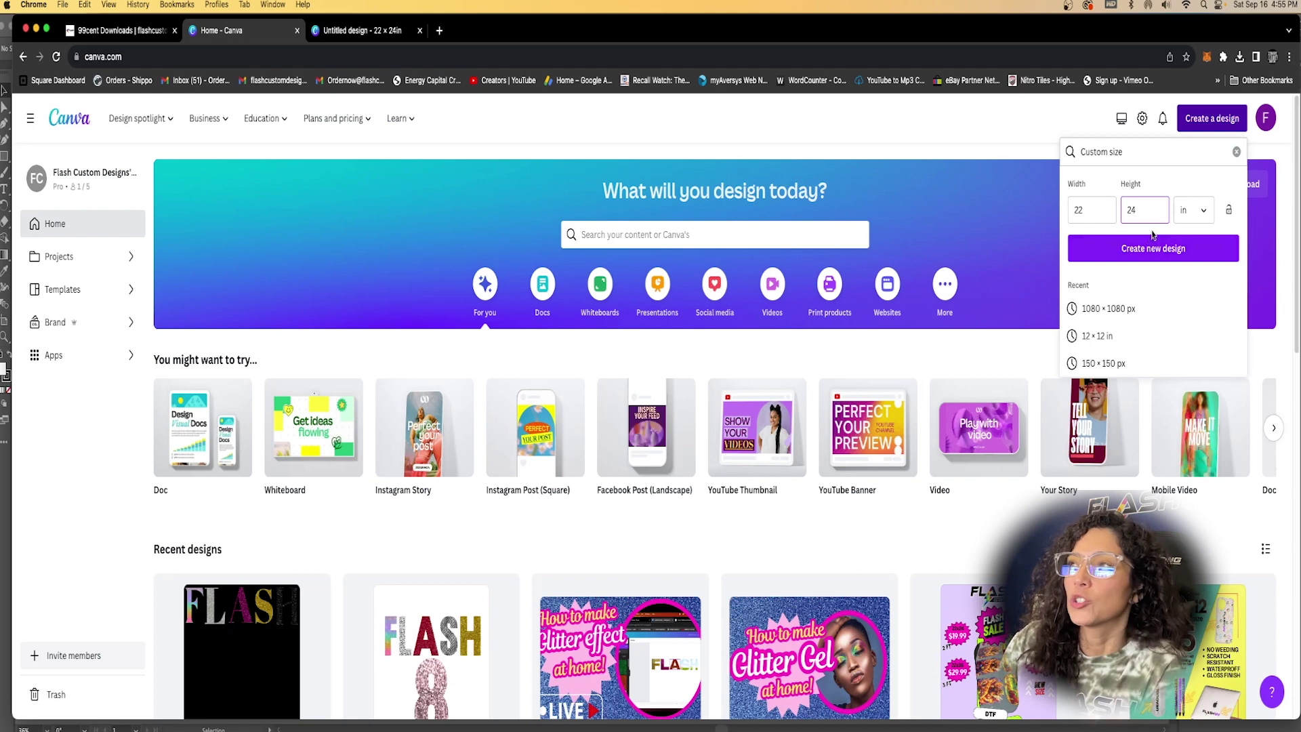
{"action": "left_click", "coordinate": [347, 30]}
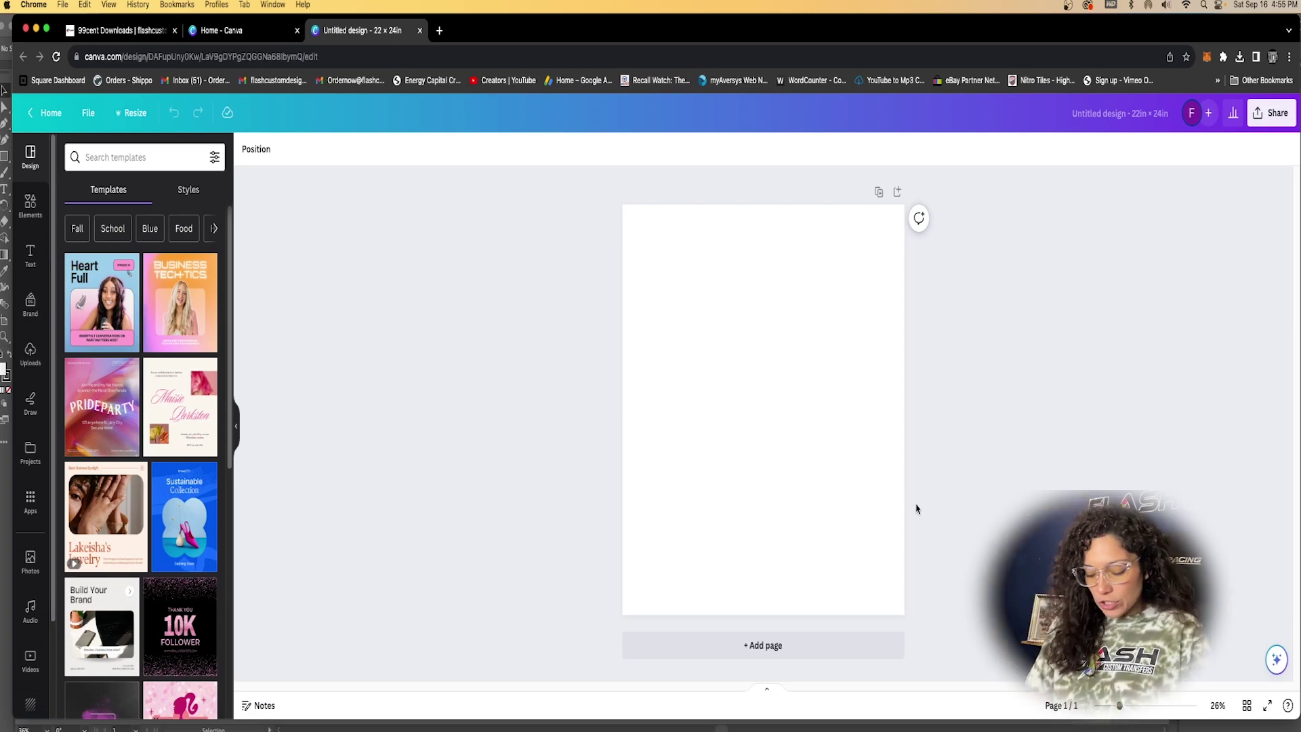
Search Elements for 'frames' and browse all the frame results.
{"action": "left_click", "coordinate": [30, 203]}
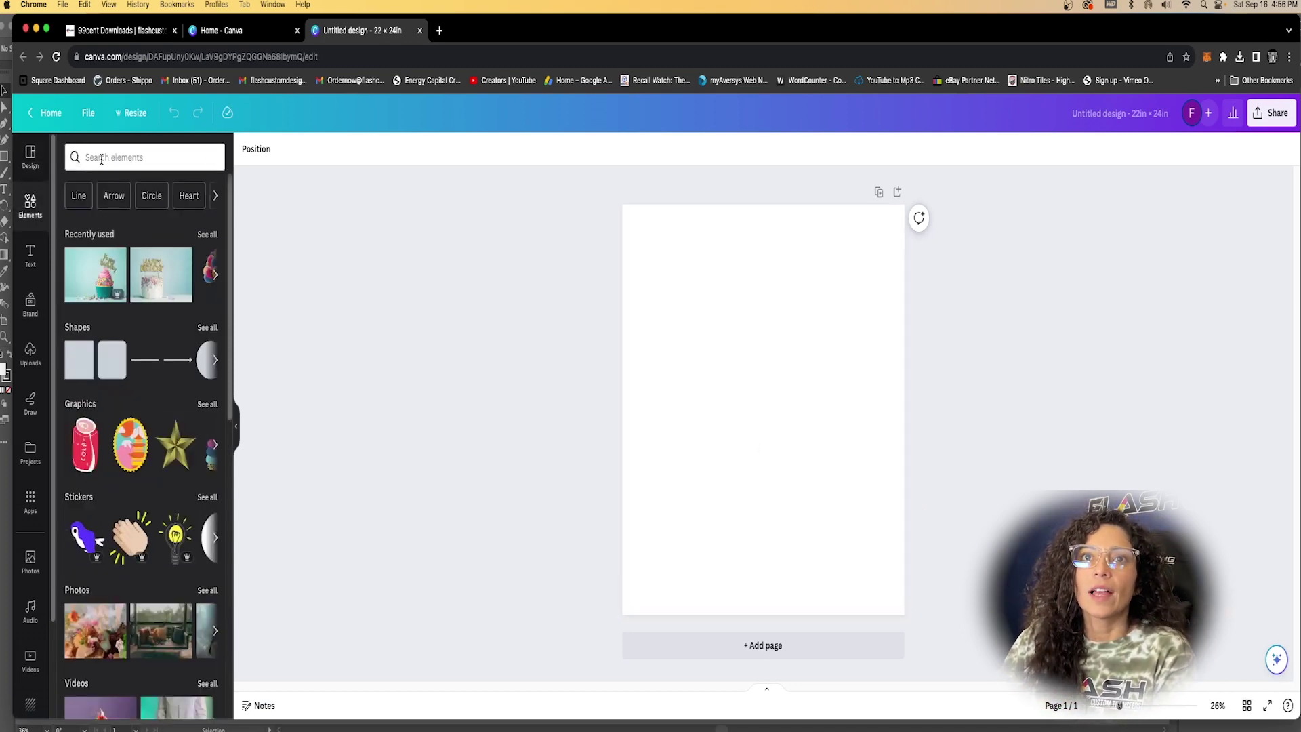
{"action": "left_click", "coordinate": [101, 158]}
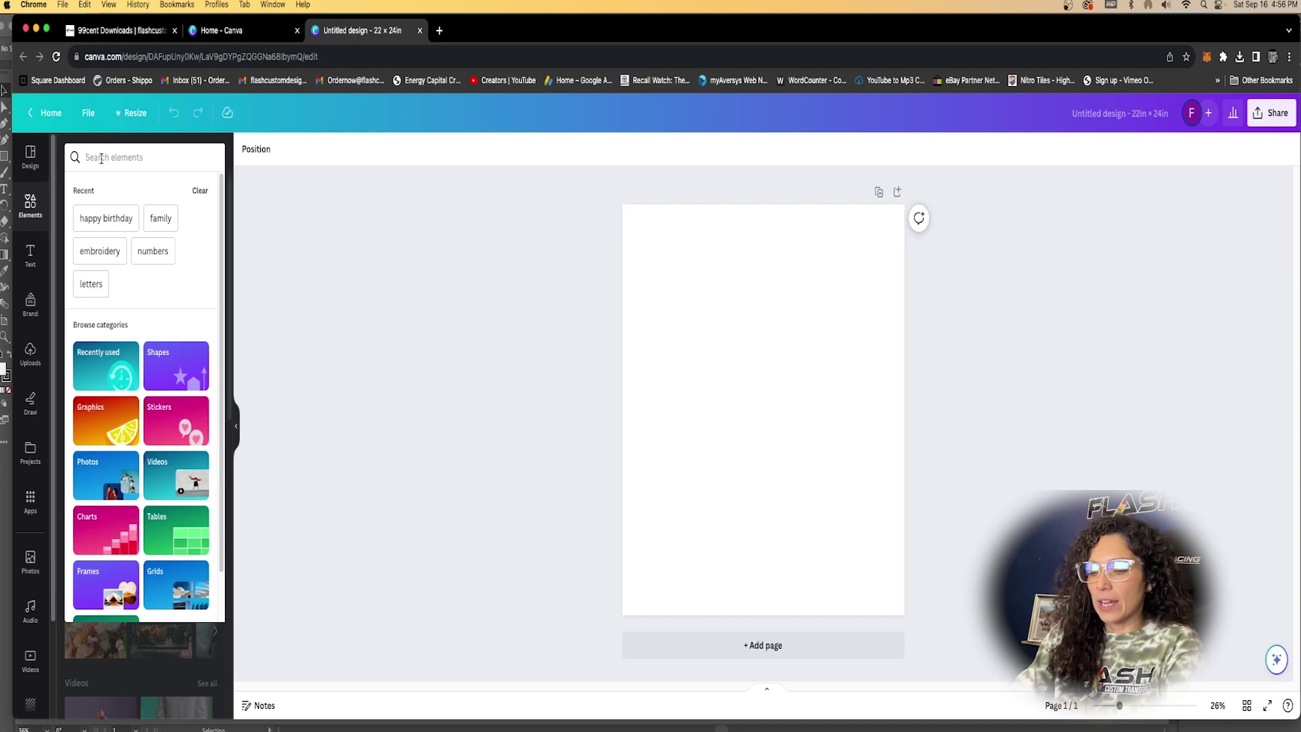
{"action": "type", "text": "frames"}
{"action": "key", "text": "Return"}
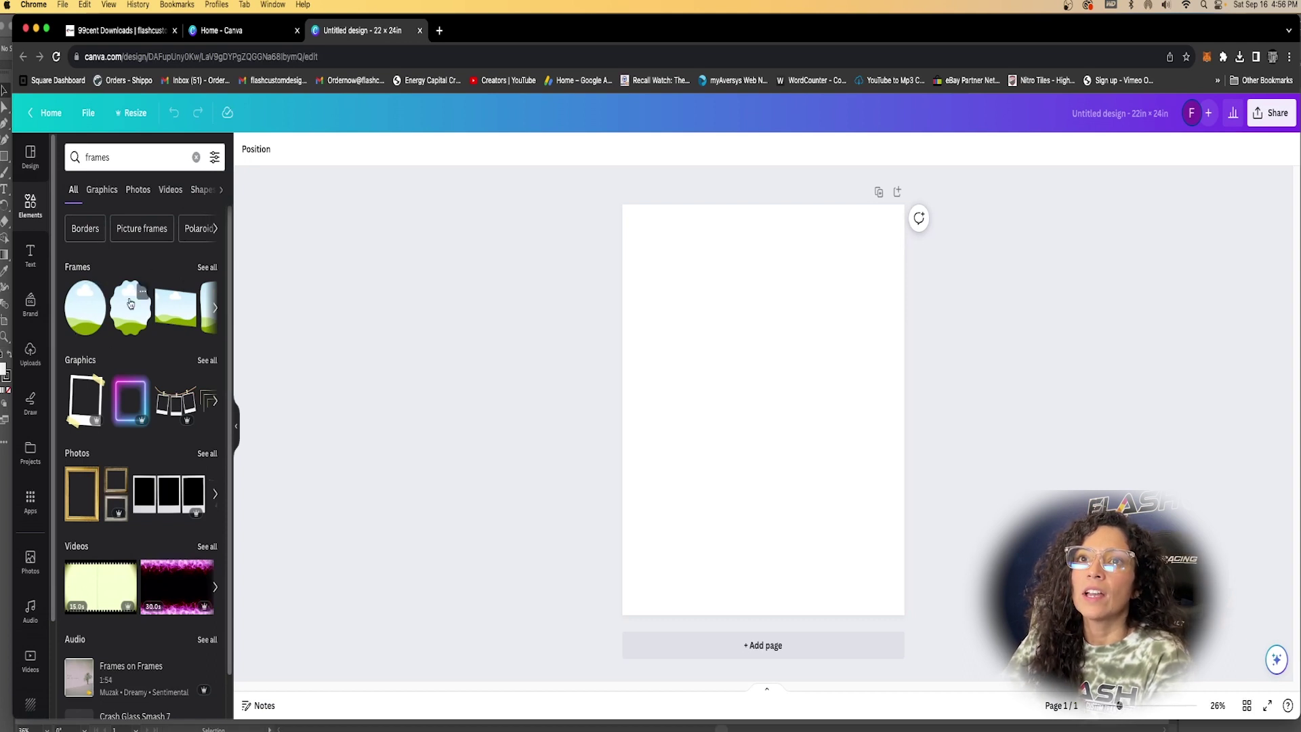
{"action": "left_click", "coordinate": [210, 270]}
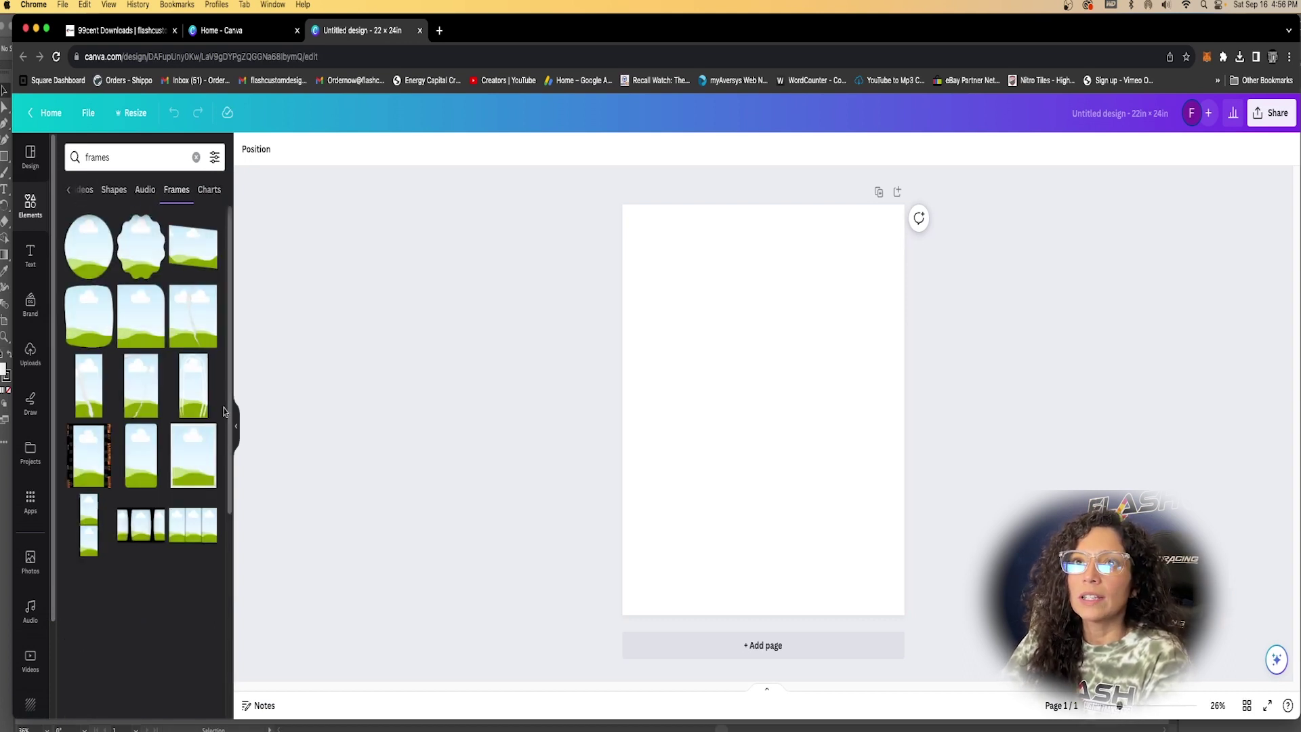
{"action": "scroll", "coordinate": [143, 584], "scroll_direction": "down", "scroll_amount": 10}
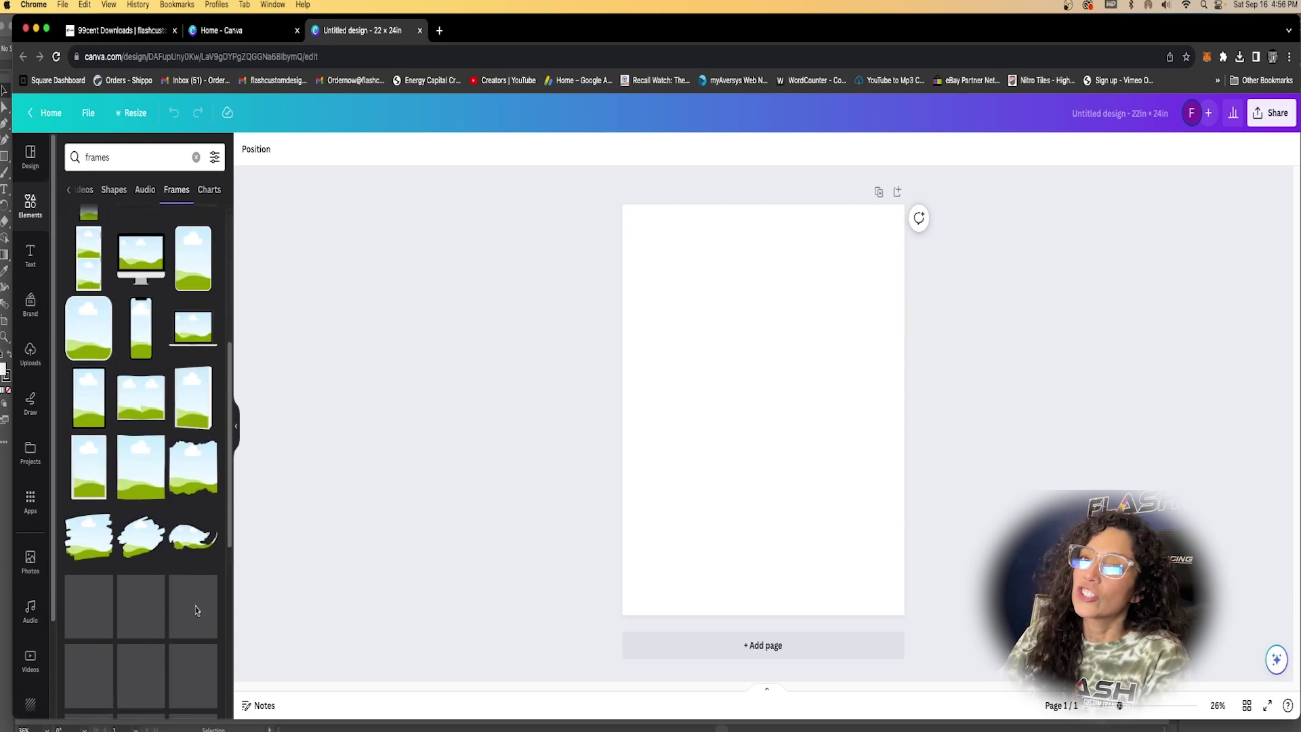
{"action": "scroll", "coordinate": [145, 617], "scroll_direction": "down", "scroll_amount": 5}
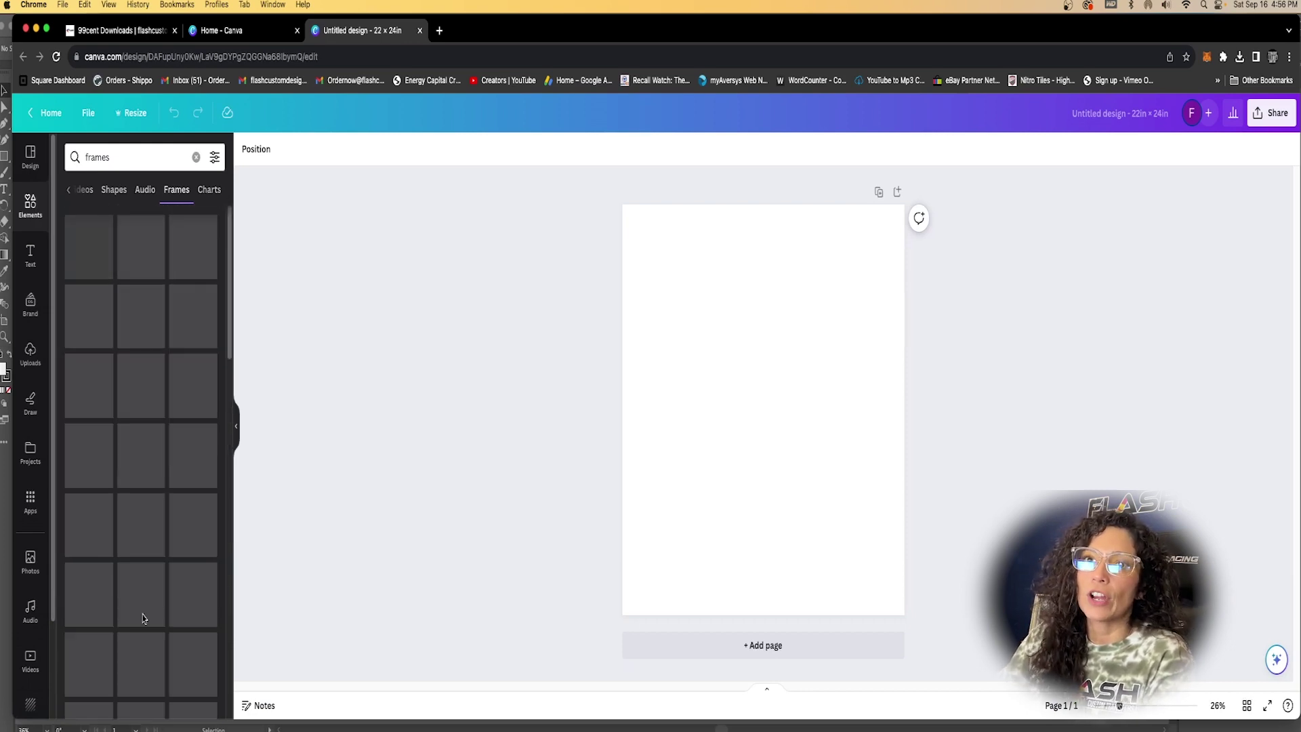
Refine the search to 'frames letters' and browse the letter-shaped frames.
{"action": "left_click", "coordinate": [124, 163]}
{"action": "type", "text": "l"}
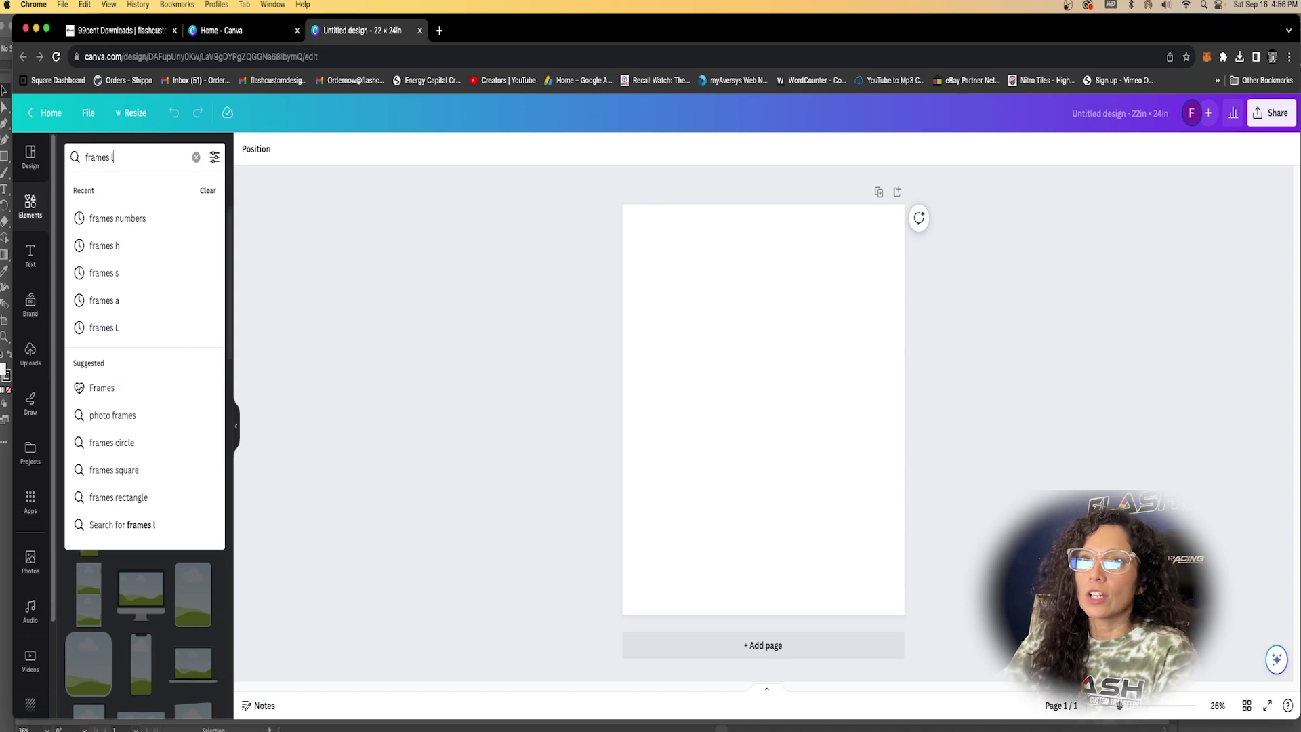
{"action": "type", "text": "etters"}
{"action": "key", "text": "Return"}
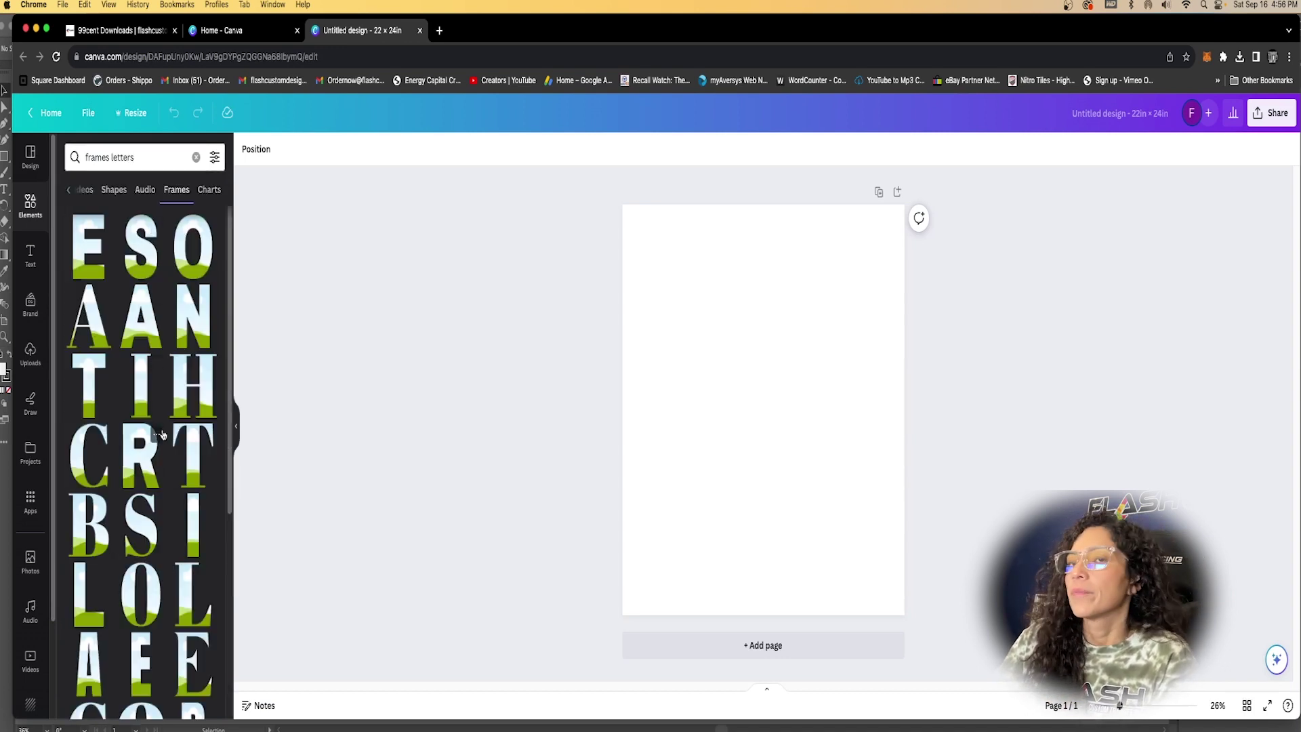
{"action": "scroll", "coordinate": [163, 474], "scroll_direction": "down", "scroll_amount": 3}
{"action": "scroll", "coordinate": [163, 510], "scroll_direction": "down", "scroll_amount": 5}
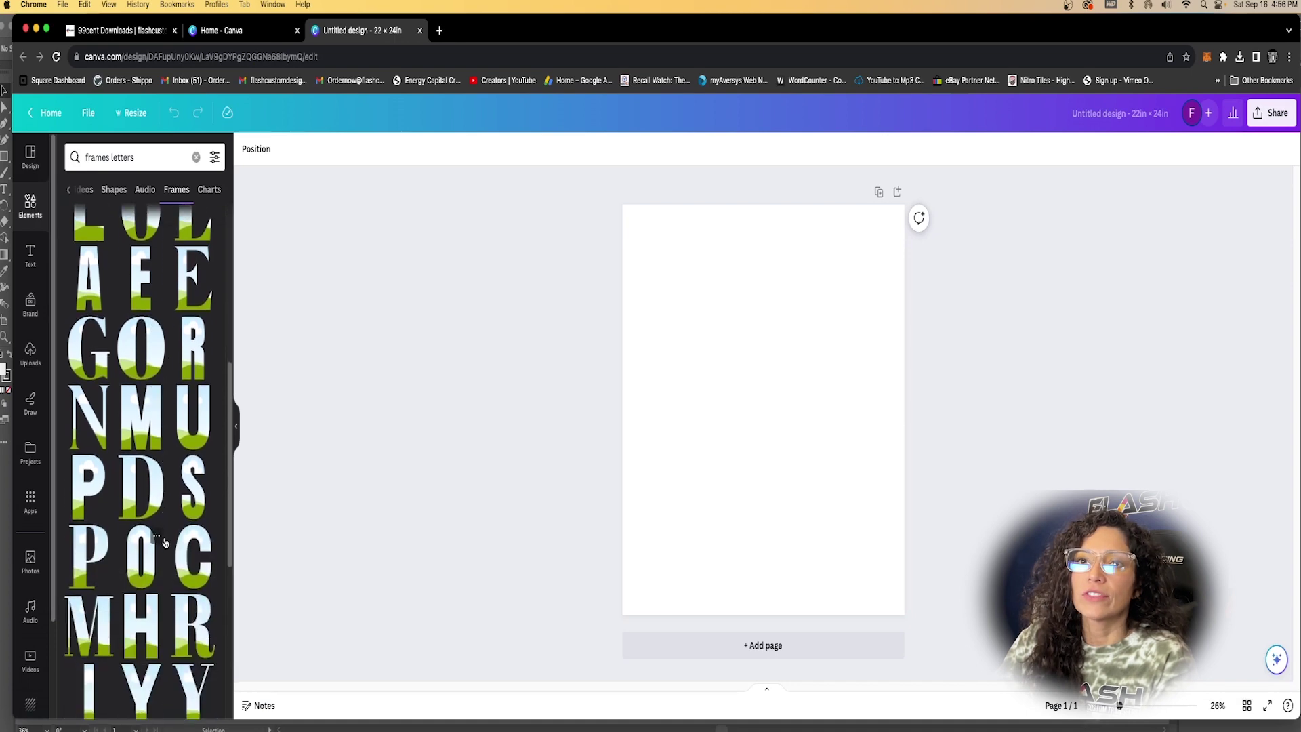
{"action": "scroll", "coordinate": [162, 550], "scroll_direction": "down", "scroll_amount": 8}
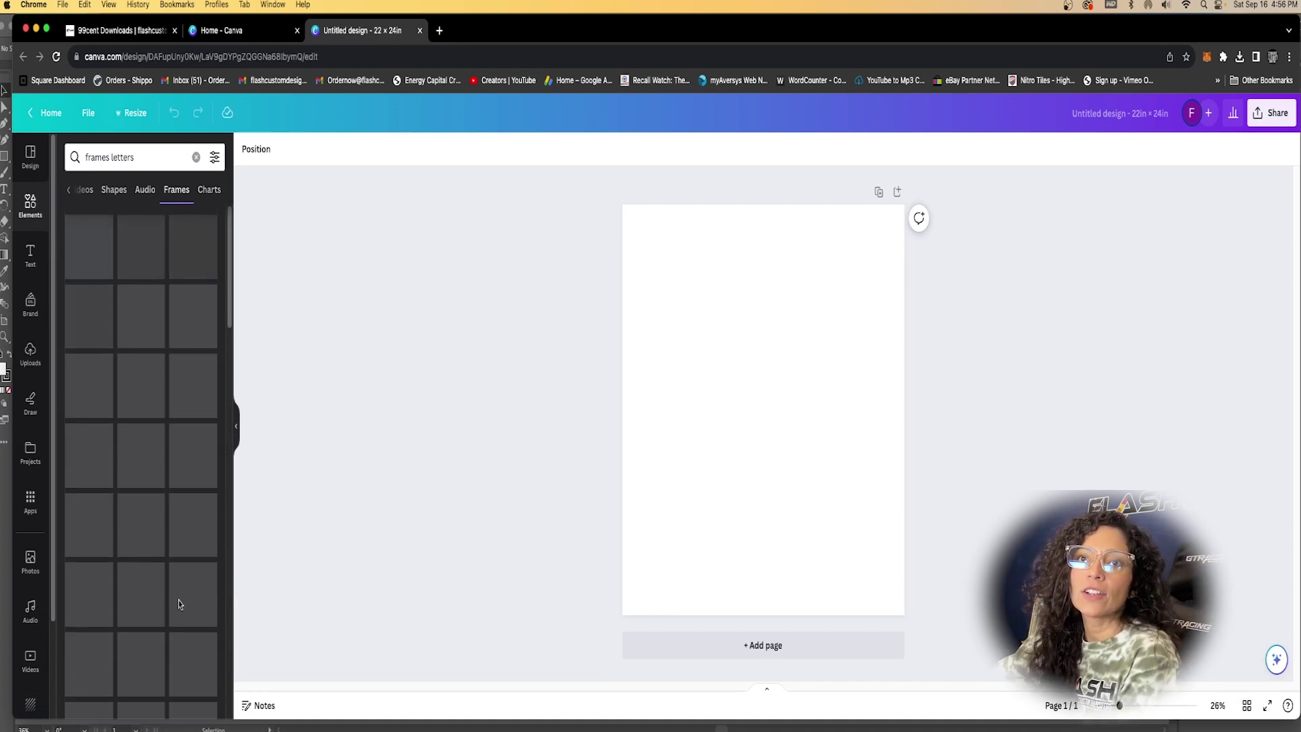
{"action": "scroll", "coordinate": [157, 617], "scroll_direction": "down", "scroll_amount": 2}
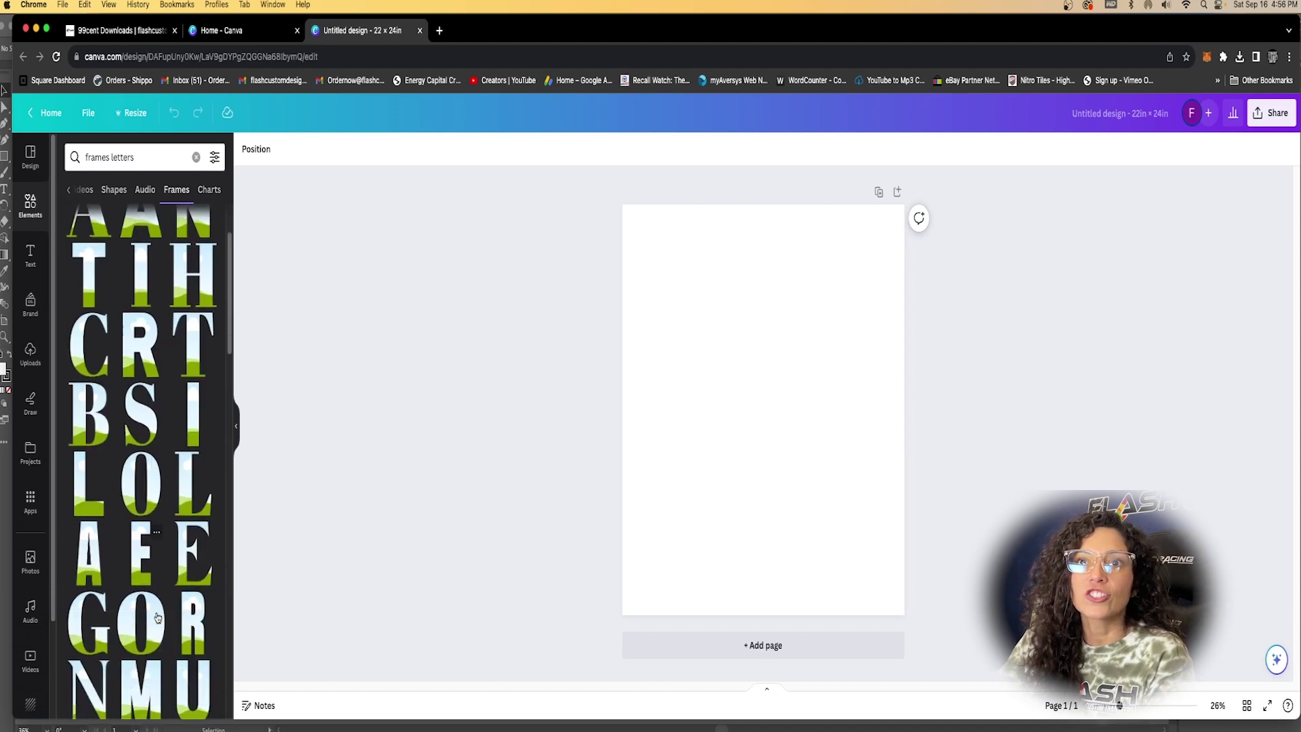
Search 'frames f' and add the serif F frame to the page.
{"action": "left_click", "coordinate": [148, 157]}
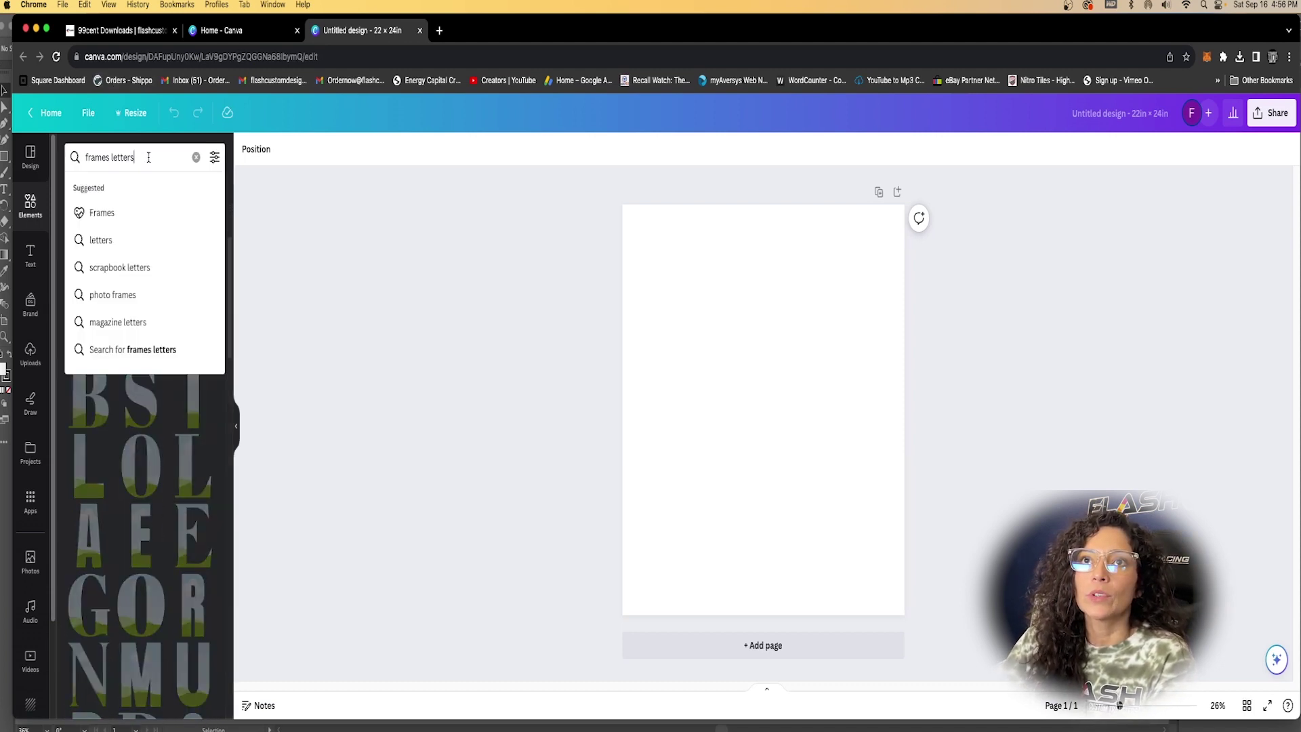
{"action": "key", "text": "BackSpace"}
{"action": "key", "text": "BackSpace"}
{"action": "key", "text": "BackSpace"}
{"action": "key", "text": "BackSpace"}
{"action": "key", "text": "BackSpace"}
{"action": "key", "text": "BackSpace"}
{"action": "key", "text": "BackSpace"}
{"action": "type", "text": "f"}
{"action": "key", "text": "Return"}
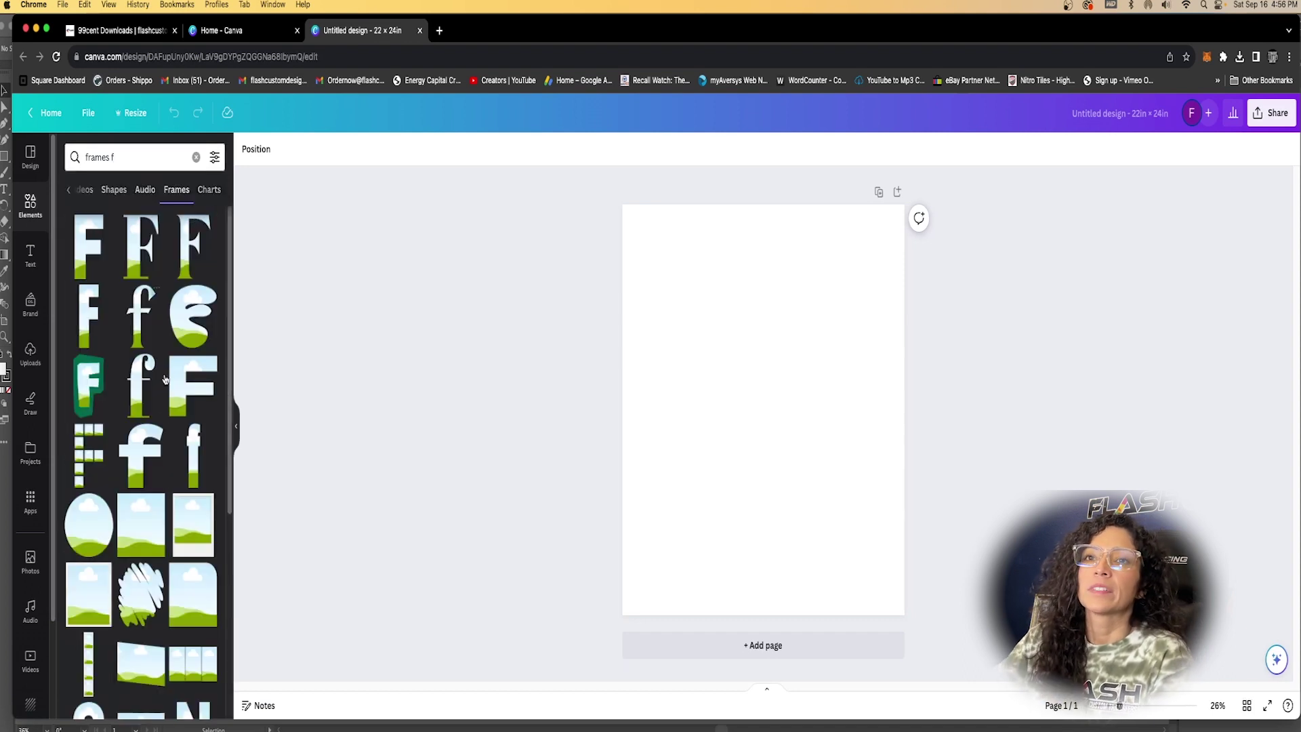
{"action": "scroll", "coordinate": [145, 610], "scroll_direction": "down", "scroll_amount": 6}
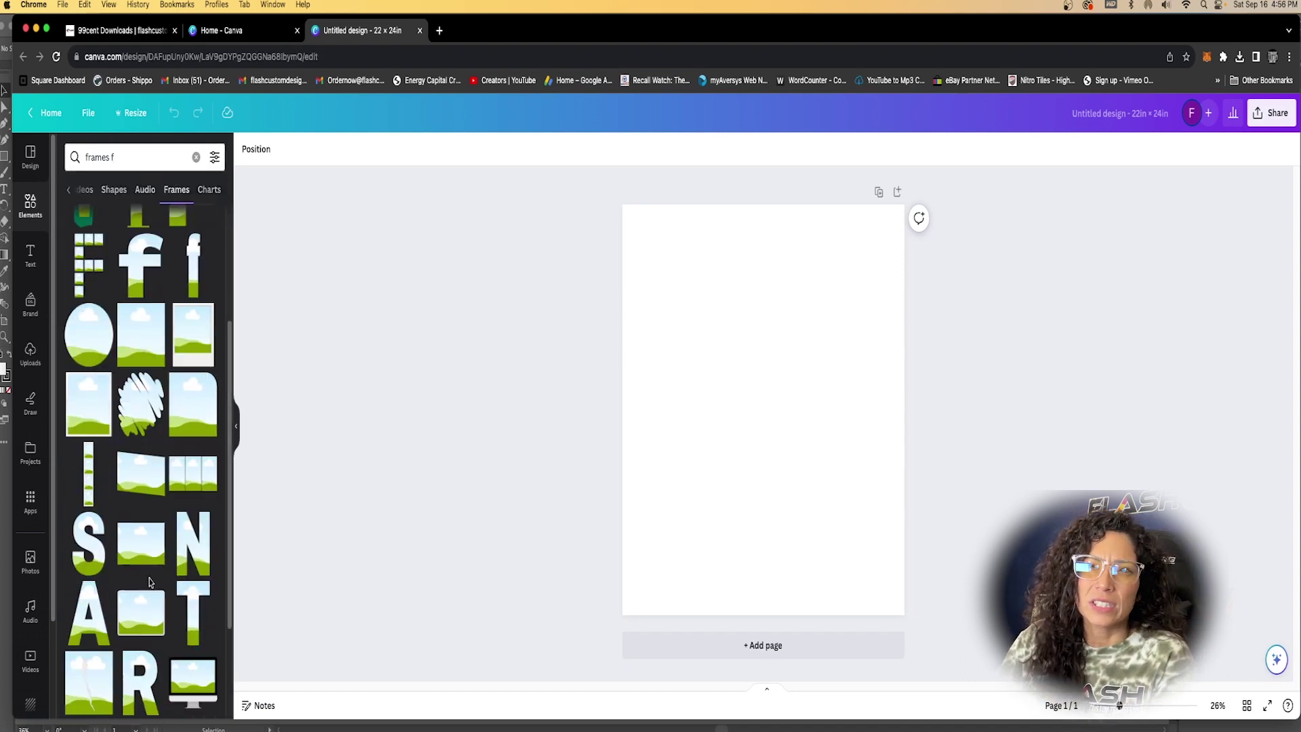
{"action": "scroll", "coordinate": [148, 666], "scroll_direction": "up", "scroll_amount": 6}
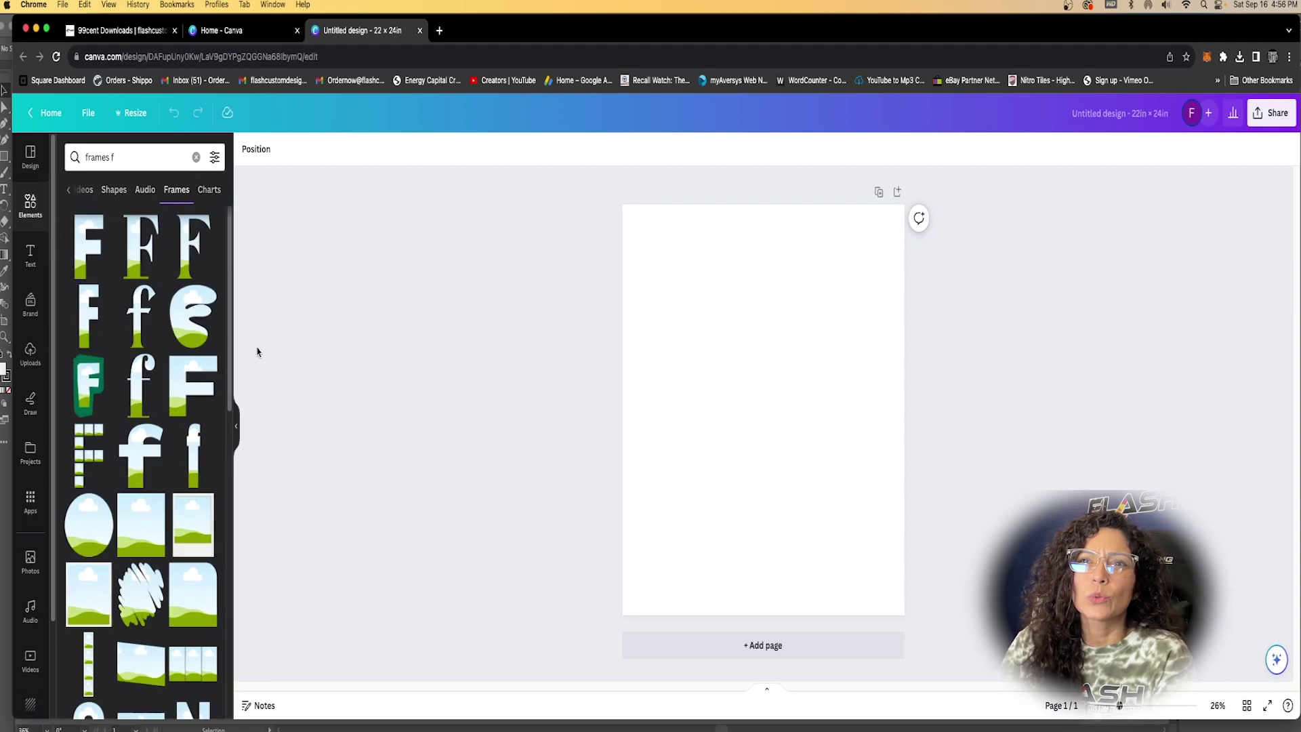
{"action": "left_click", "coordinate": [187, 266]}
Move the F frame top-left and set the page background to dark grey.
{"action": "left_click_drag", "start_coordinate": [744, 505], "coordinate": [670, 442]}
{"action": "left_click", "coordinate": [625, 261]}
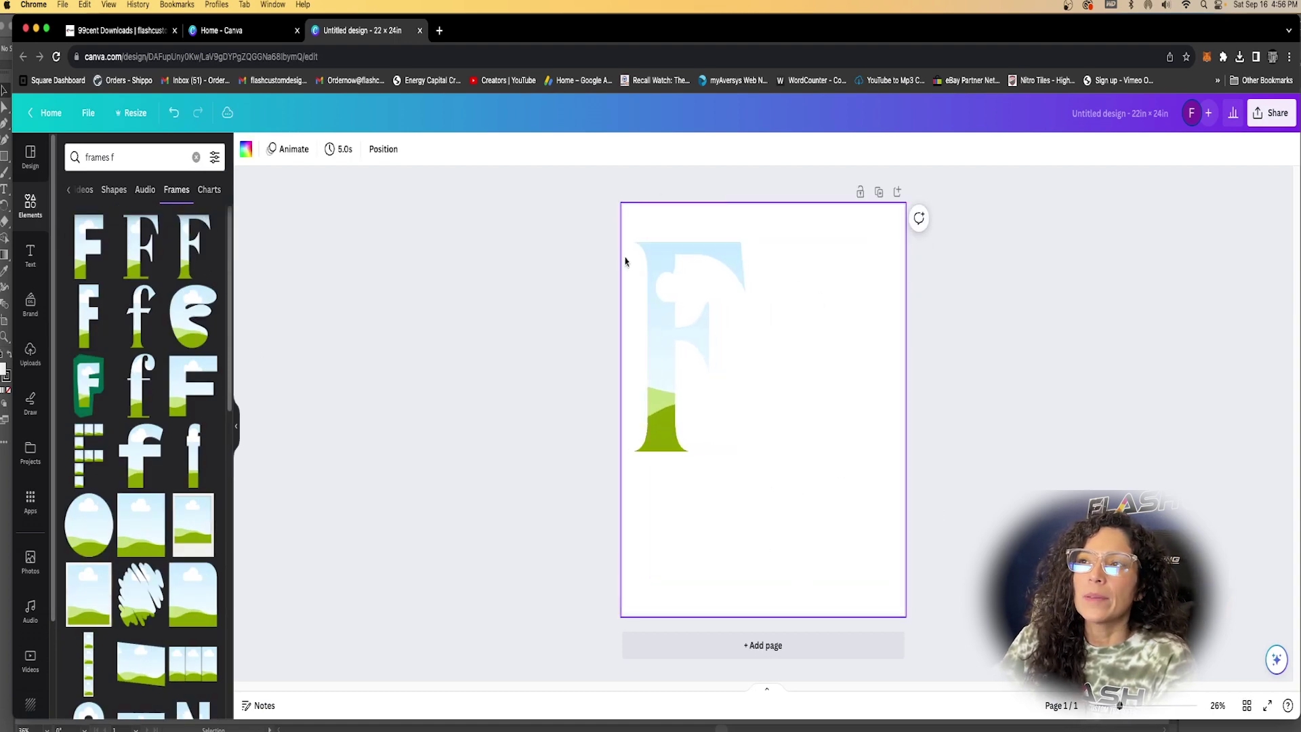
{"action": "left_click", "coordinate": [246, 151]}
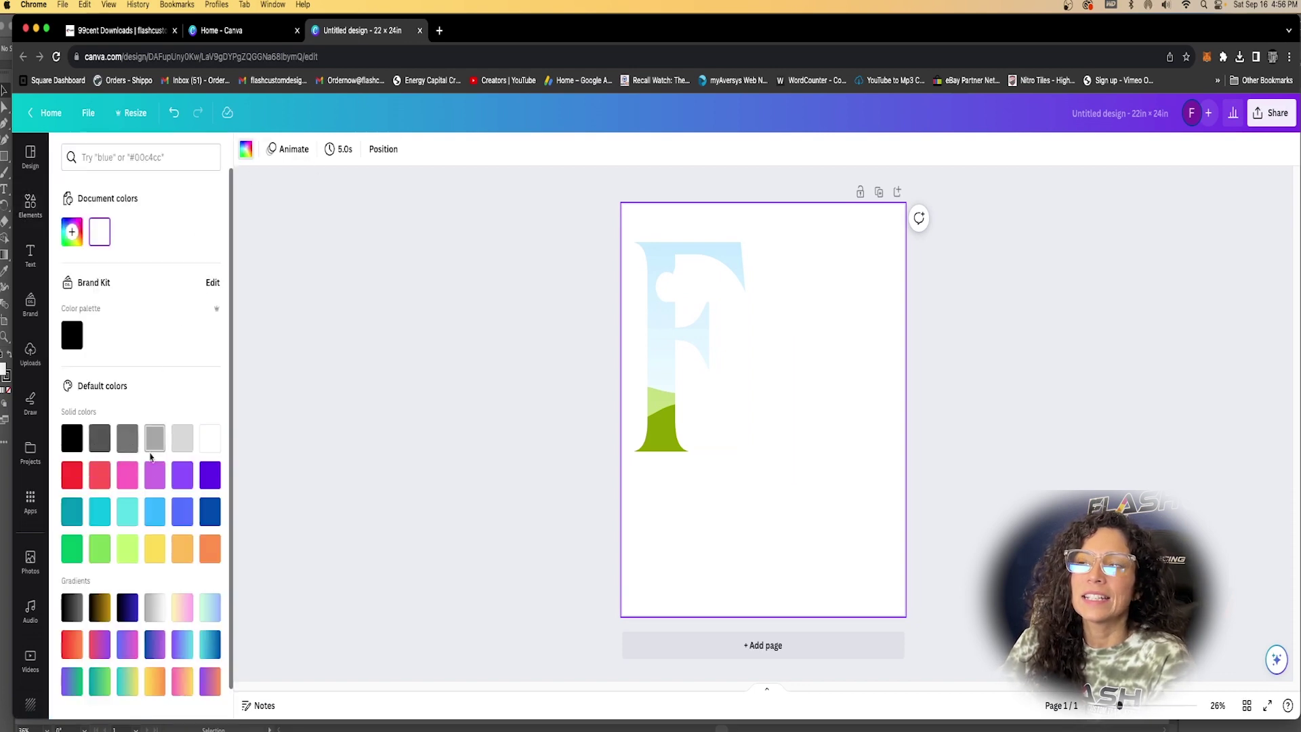
{"action": "left_click", "coordinate": [182, 442]}
{"action": "left_click", "coordinate": [160, 443]}
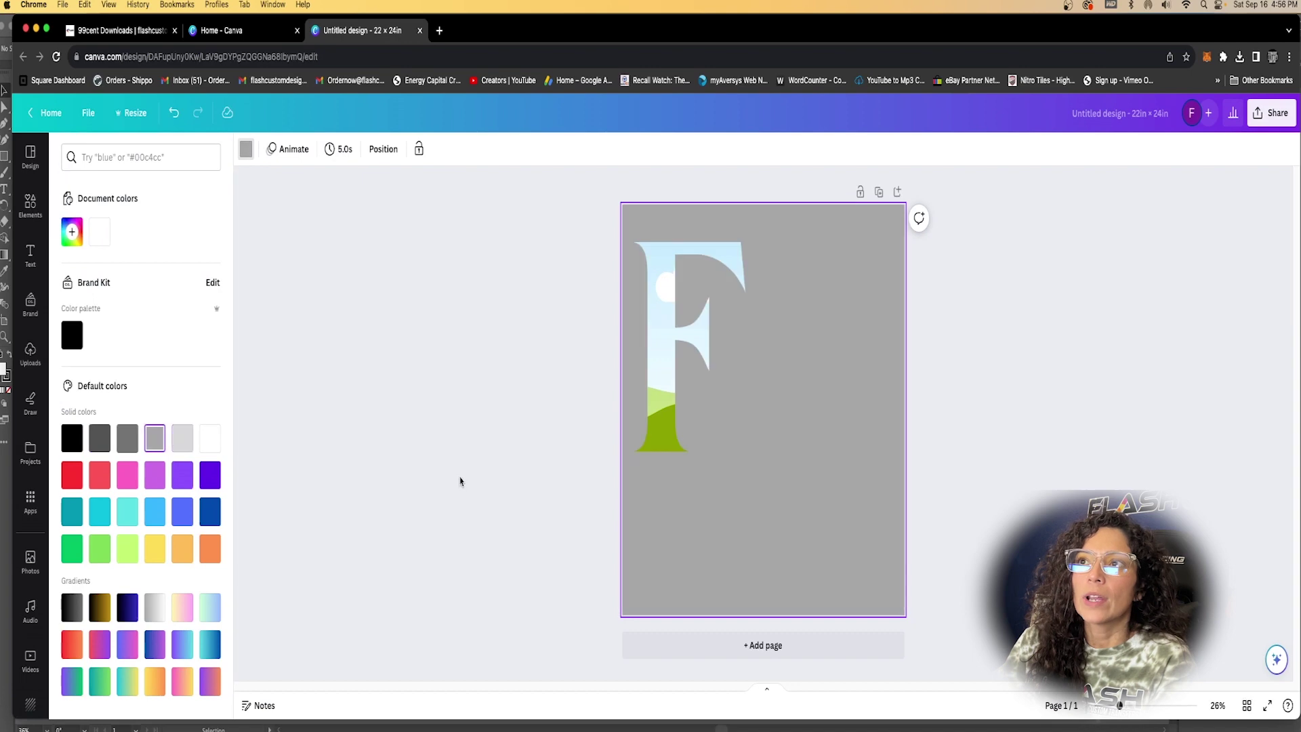
Add an L letter frame from the frames search, then shrink F and place L beside it.
{"action": "left_click", "coordinate": [30, 204]}
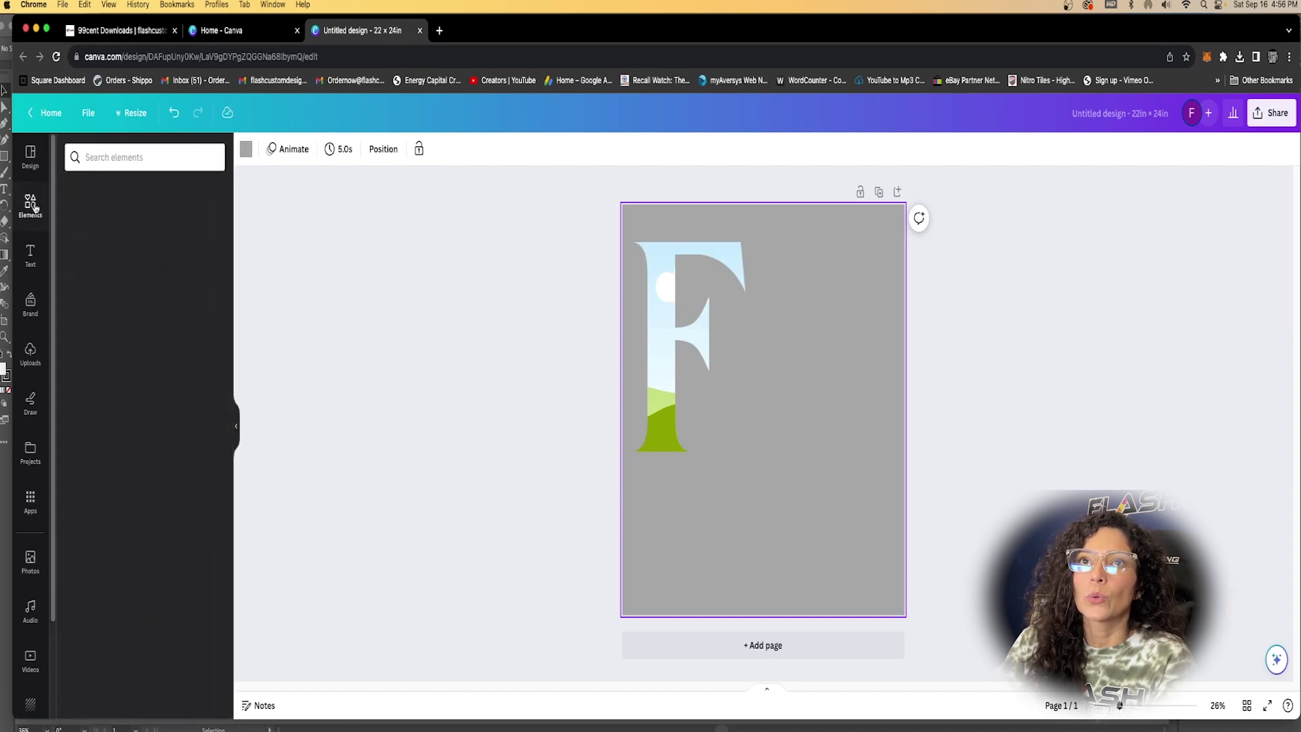
{"action": "left_click", "coordinate": [153, 157]}
{"action": "type", "text": "f"}
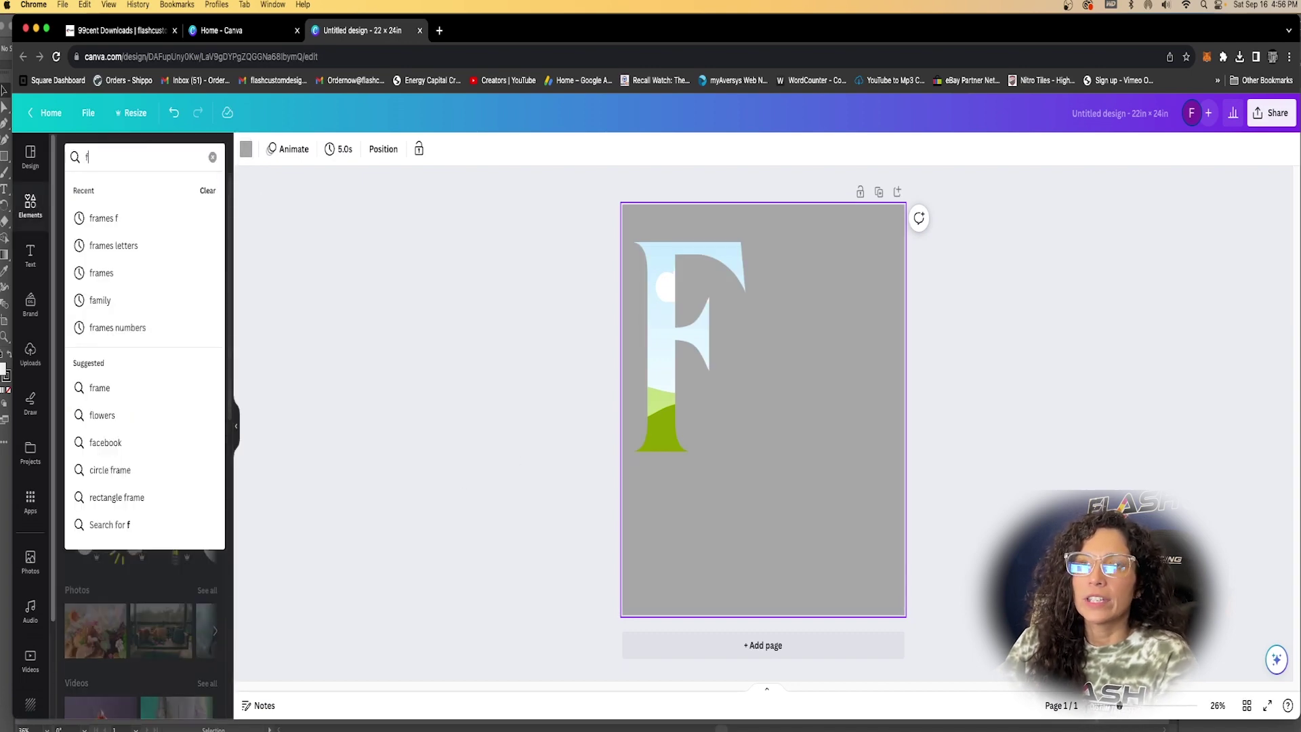
{"action": "type", "text": "rames l"}
{"action": "key", "text": "Return"}
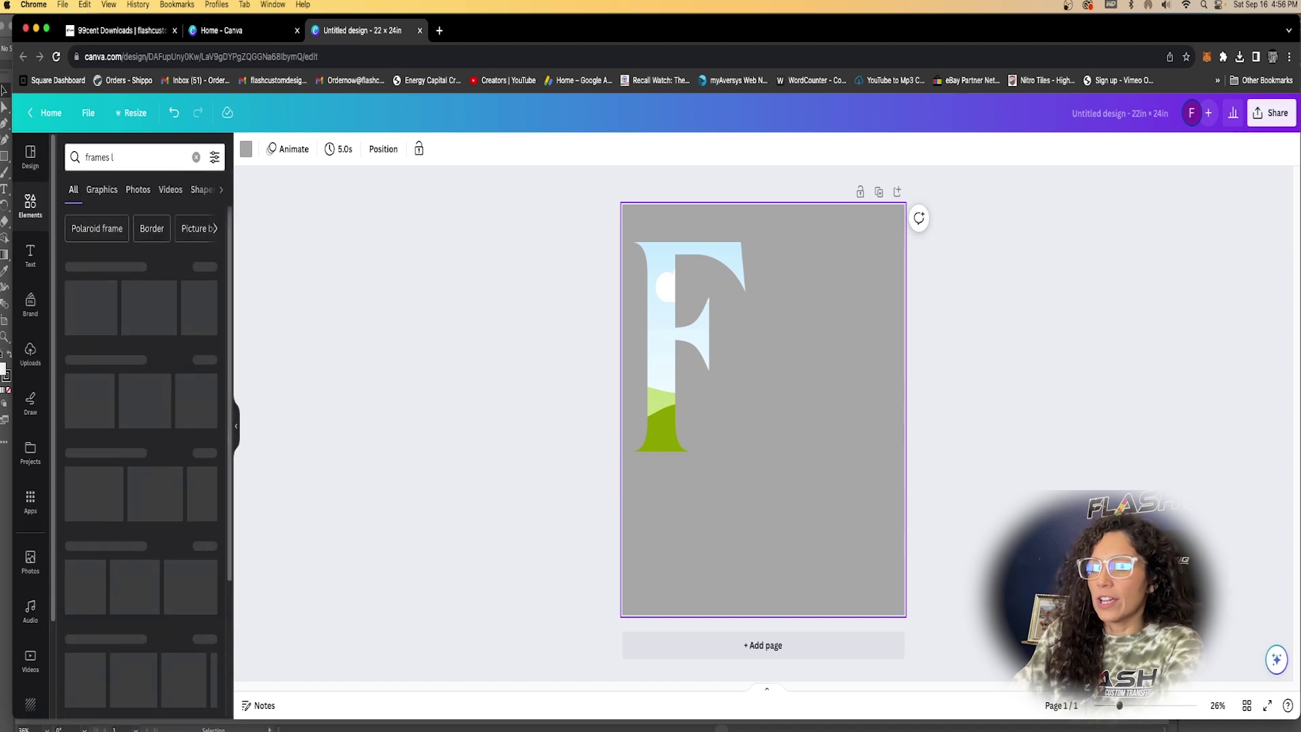
{"action": "left_click", "coordinate": [208, 546]}
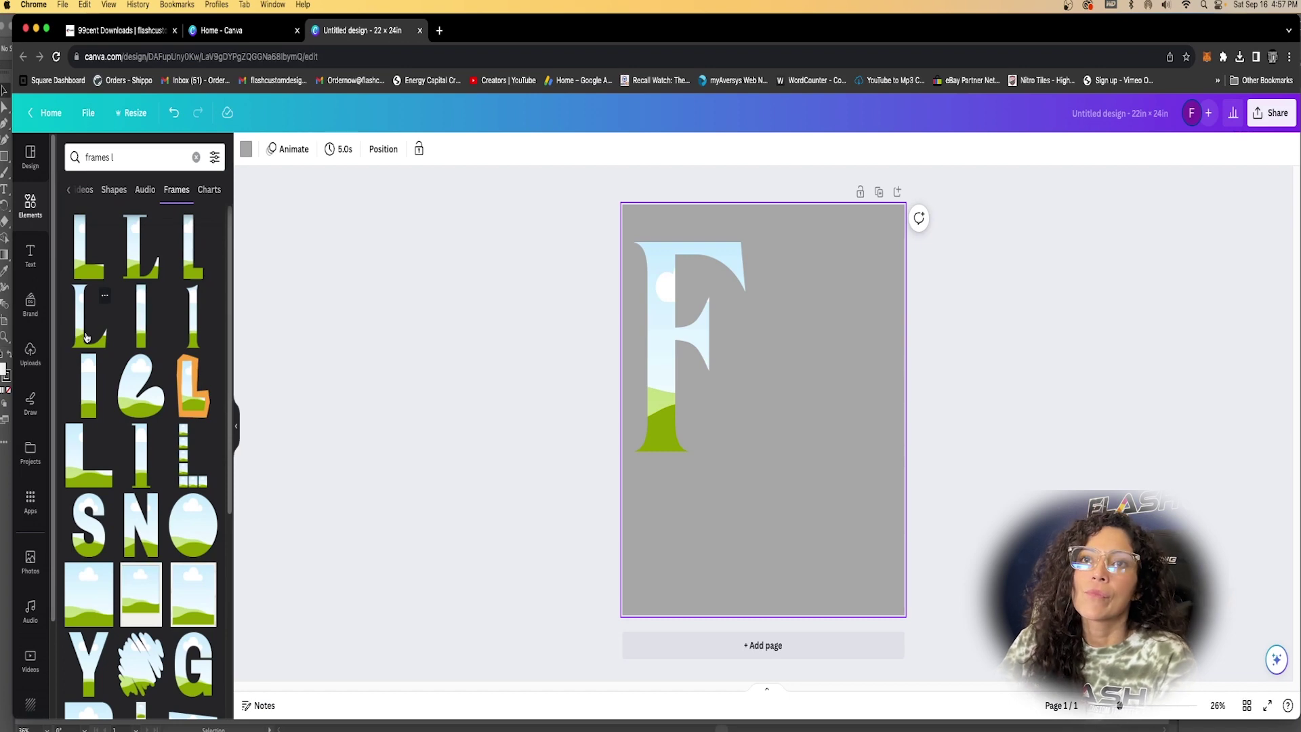
{"action": "left_click", "coordinate": [140, 283]}
{"action": "left_click_drag", "start_coordinate": [679, 435], "coordinate": [680, 318]}
{"action": "left_click_drag", "start_coordinate": [748, 484], "coordinate": [732, 393]}
{"action": "left_click_drag", "start_coordinate": [805, 422], "coordinate": [699, 314]}
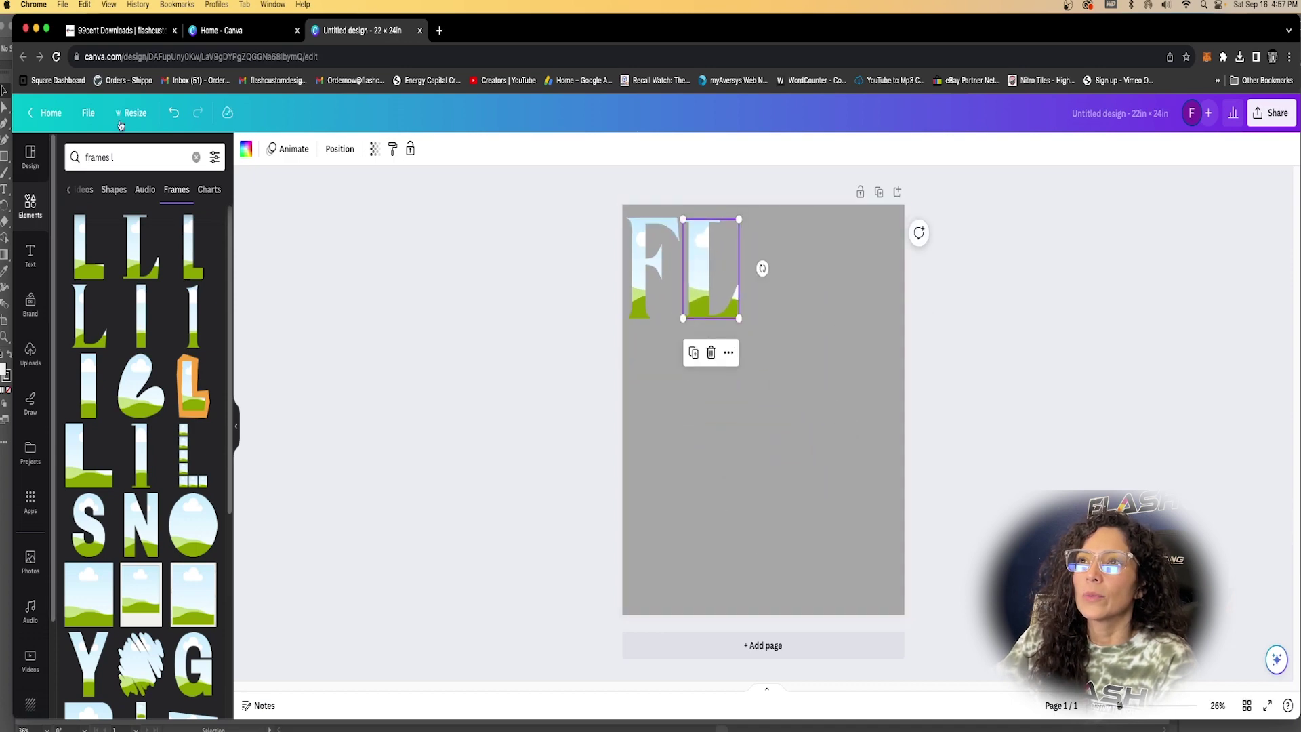
Search 'frames a', add an A letter frame and shrink it beside FL.
{"action": "left_click", "coordinate": [126, 157]}
{"action": "key", "text": "BackSpace"}
{"action": "type", "text": "a"}
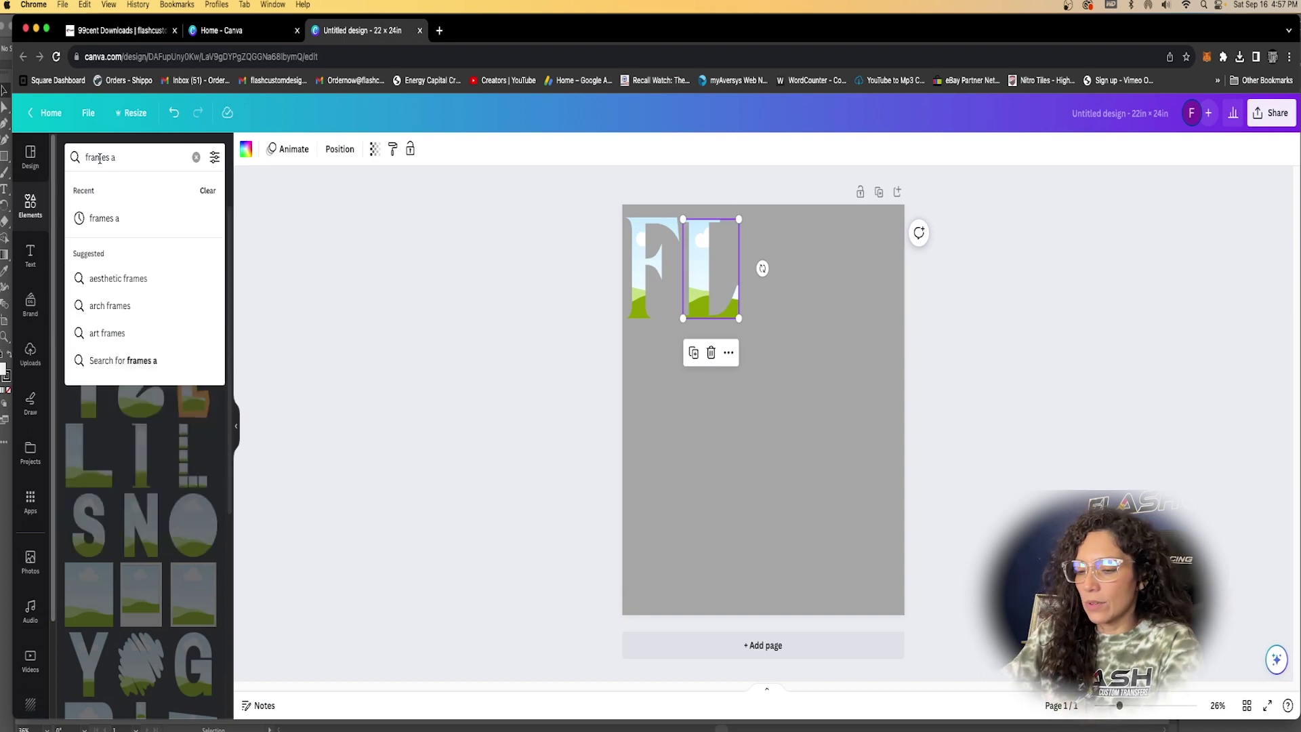
{"action": "key", "text": "Return"}
{"action": "left_click", "coordinate": [93, 265]}
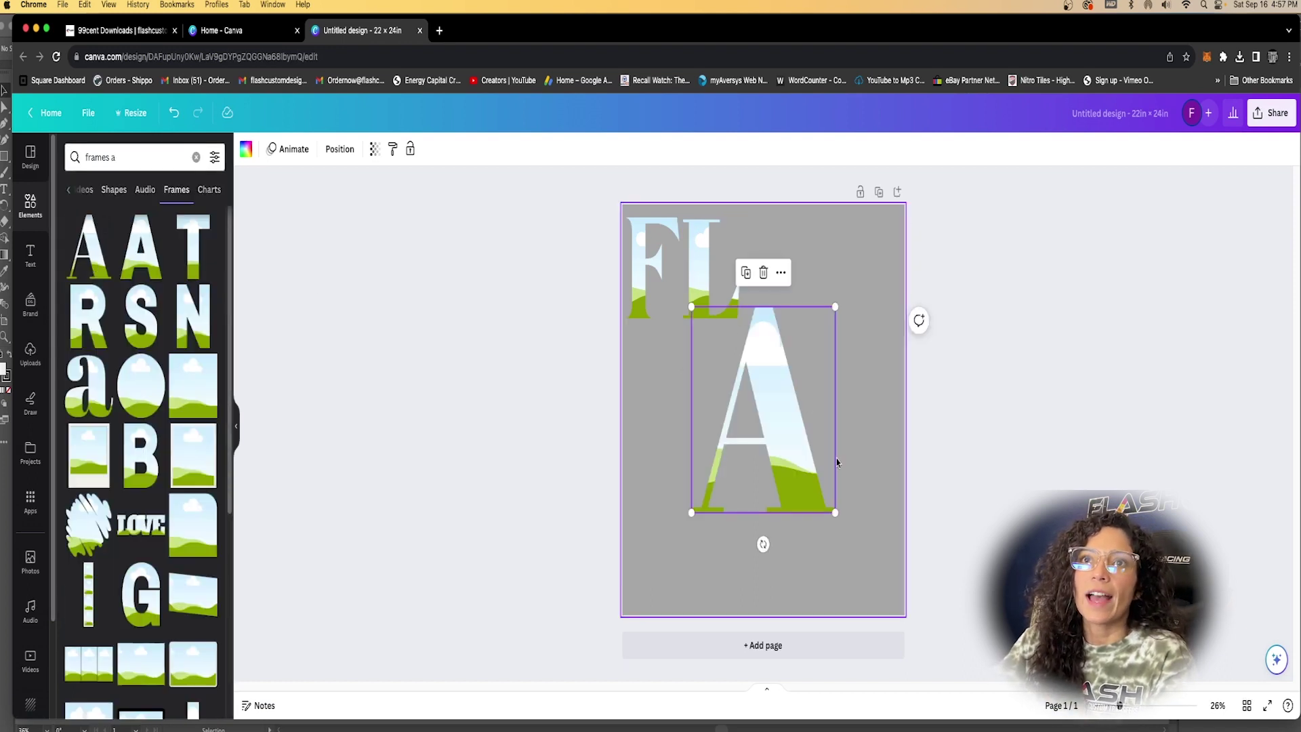
{"action": "left_click_drag", "start_coordinate": [836, 513], "coordinate": [801, 318]}
Search 'frames s' and add an S letter frame beside FLA.
{"action": "left_click", "coordinate": [144, 162]}
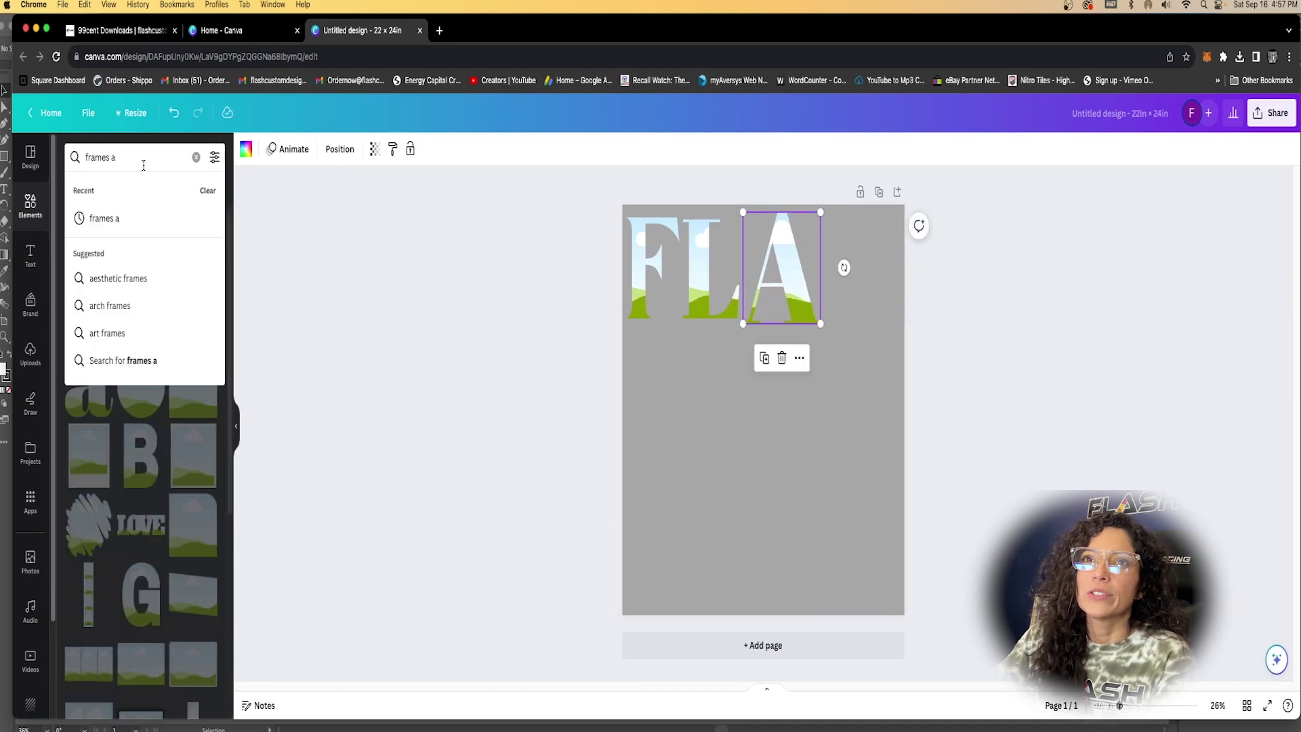
{"action": "key", "text": "BackSpace"}
{"action": "type", "text": "s"}
{"action": "key", "text": "Return"}
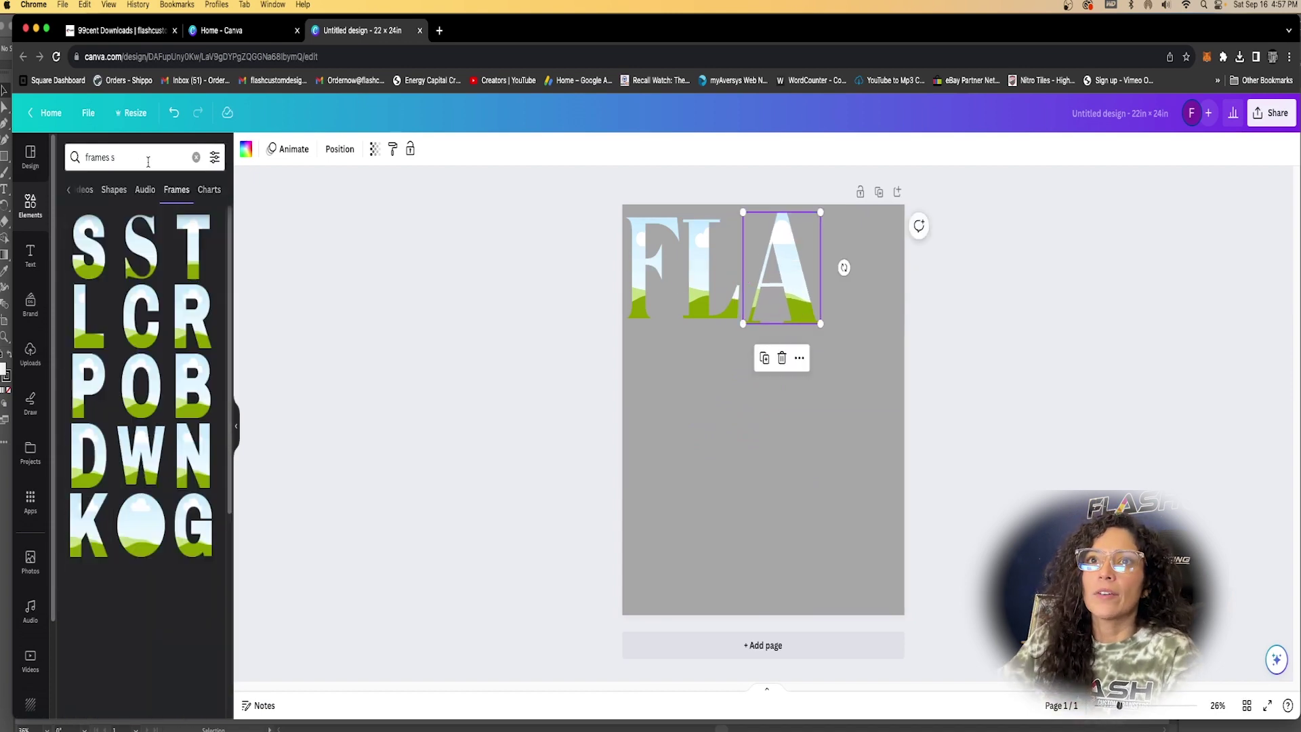
{"action": "left_click", "coordinate": [146, 259]}
{"action": "left_click_drag", "start_coordinate": [779, 441], "coordinate": [824, 422]}
Search 'frames h' and drag a large H letter frame lower on the page.
{"action": "left_click", "coordinate": [156, 160]}
{"action": "key", "text": "BackSpace"}
{"action": "key", "text": "BackSpace"}
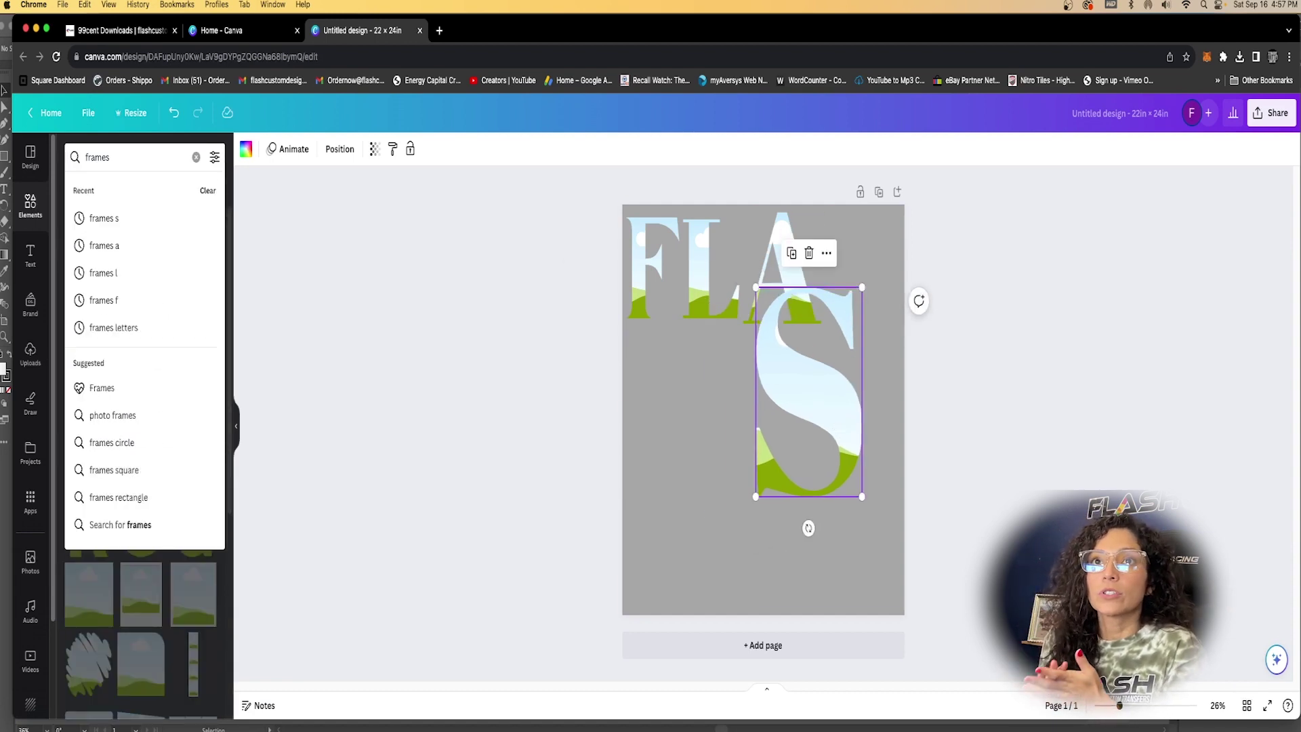
{"action": "type", "text": "h"}
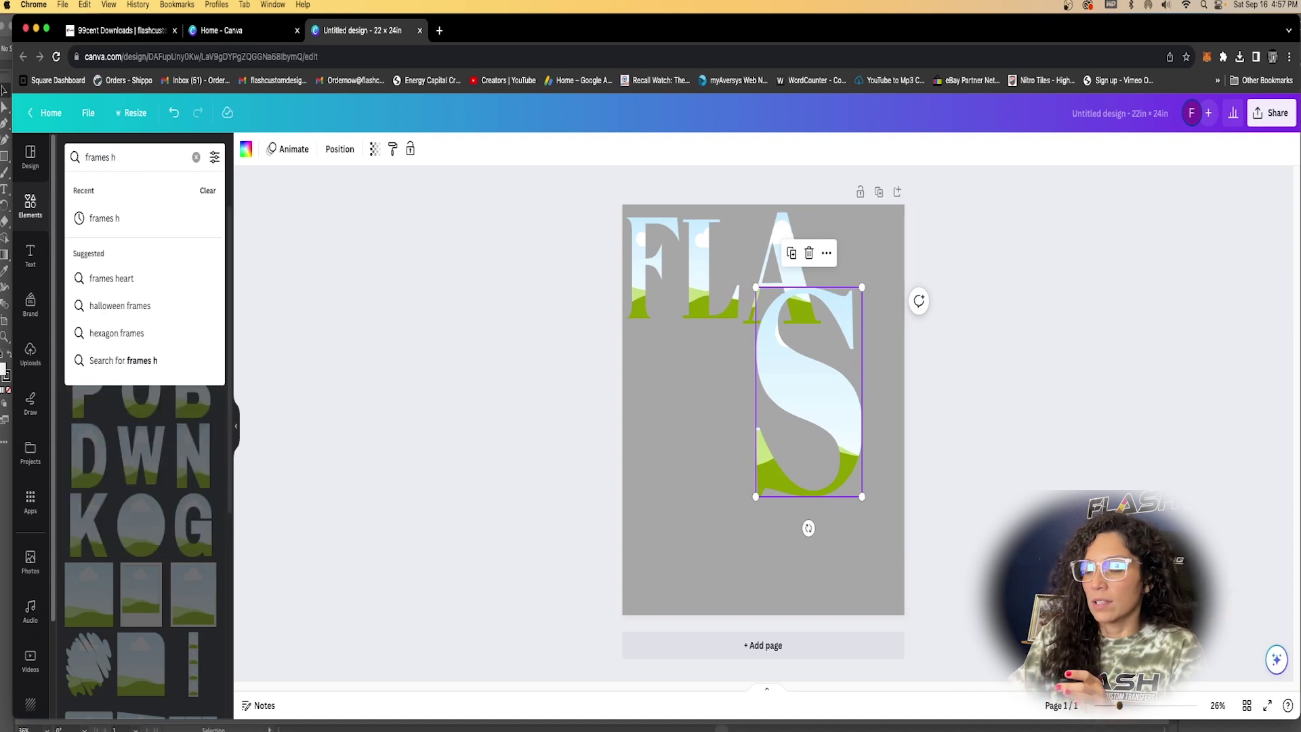
{"action": "key", "text": "Return"}
{"action": "left_click_drag", "start_coordinate": [100, 250], "coordinate": [826, 539]}
{"action": "left_click", "coordinate": [807, 326]}
{"action": "left_click_drag", "start_coordinate": [863, 287], "coordinate": [822, 365]}
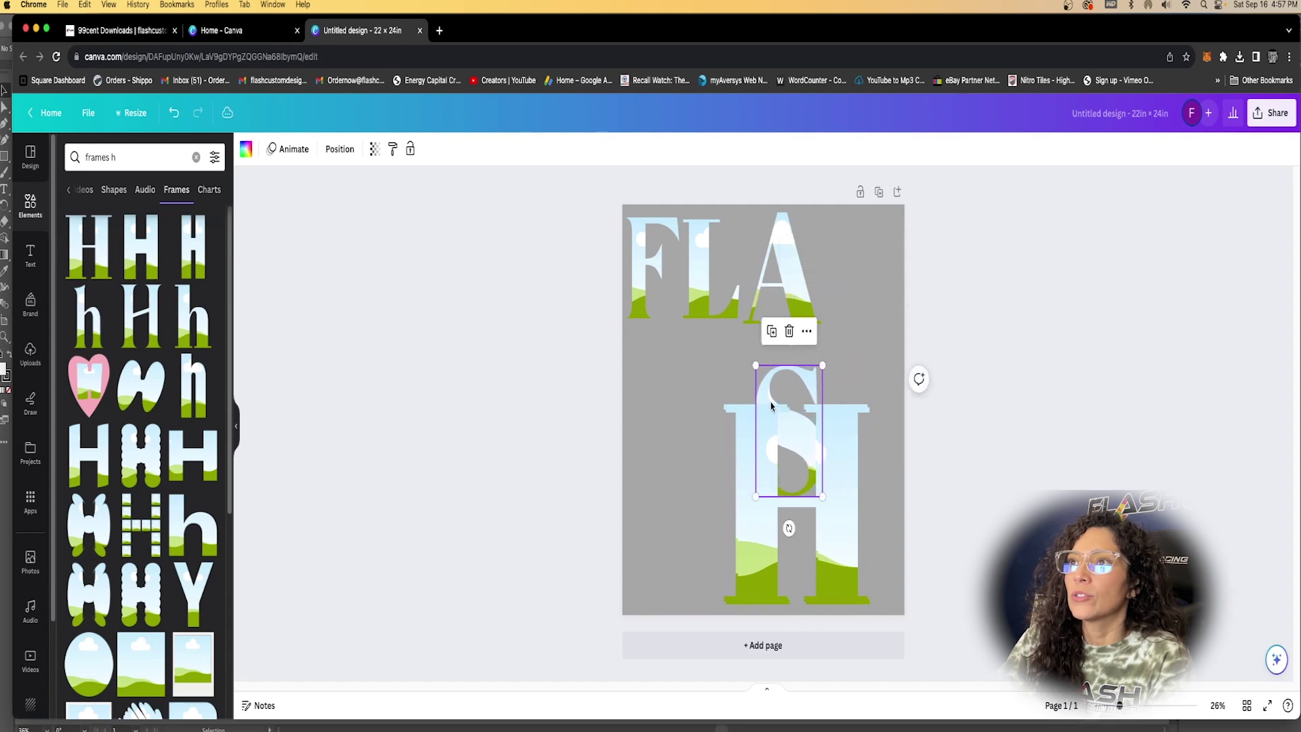
{"action": "key", "text": "super+z"}
{"action": "left_click", "coordinate": [677, 316]}
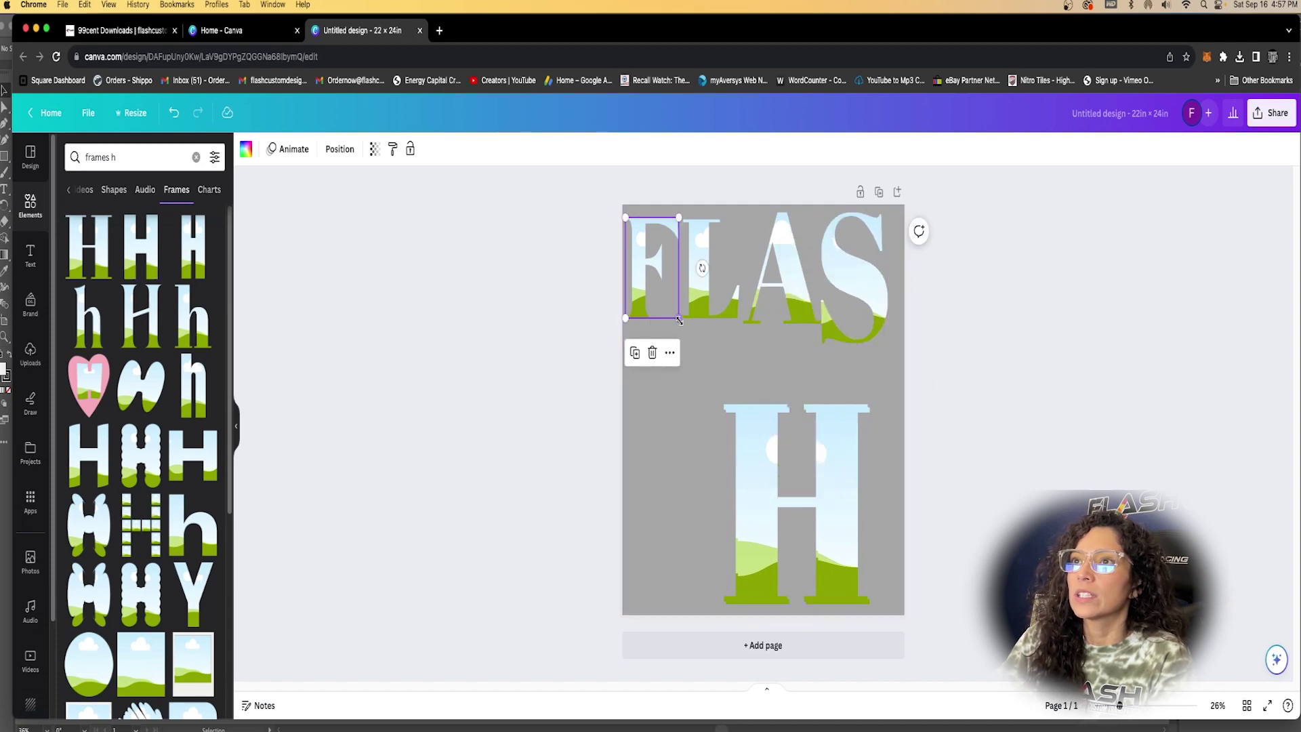
Resize the F, L, A and S frames to matching sizes in one top row.
{"action": "left_click_drag", "start_coordinate": [679, 319], "coordinate": [664, 287]}
{"action": "left_click", "coordinate": [709, 311]}
{"action": "left_click_drag", "start_coordinate": [739, 320], "coordinate": [708, 286]}
{"action": "left_click", "coordinate": [786, 298]}
{"action": "left_click_drag", "start_coordinate": [821, 328], "coordinate": [741, 258]}
{"action": "left_click", "coordinate": [882, 331]}
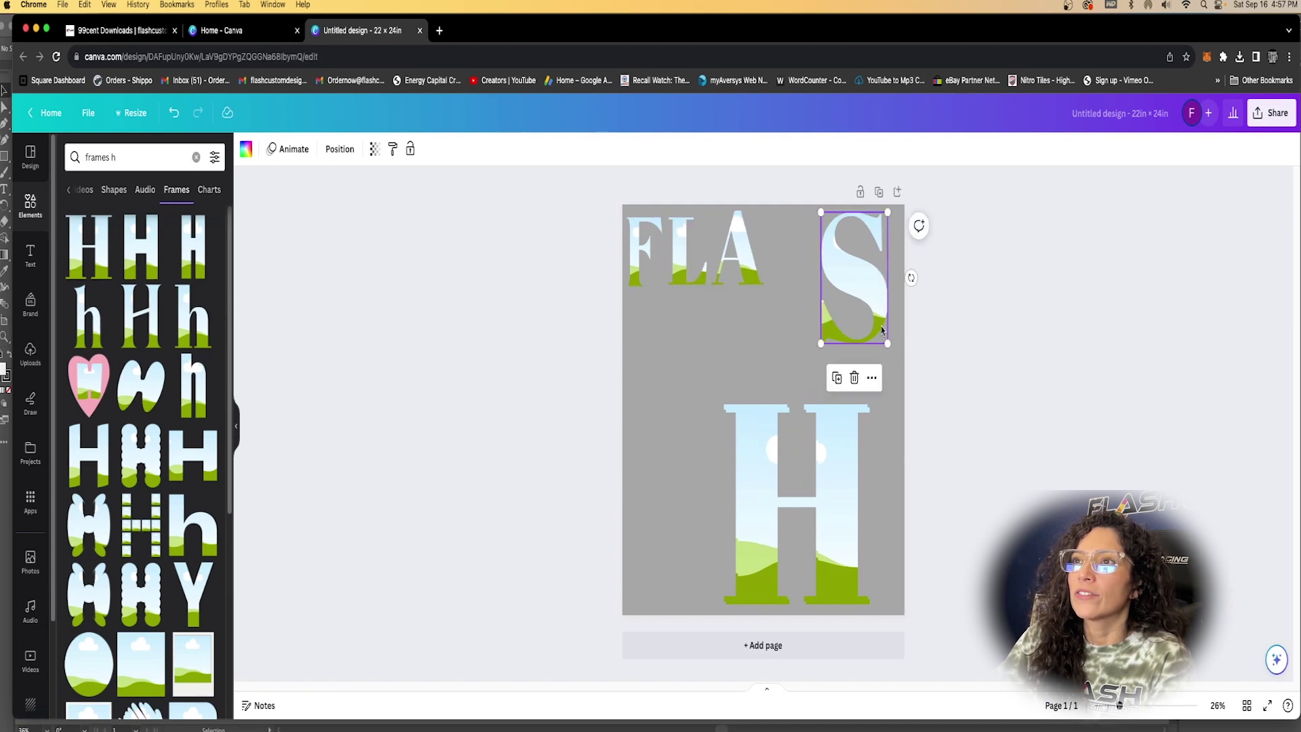
{"action": "left_click_drag", "start_coordinate": [887, 342], "coordinate": [819, 277]}
Shrink H and align it after S to finish FLASH, deleting the leftover large H.
{"action": "left_click", "coordinate": [840, 440]}
{"action": "left_click_drag", "start_coordinate": [870, 600], "coordinate": [807, 502]}
{"action": "left_click_drag", "start_coordinate": [765, 440], "coordinate": [860, 260]}
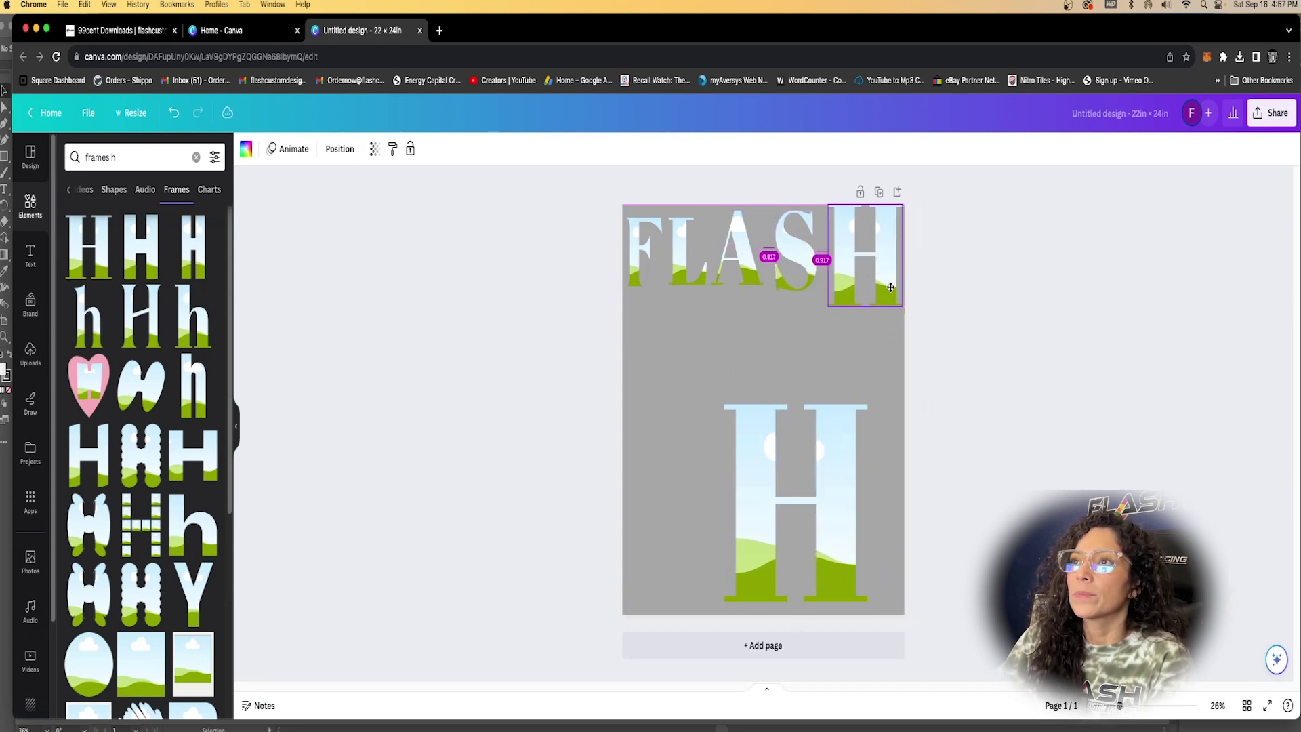
{"action": "left_click_drag", "start_coordinate": [899, 314], "coordinate": [894, 299]}
{"action": "left_click", "coordinate": [853, 455]}
{"action": "key", "text": "BackSpace"}
{"action": "left_click", "coordinate": [588, 285]}
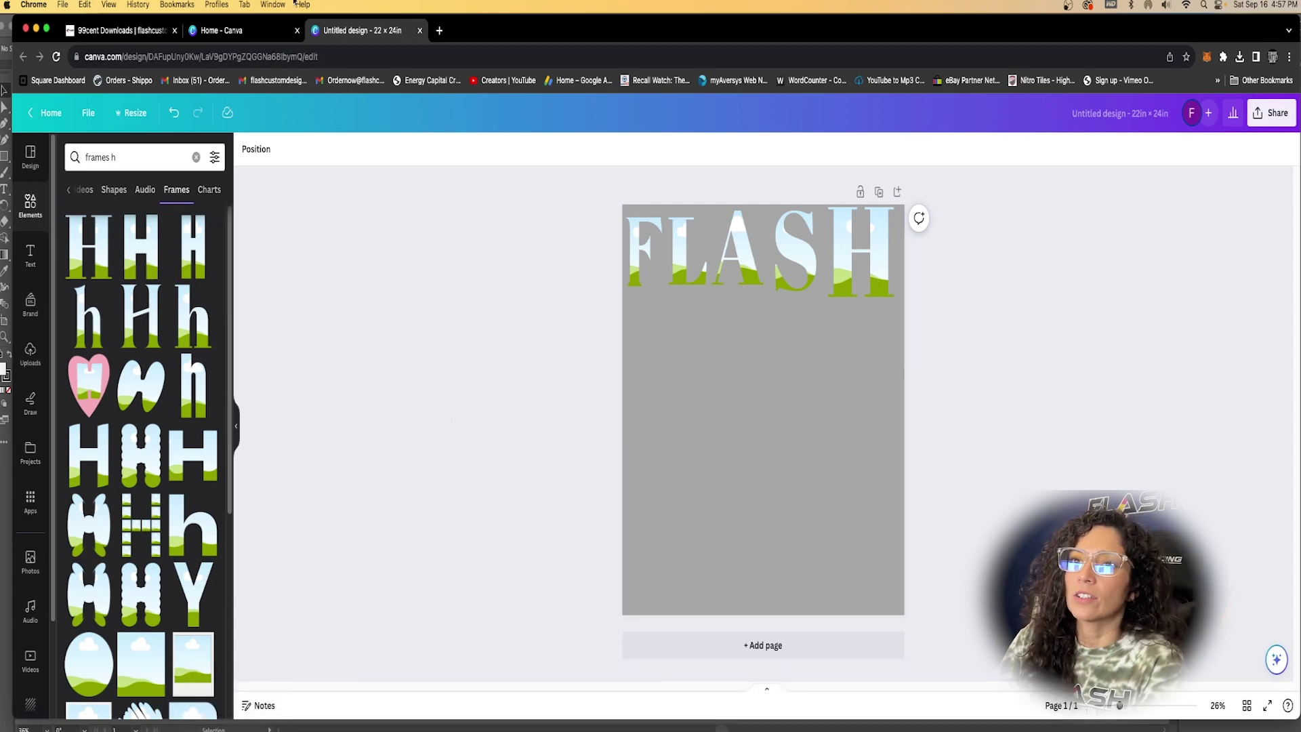
{"action": "left_click", "coordinate": [27, 359]}
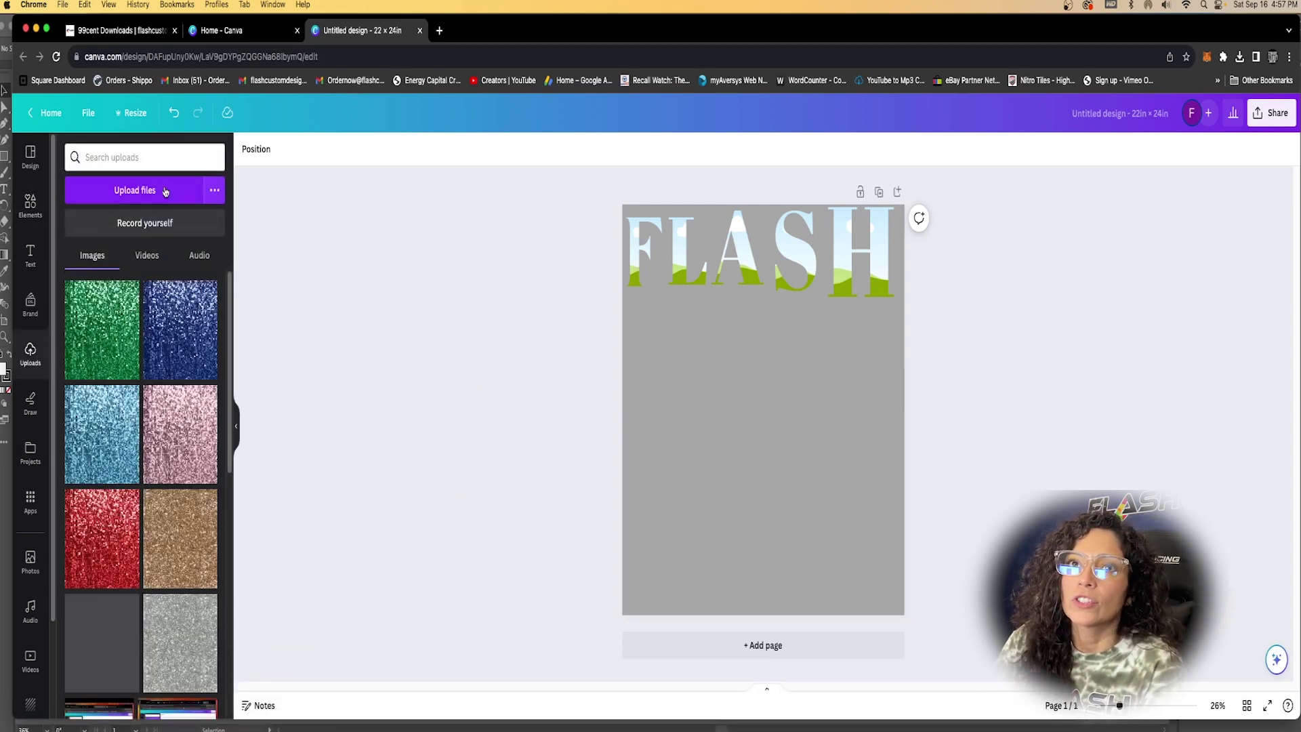
Browse SEQUINS > Luxury Shimmer Sequin Papers in the upload picker, then cancel without uploading.
{"action": "left_click", "coordinate": [134, 193]}
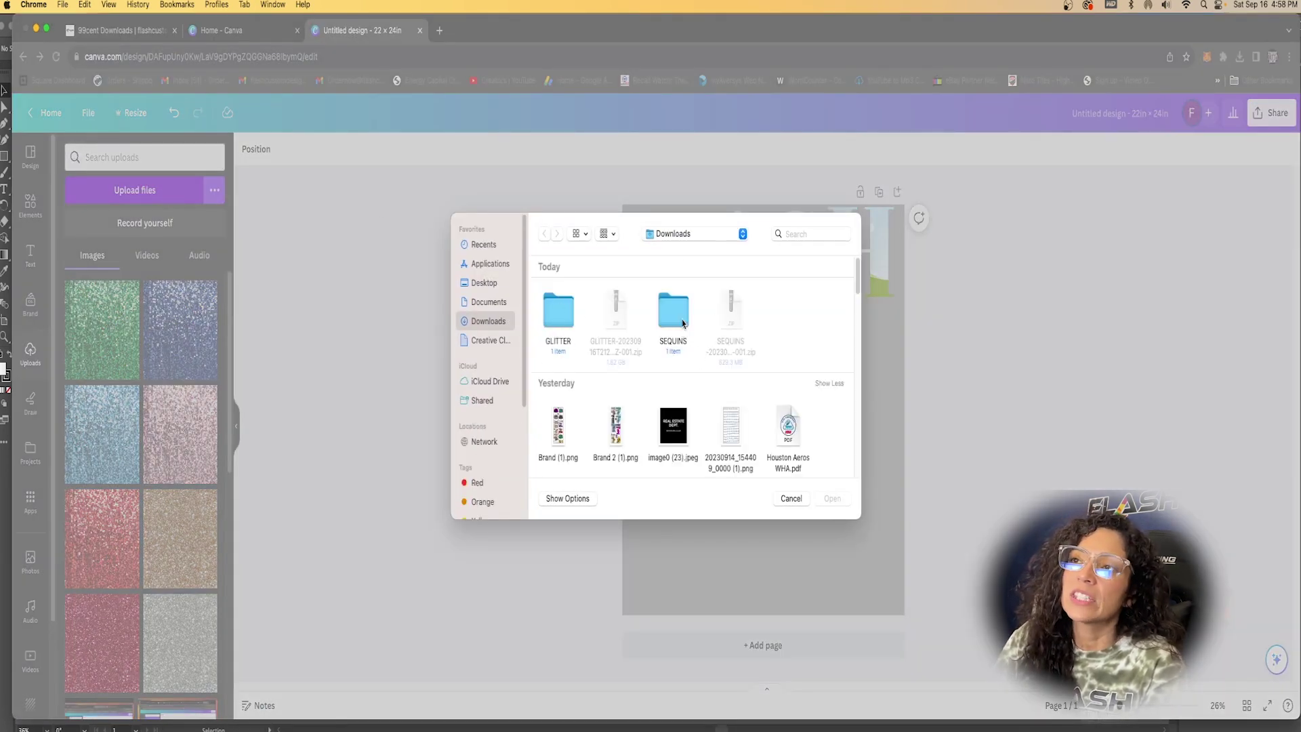
{"action": "double_click", "coordinate": [673, 313]}
{"action": "double_click", "coordinate": [549, 326]}
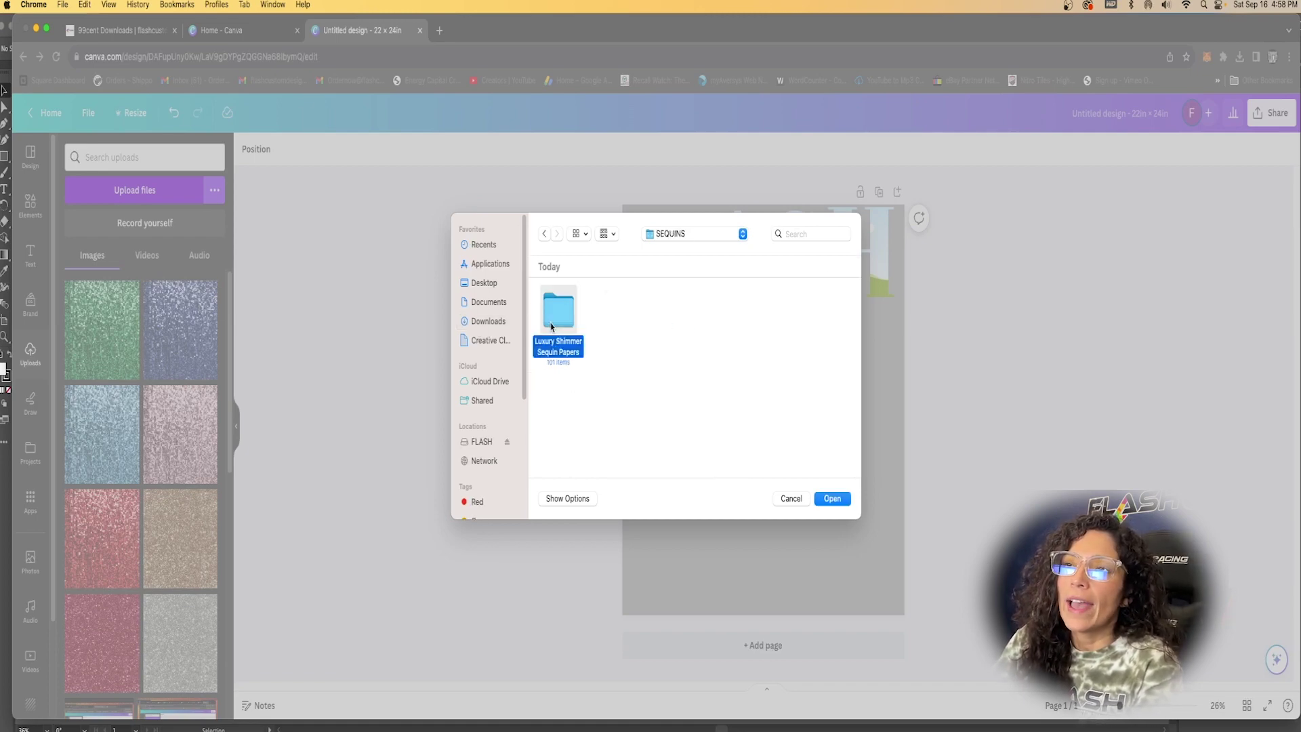
{"action": "scroll", "coordinate": [766, 447], "scroll_direction": "down", "scroll_amount": 10}
{"action": "scroll", "coordinate": [760, 444], "scroll_direction": "down", "scroll_amount": 10}
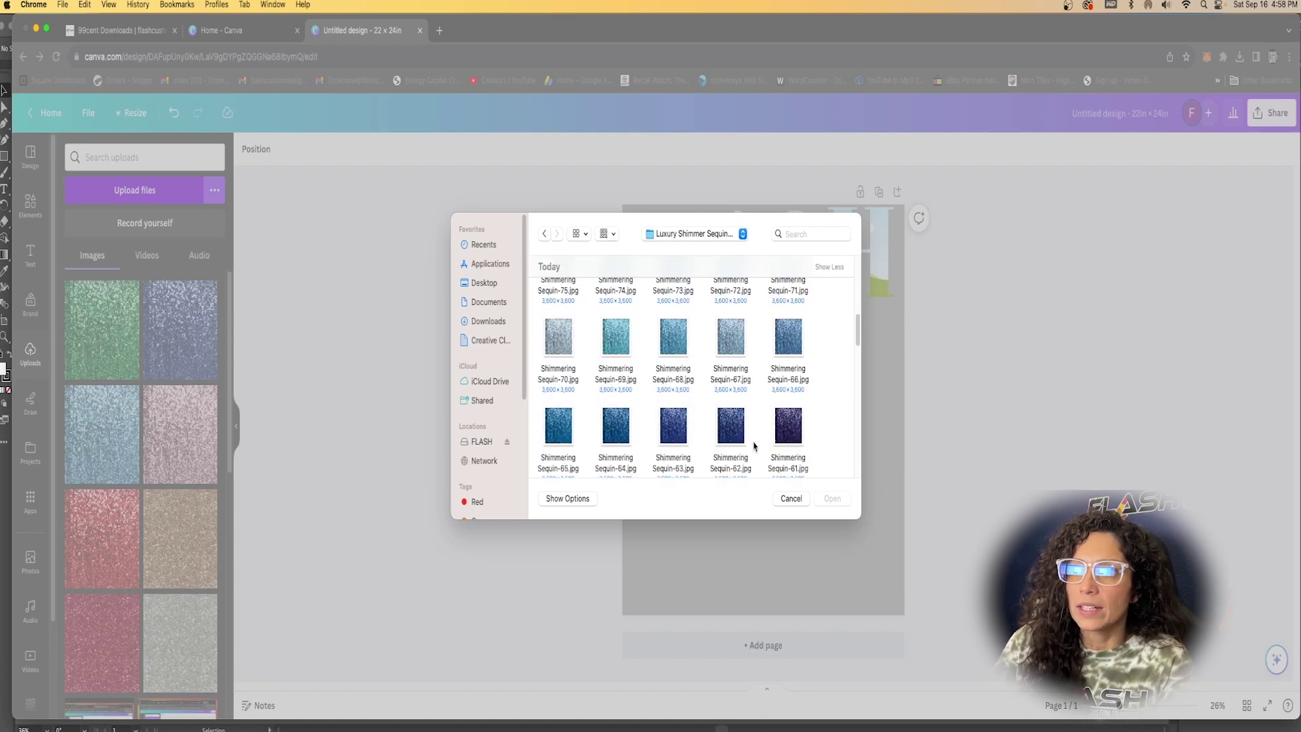
{"action": "scroll", "coordinate": [756, 441], "scroll_direction": "up", "scroll_amount": 15}
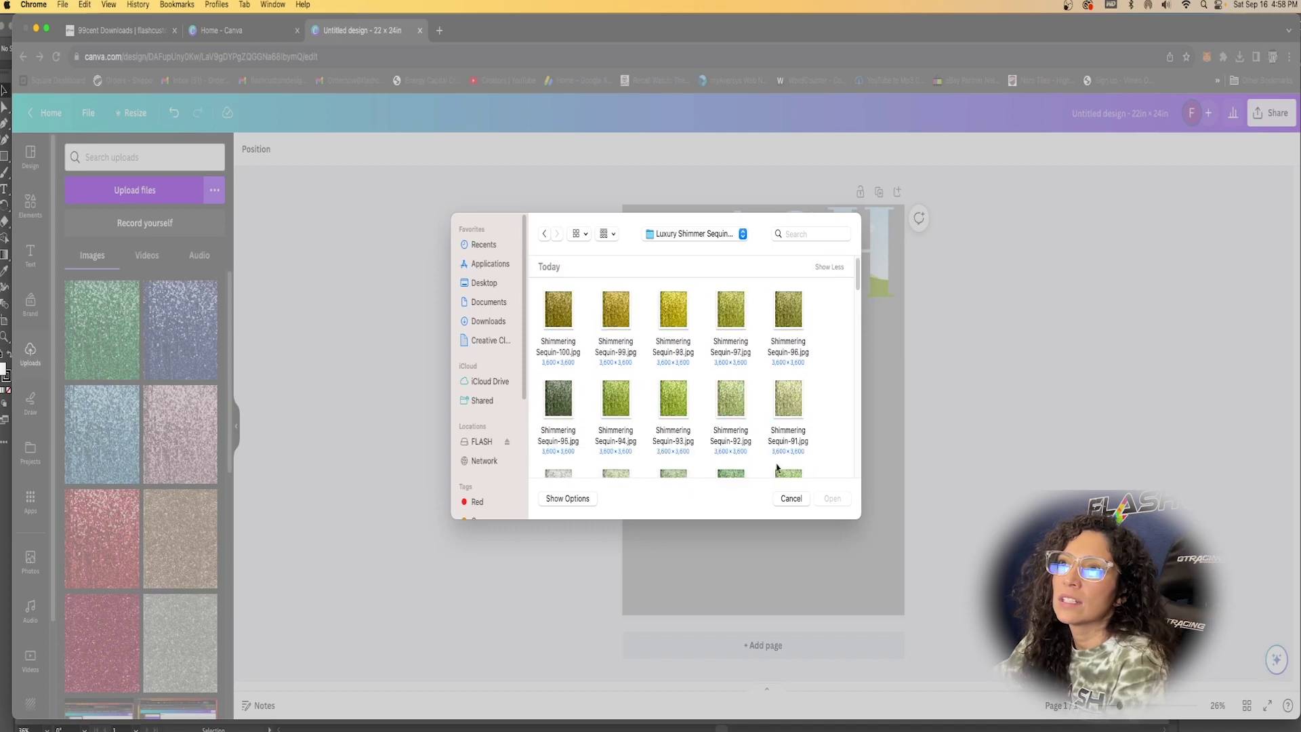
{"action": "left_click", "coordinate": [790, 498]}
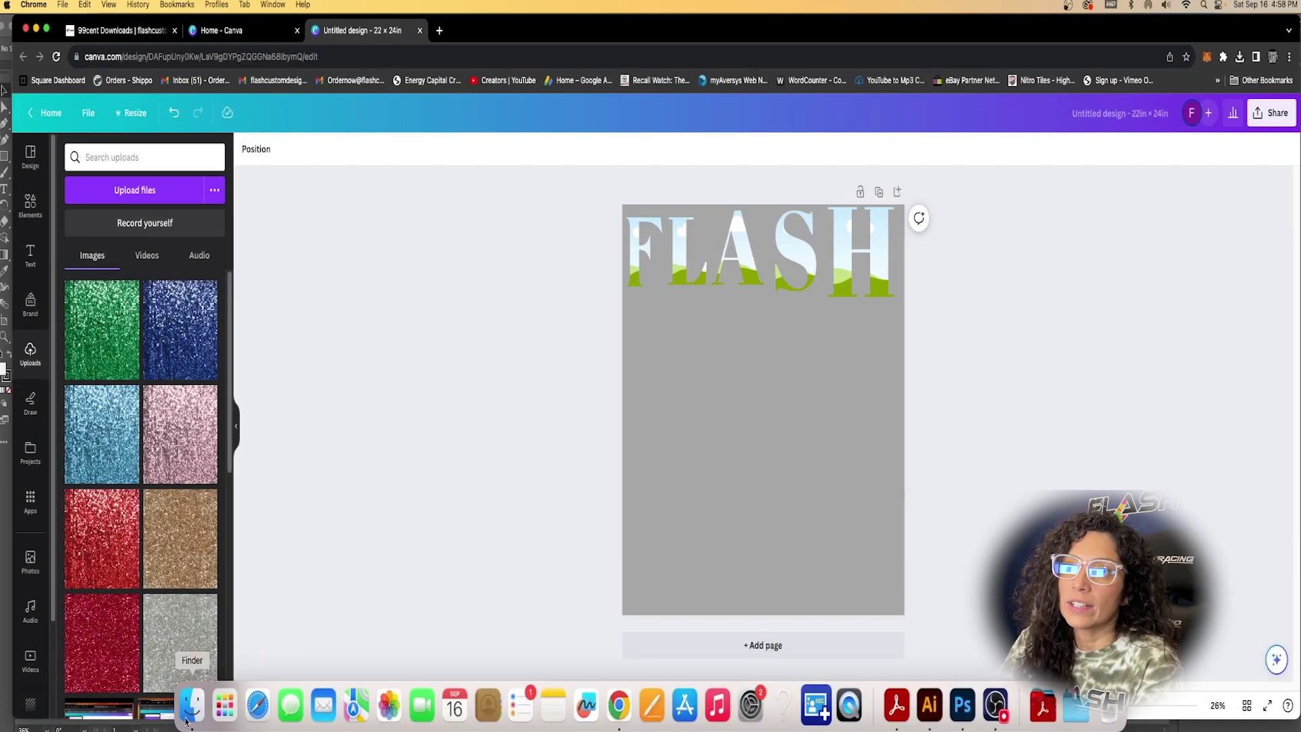
Open Downloads > SEQUINS > Luxury Shimmer Sequin Papers in Finder and enlarge the window.
{"action": "left_click", "coordinate": [186, 722]}
{"action": "double_click", "coordinate": [840, 382]}
{"action": "double_click", "coordinate": [721, 366]}
{"action": "left_click_drag", "start_coordinate": [871, 313], "coordinate": [714, 142]}
{"action": "left_click_drag", "start_coordinate": [906, 416], "coordinate": [1047, 691]}
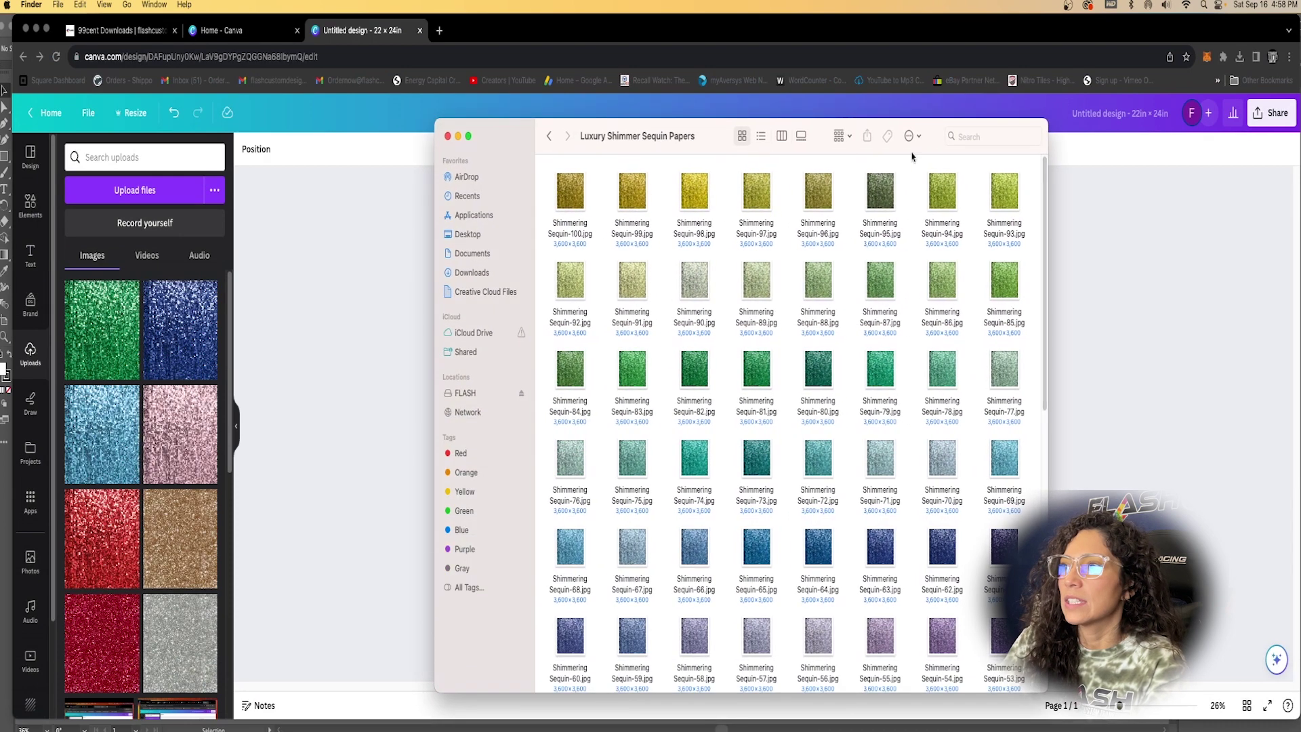
{"action": "left_click_drag", "start_coordinate": [927, 147], "coordinate": [912, 115]}
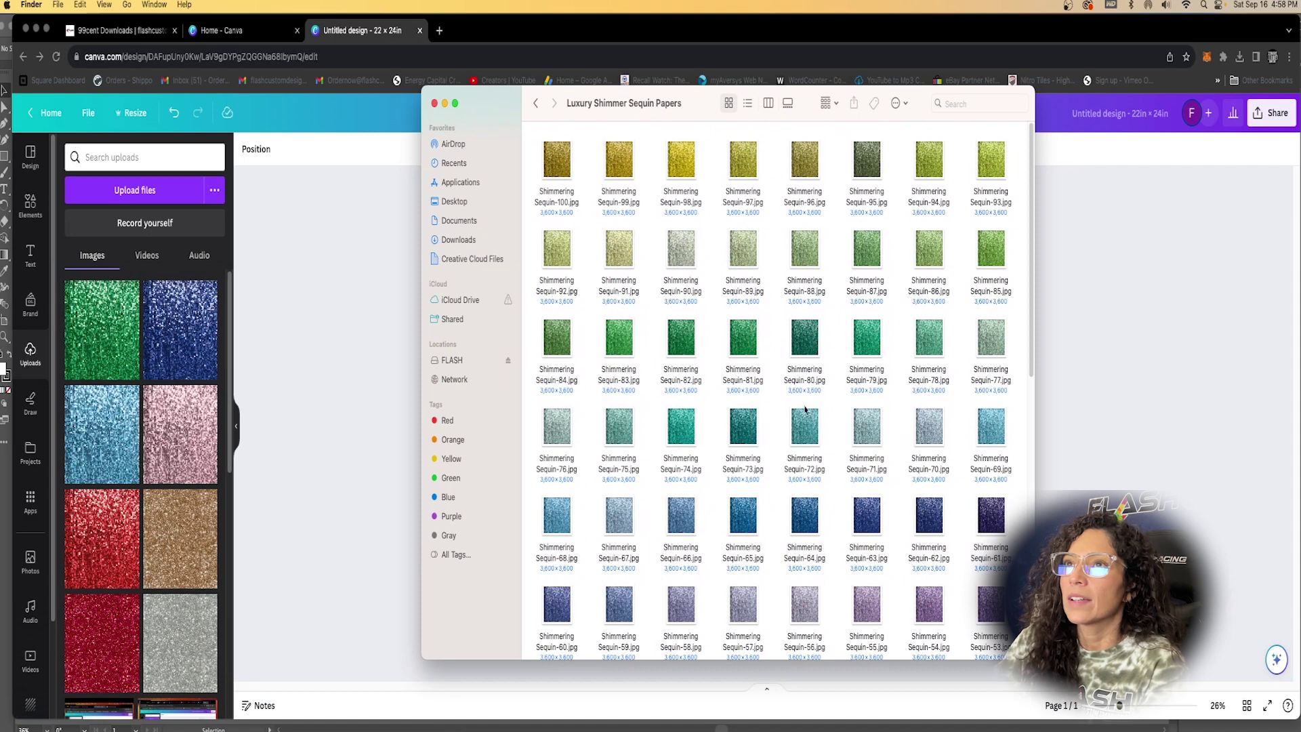
{"action": "scroll", "coordinate": [749, 523], "scroll_direction": "down", "scroll_amount": 2}
Preview Shimmering Sequin-82.jpg, Shimmering Sequin-53.jpg and the 100-sequin overview image full size.
{"action": "double_click", "coordinate": [666, 307]}
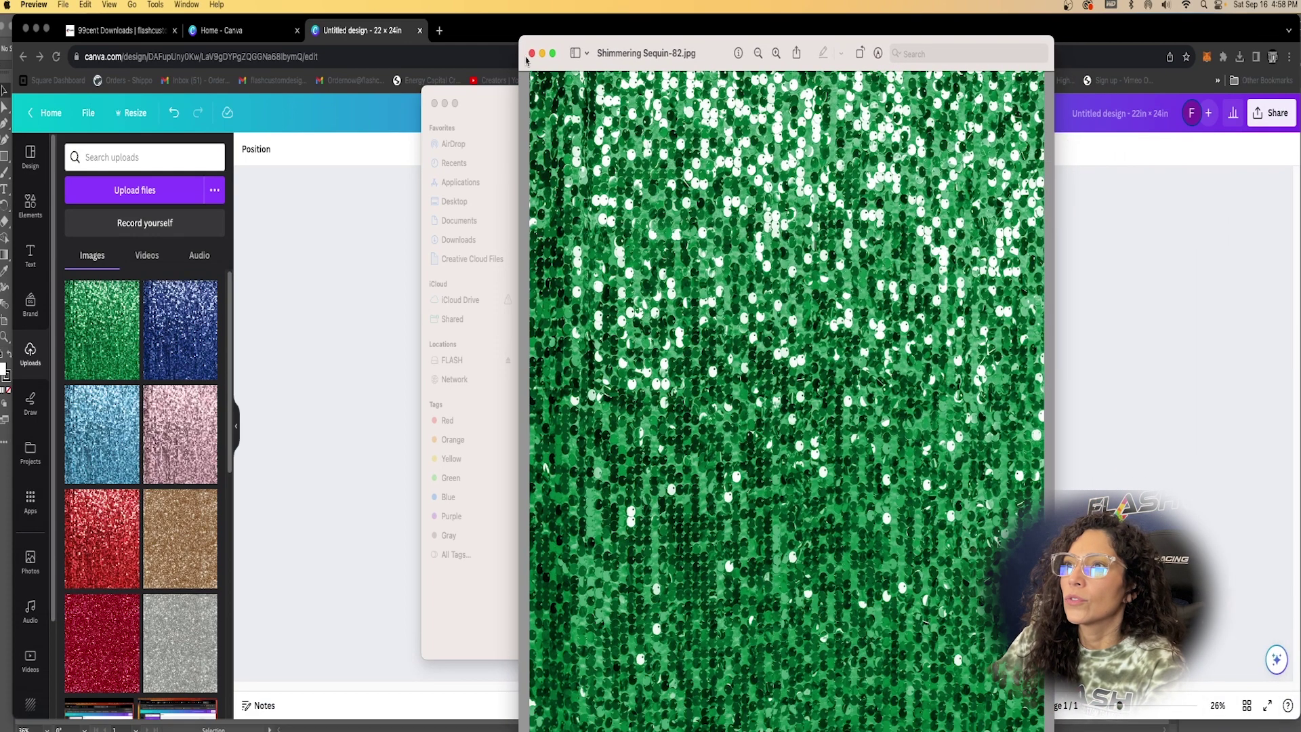
{"action": "left_click", "coordinate": [532, 53]}
{"action": "scroll", "coordinate": [883, 530], "scroll_direction": "down", "scroll_amount": 3}
{"action": "left_click", "coordinate": [991, 492]}
{"action": "double_click", "coordinate": [991, 495]}
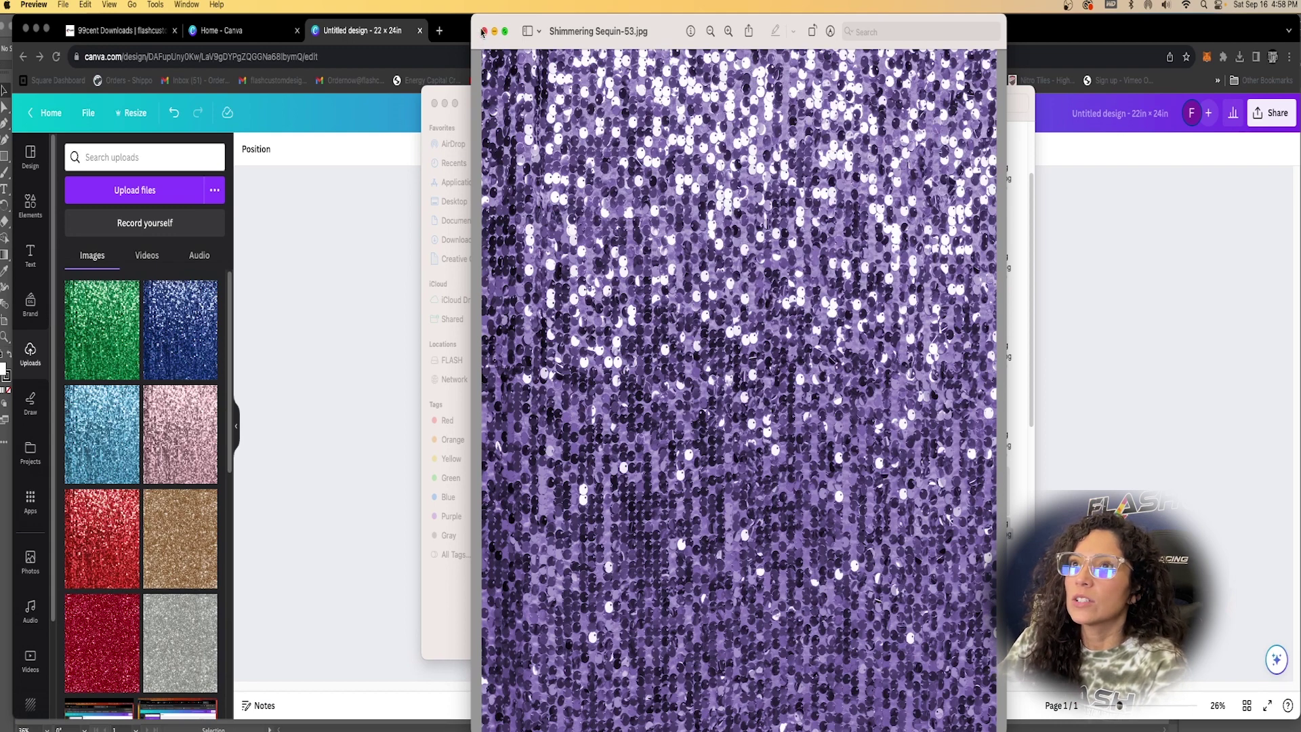
{"action": "left_click", "coordinate": [483, 32]}
{"action": "scroll", "coordinate": [809, 533], "scroll_direction": "down", "scroll_amount": 10}
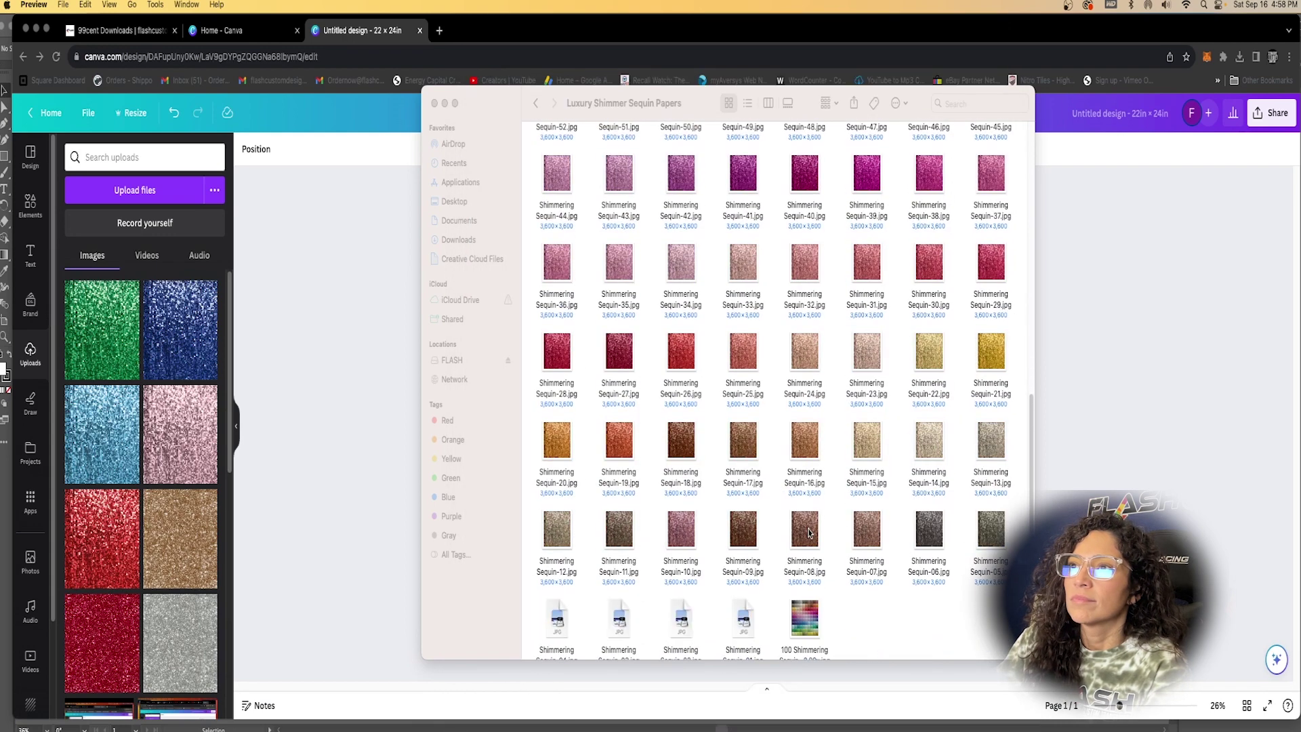
{"action": "scroll", "coordinate": [809, 533], "scroll_direction": "down", "scroll_amount": 2}
{"action": "double_click", "coordinate": [808, 596]}
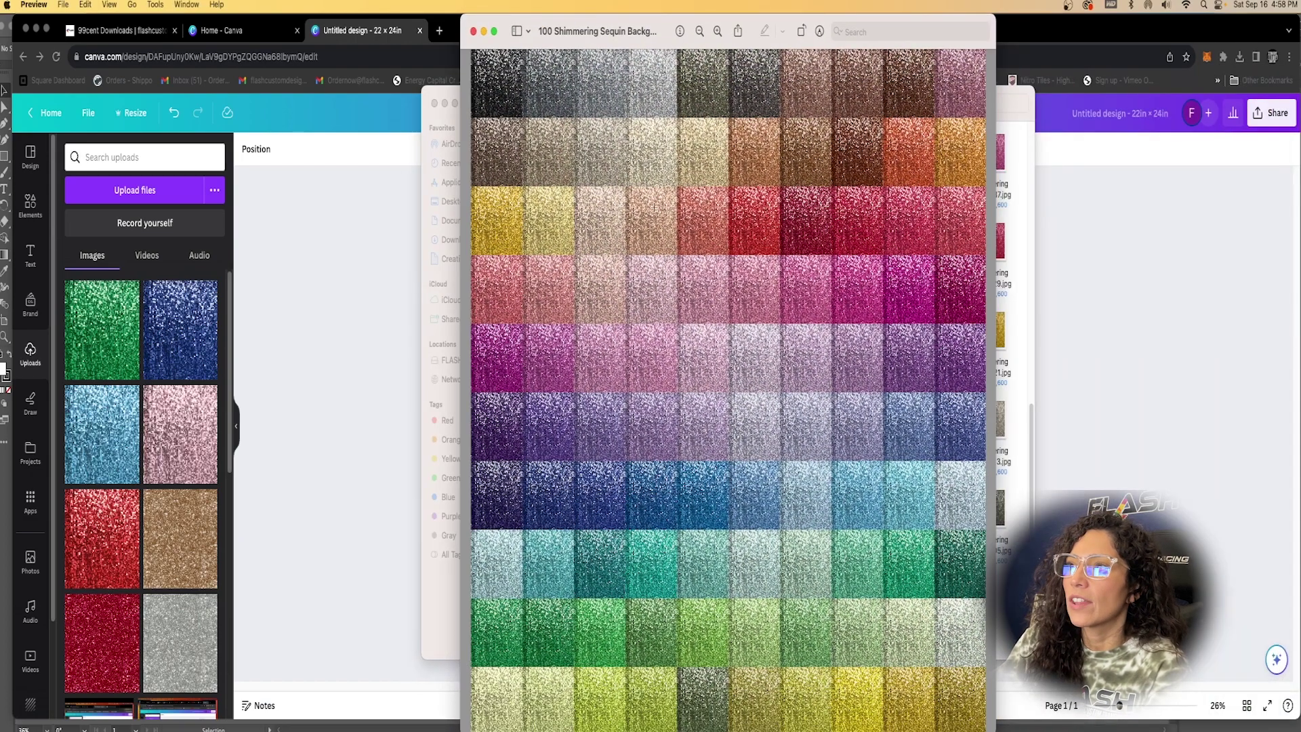
{"action": "left_click", "coordinate": [474, 31]}
{"action": "left_click", "coordinate": [550, 124]}
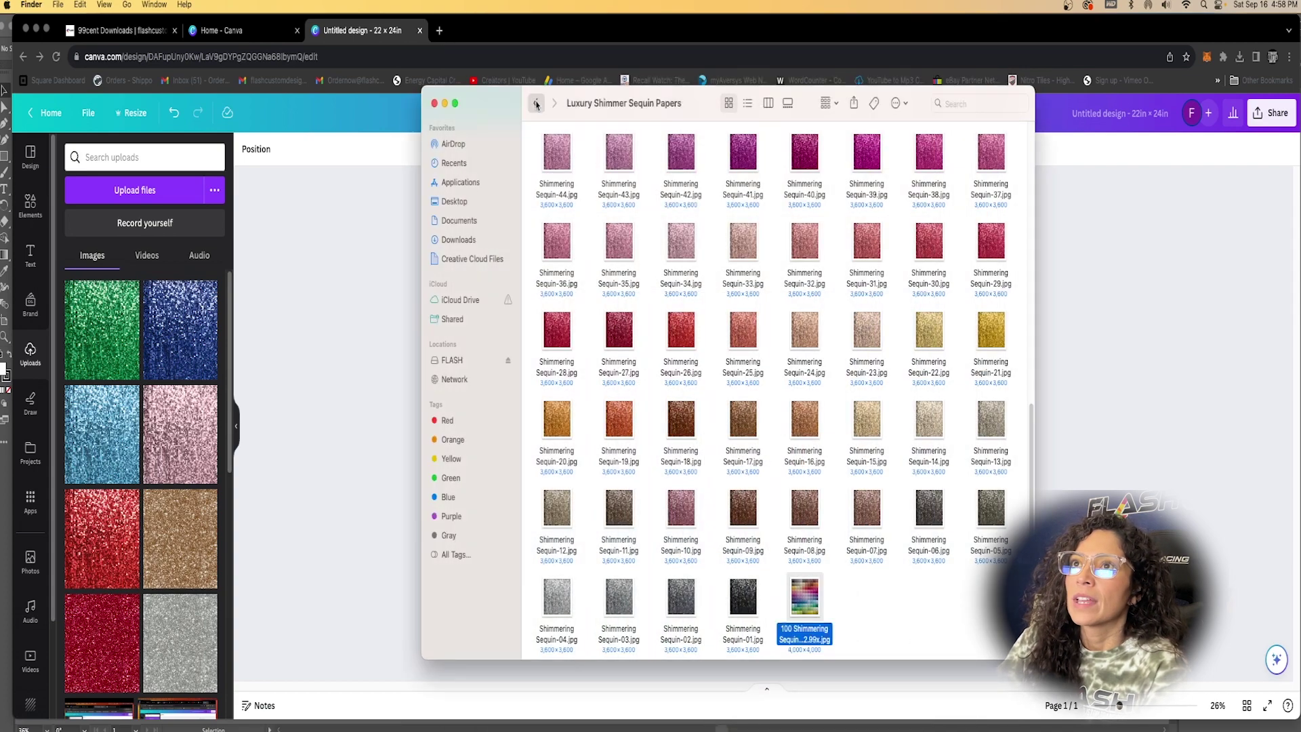
Go to Downloads > GLITTER > Glitter Backgrounds 100 New MNC and open 20.png in Preview.
{"action": "key", "text": "super+Up"}
{"action": "left_click", "coordinate": [535, 103]}
{"action": "double_click", "coordinate": [550, 166]}
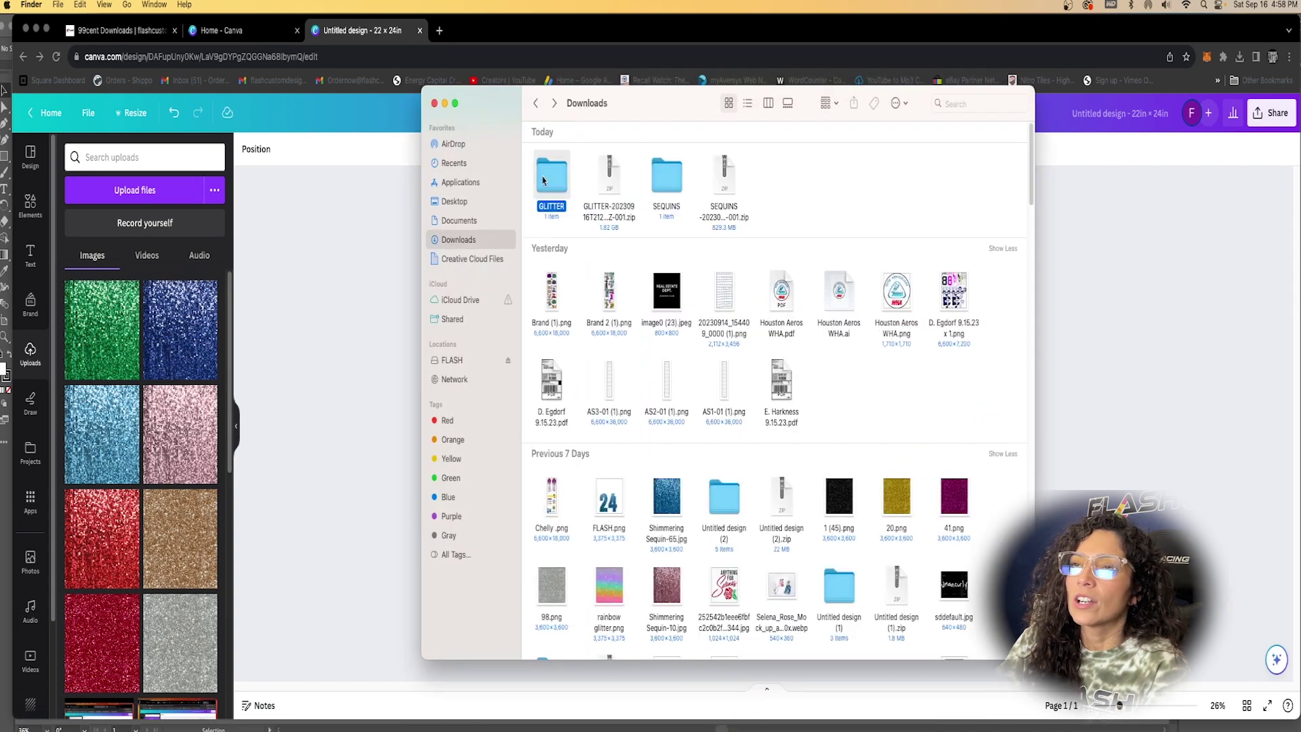
{"action": "left_click", "coordinate": [550, 180]}
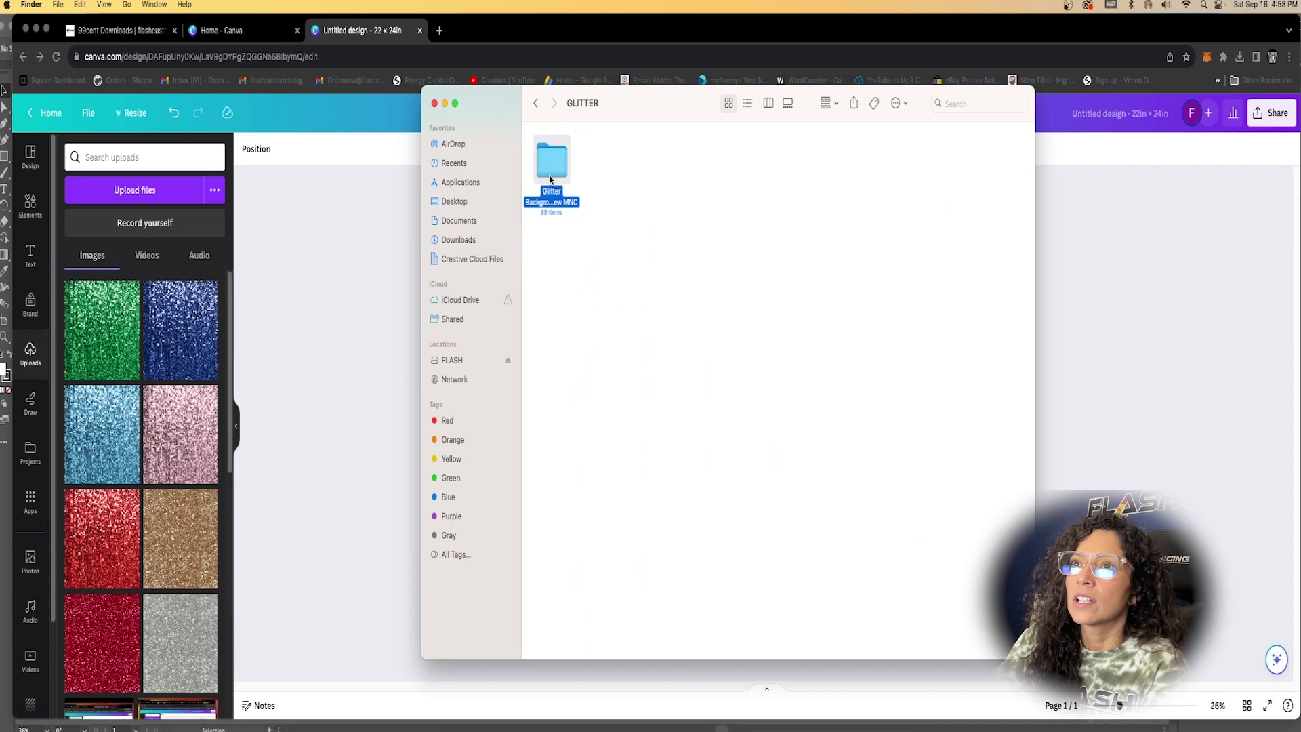
{"action": "double_click", "coordinate": [550, 180]}
{"action": "scroll", "coordinate": [872, 536], "scroll_direction": "down", "scroll_amount": 15}
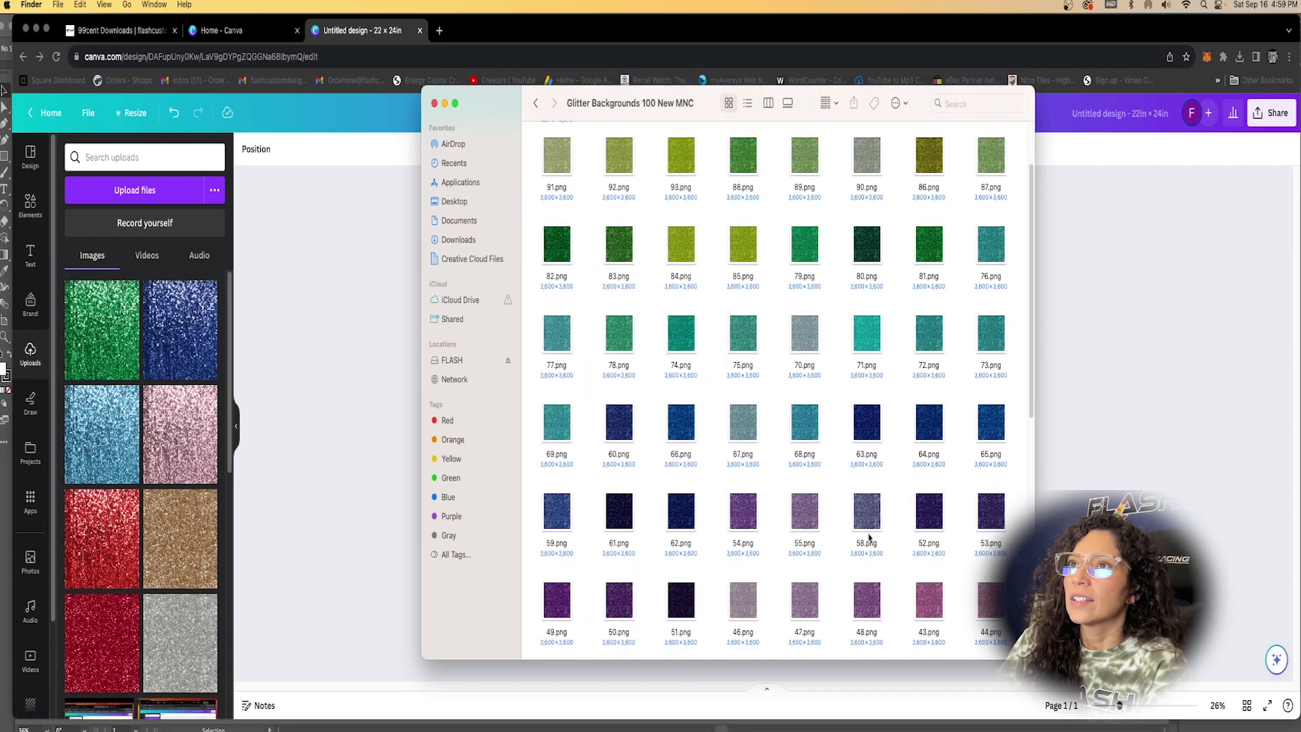
{"action": "scroll", "coordinate": [859, 569], "scroll_direction": "down", "scroll_amount": 3}
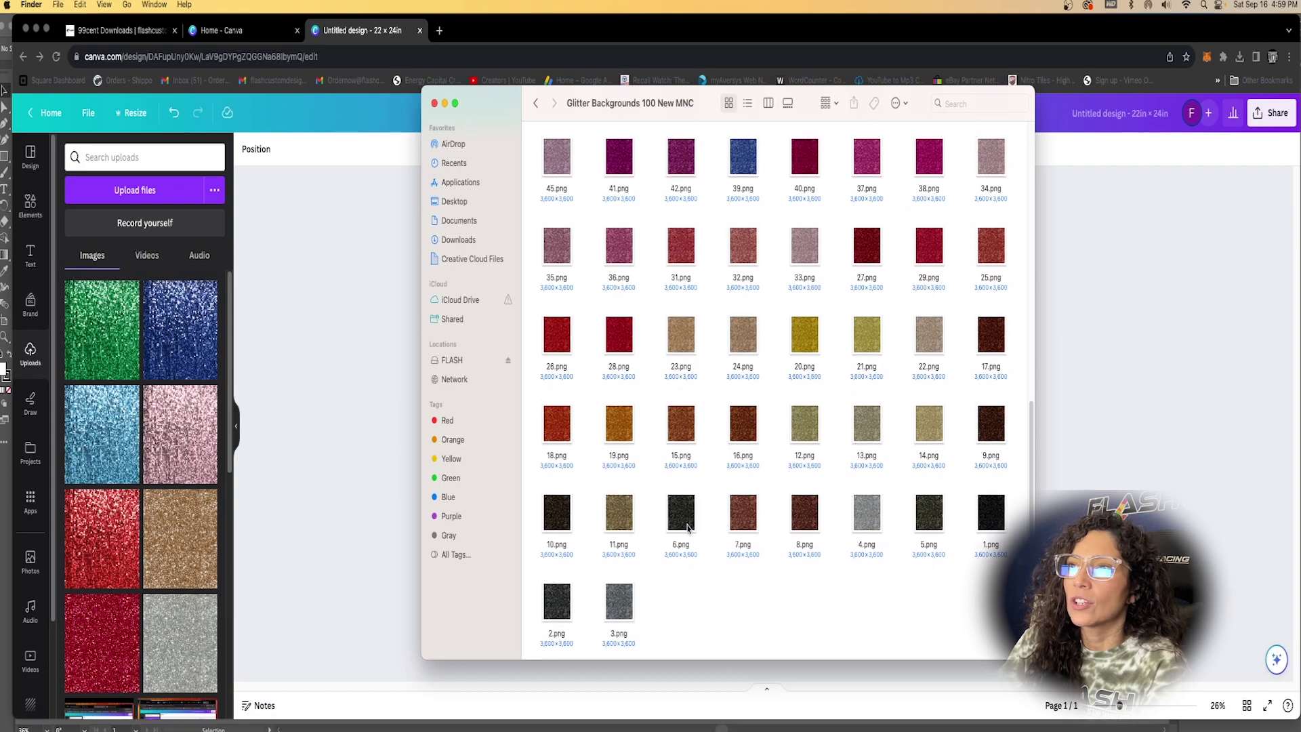
{"action": "scroll", "coordinate": [684, 522], "scroll_direction": "up", "scroll_amount": 1}
{"action": "double_click", "coordinate": [813, 356]}
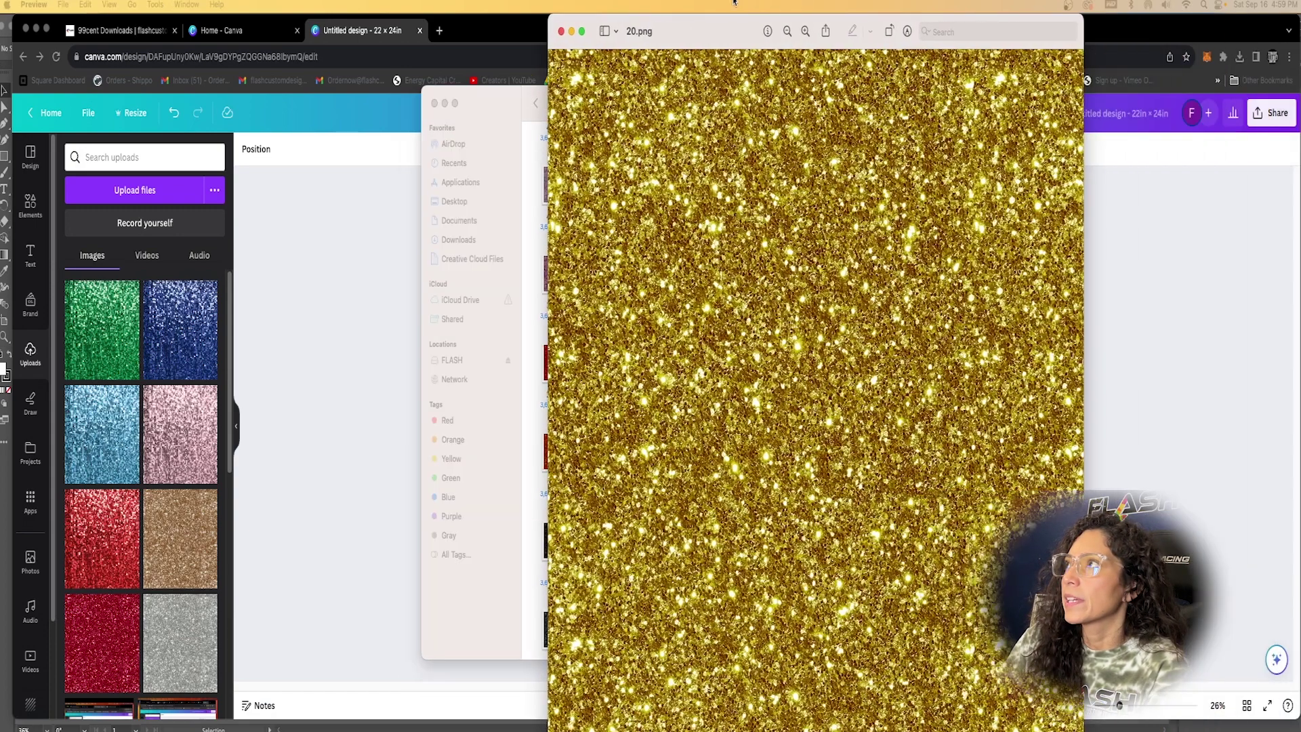
{"action": "left_click_drag", "start_coordinate": [719, 32], "coordinate": [266, 35]}
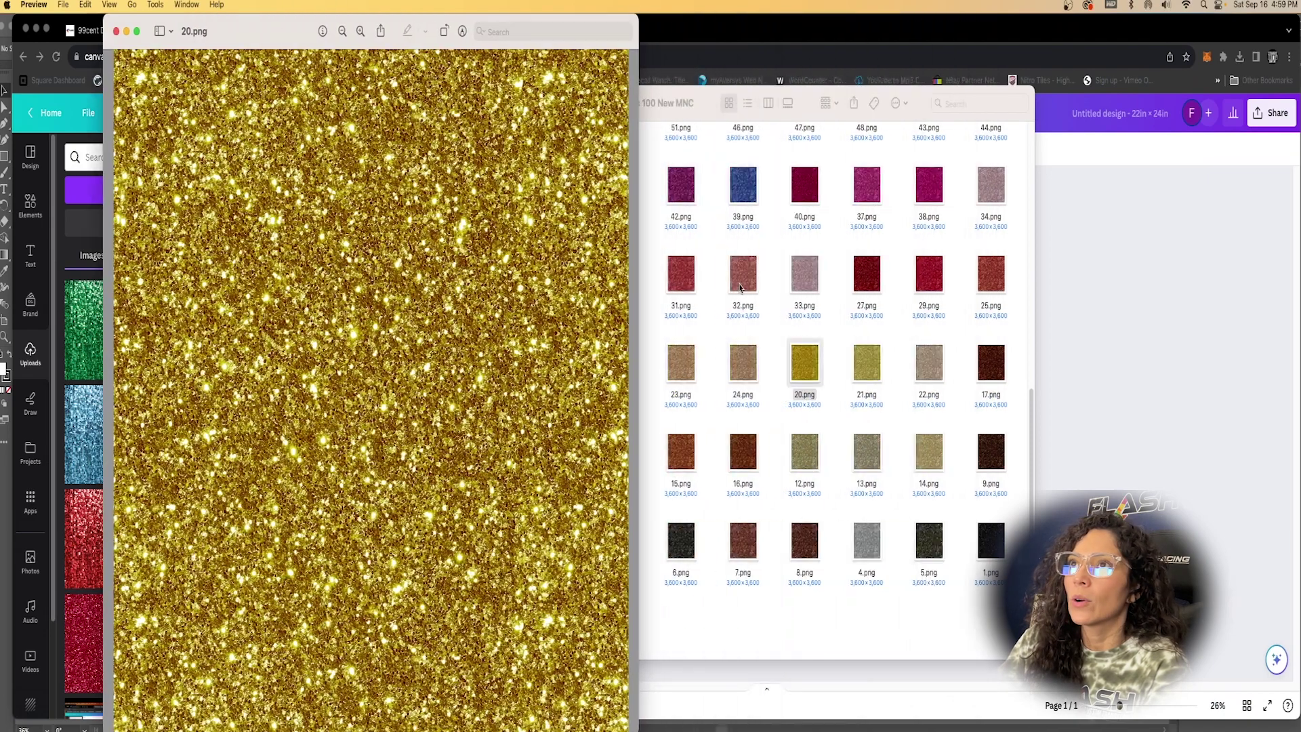
Open 33.png and 38.png in Preview and arrange them side by side with 20.png.
{"action": "double_click", "coordinate": [803, 274]}
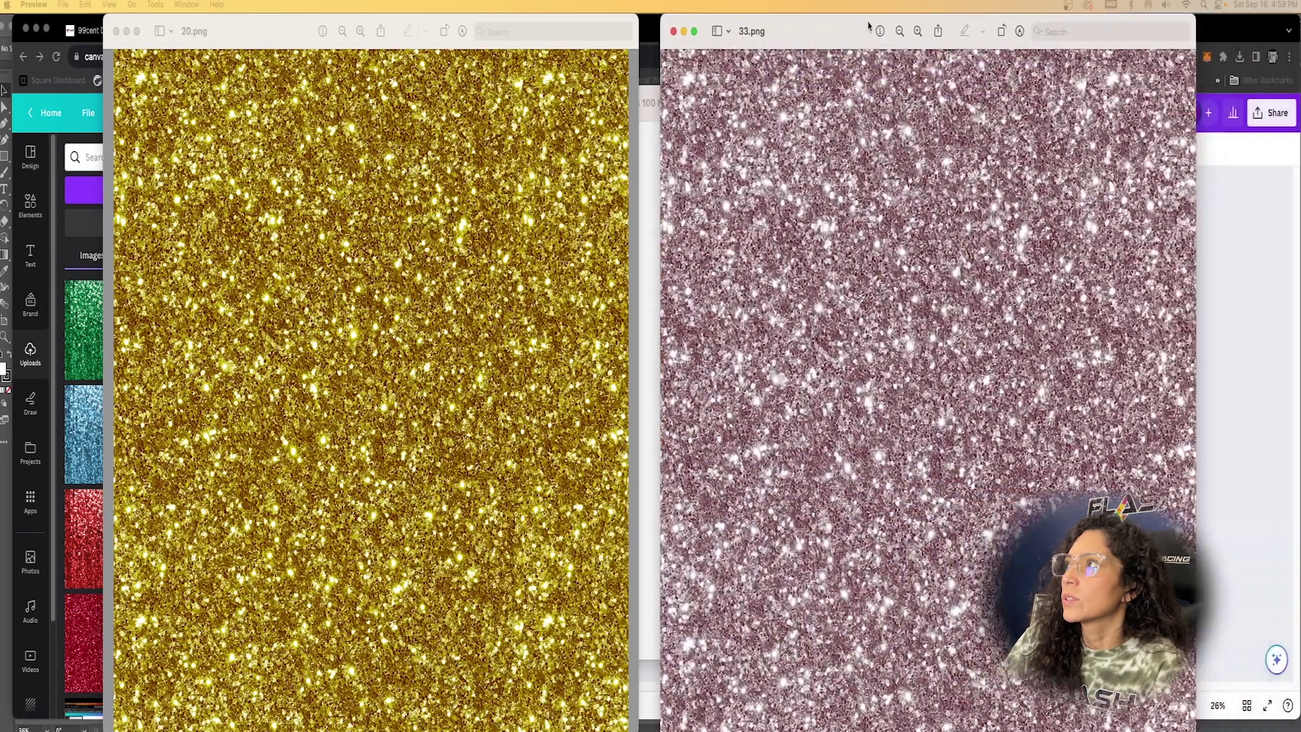
{"action": "left_click_drag", "start_coordinate": [1016, 31], "coordinate": [982, 31]}
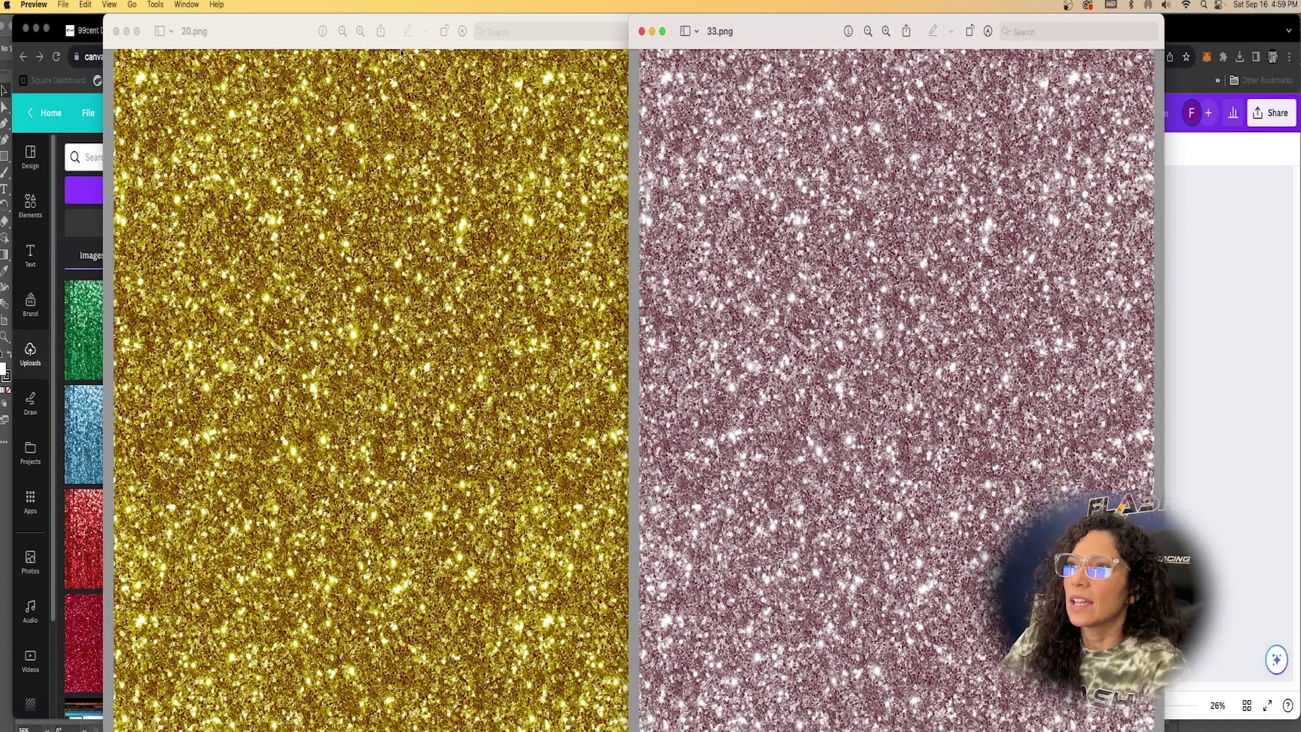
{"action": "left_click_drag", "start_coordinate": [410, 39], "coordinate": [335, 39]}
{"action": "left_click_drag", "start_coordinate": [781, 35], "coordinate": [380, 35]}
{"action": "left_click", "coordinate": [931, 195]}
{"action": "double_click", "coordinate": [932, 195]}
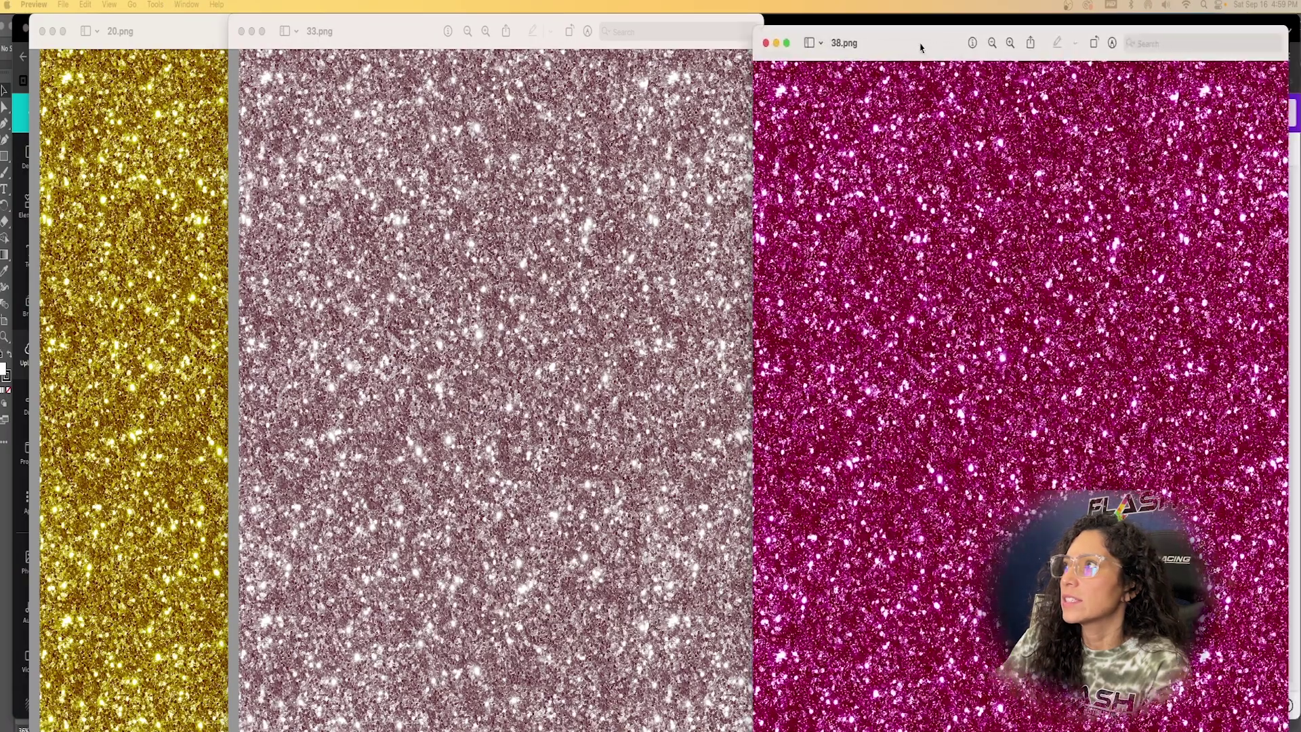
{"action": "left_click_drag", "start_coordinate": [938, 44], "coordinate": [847, 36]}
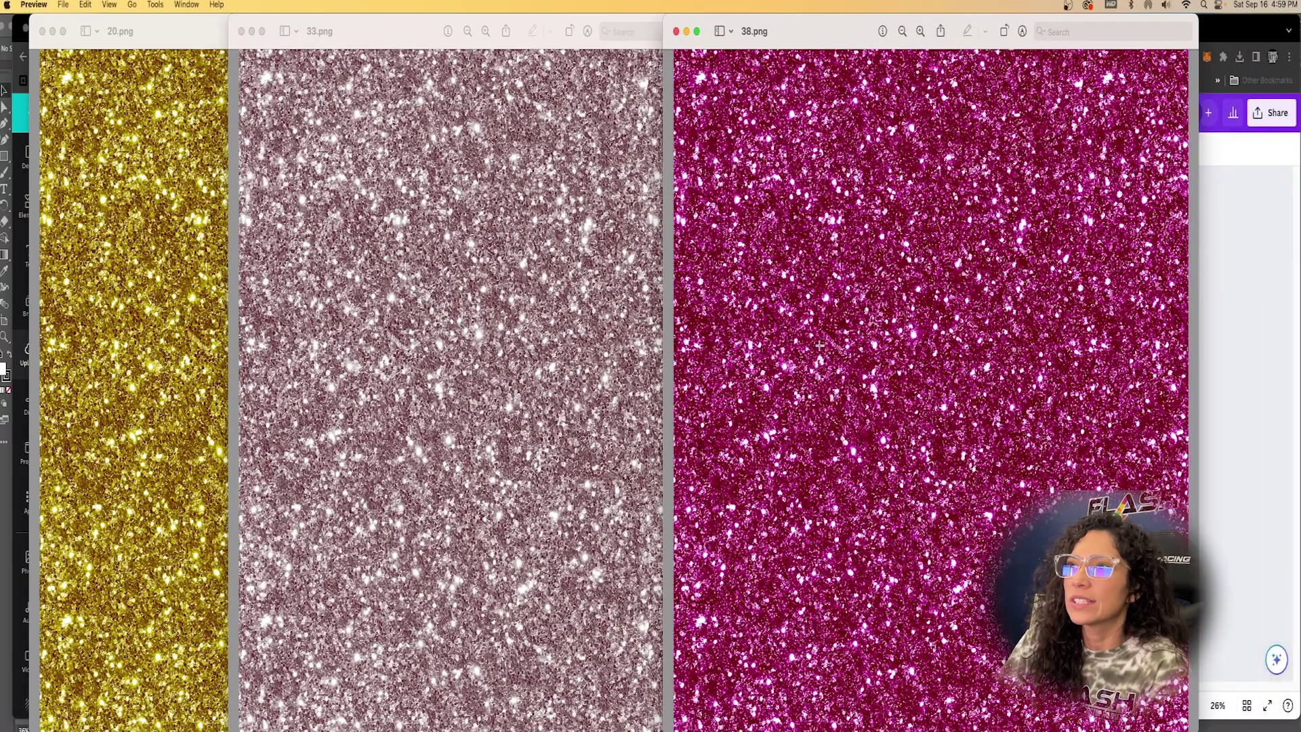
Zoom in three steps on the pink 38.png glitter, then back out.
{"action": "left_click", "coordinate": [920, 31]}
{"action": "left_click", "coordinate": [920, 31]}
{"action": "left_click", "coordinate": [920, 31]}
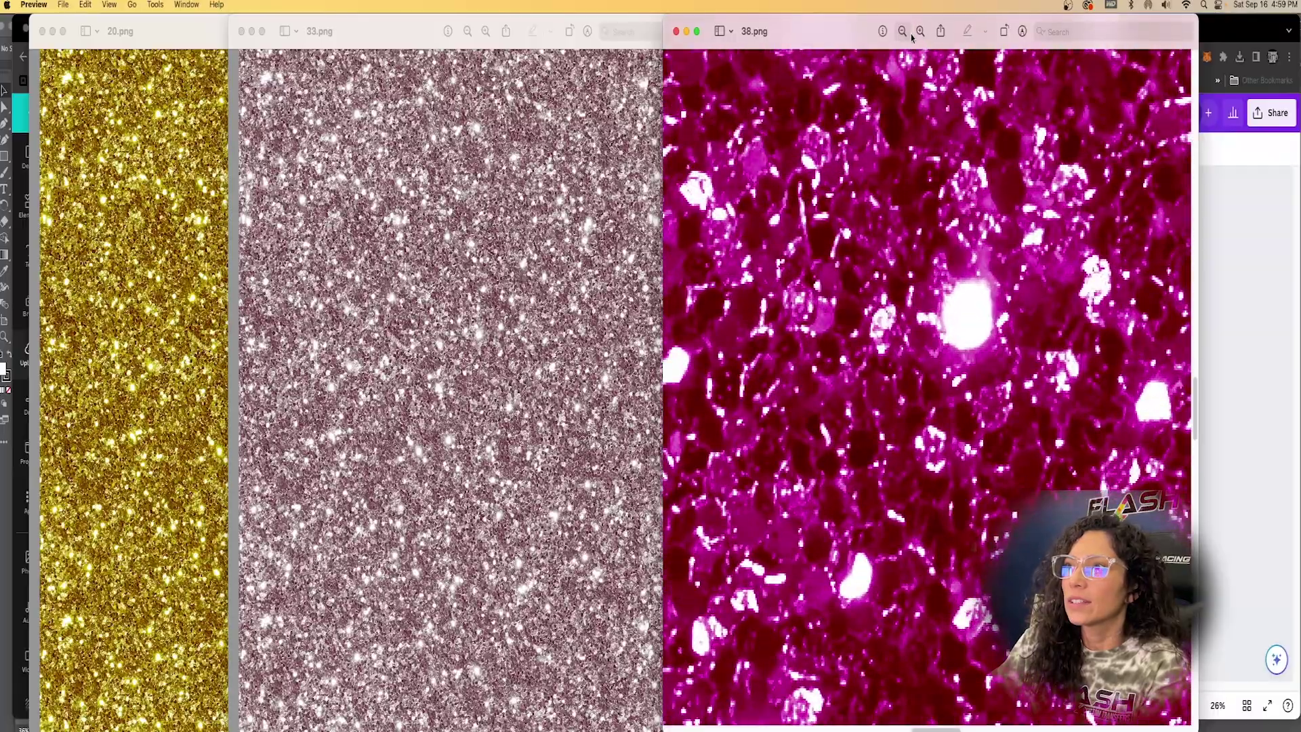
{"action": "left_click", "coordinate": [903, 33]}
{"action": "left_click", "coordinate": [904, 34]}
{"action": "left_click", "coordinate": [904, 32]}
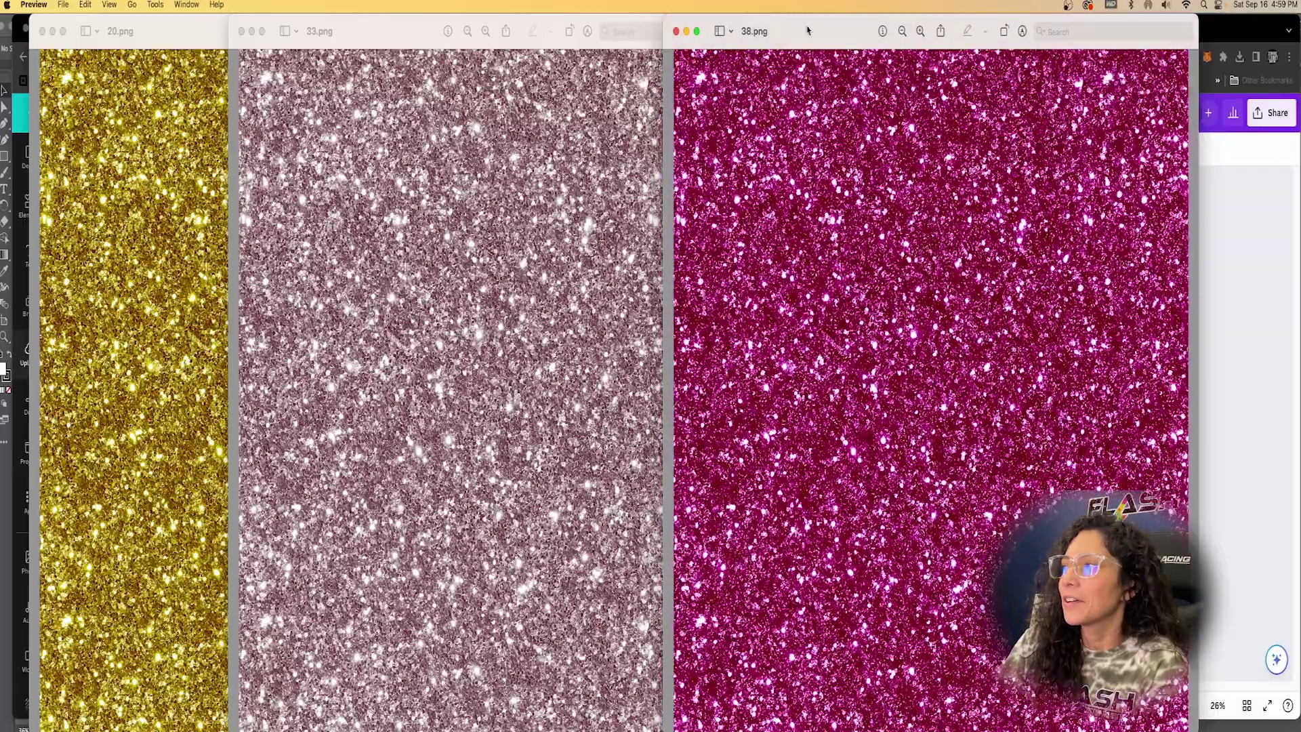
Close the 38.png, 33.png and 20.png Preview windows.
{"action": "left_click", "coordinate": [675, 31]}
{"action": "left_click", "coordinate": [242, 32]}
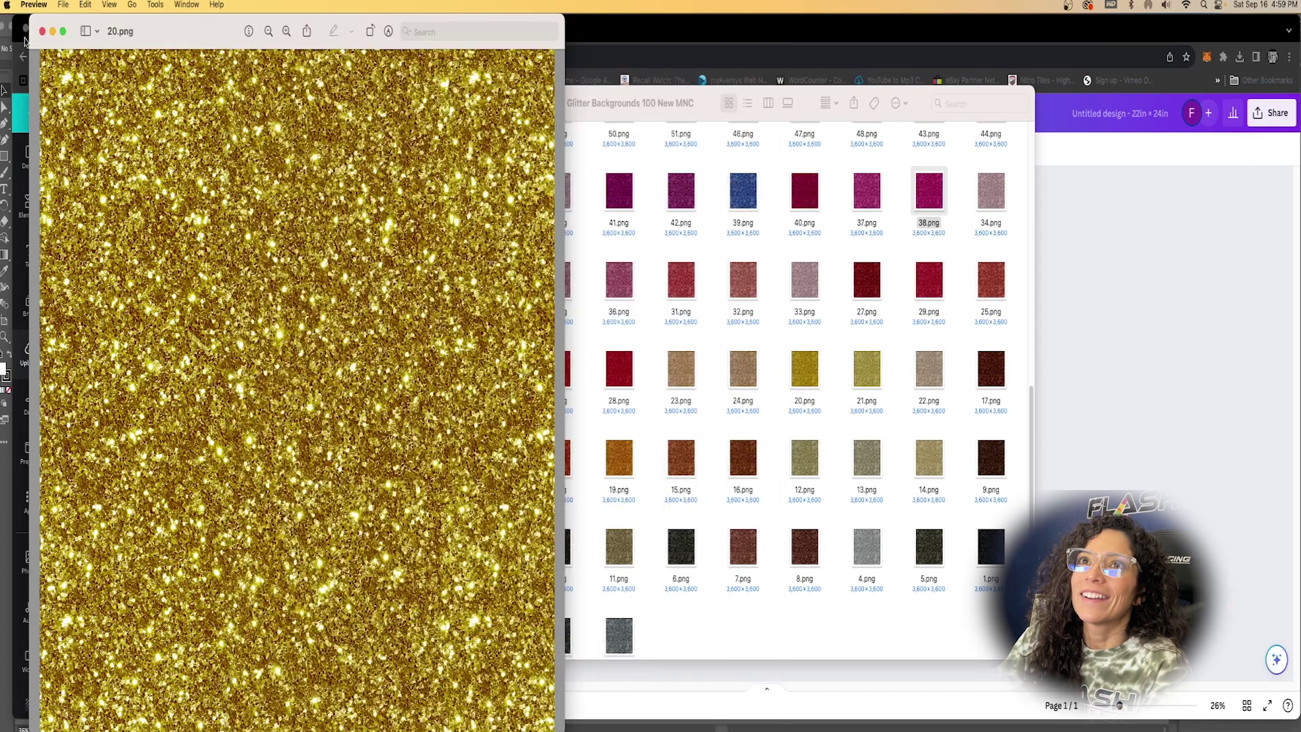
{"action": "left_click", "coordinate": [42, 31]}
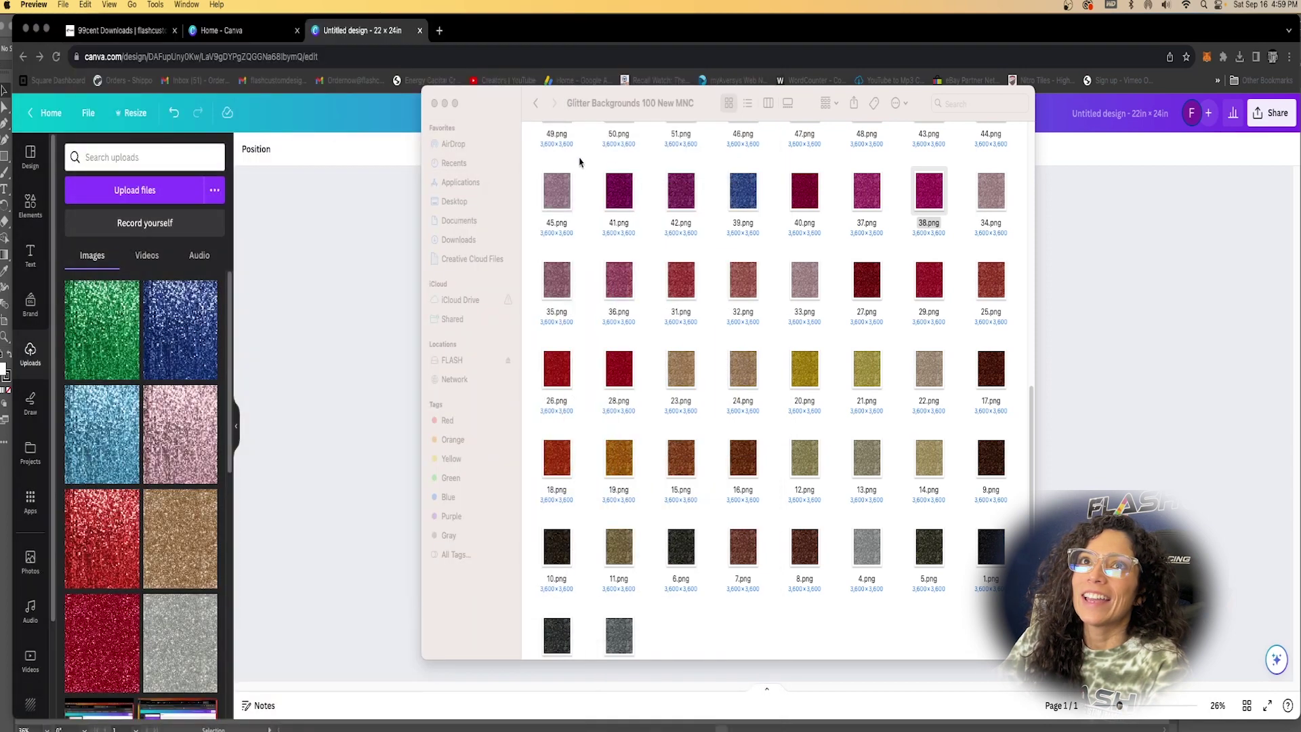
Upload Shimmering Sequin-98.jpg from SEQUINS > Luxury Shimmer Sequin into Canva.
{"action": "left_click", "coordinate": [435, 104]}
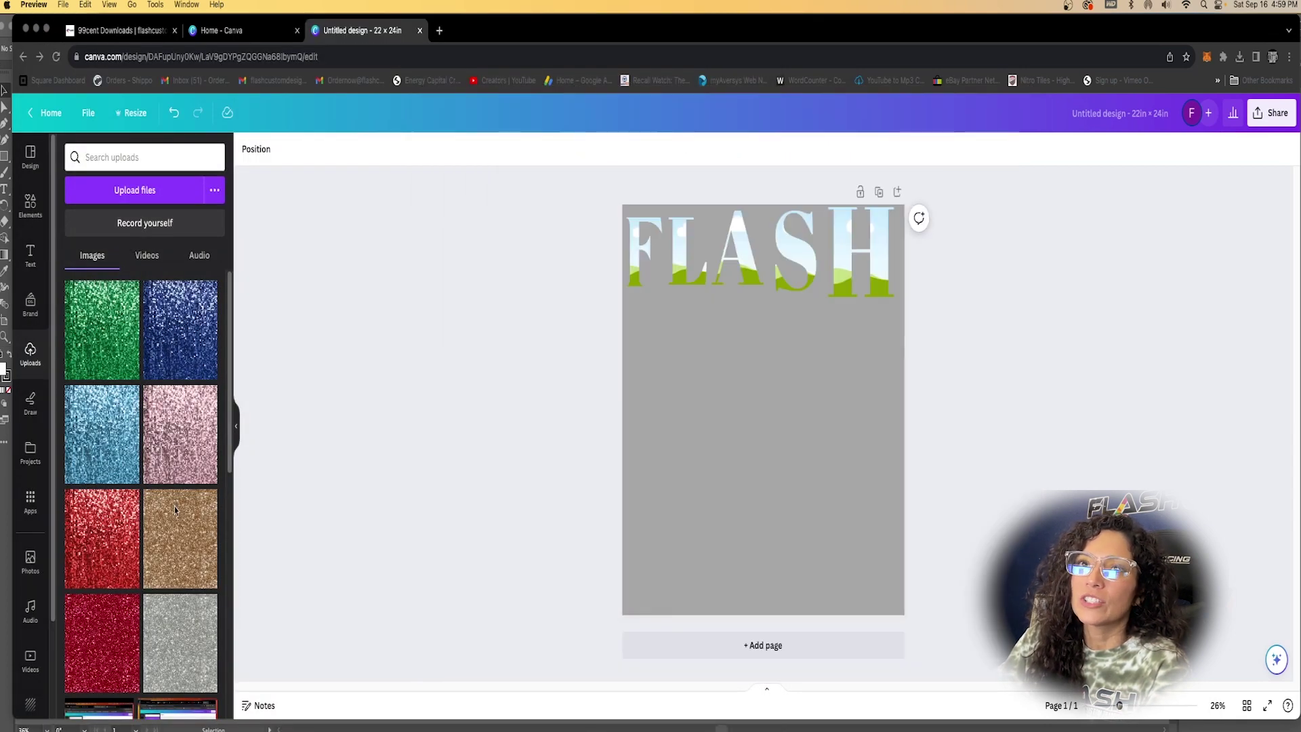
{"action": "scroll", "coordinate": [175, 509], "scroll_direction": "down", "scroll_amount": 3}
{"action": "scroll", "coordinate": [135, 474], "scroll_direction": "up", "scroll_amount": 3}
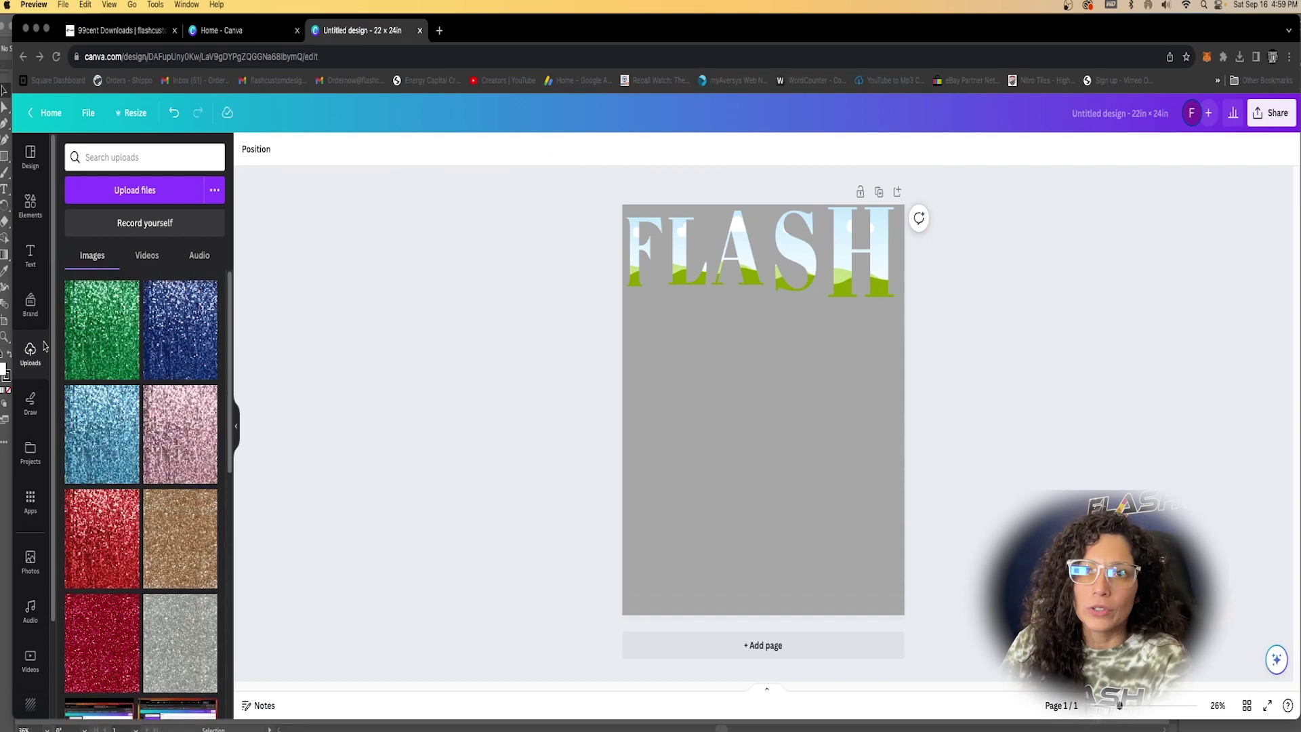
{"action": "left_click", "coordinate": [123, 193]}
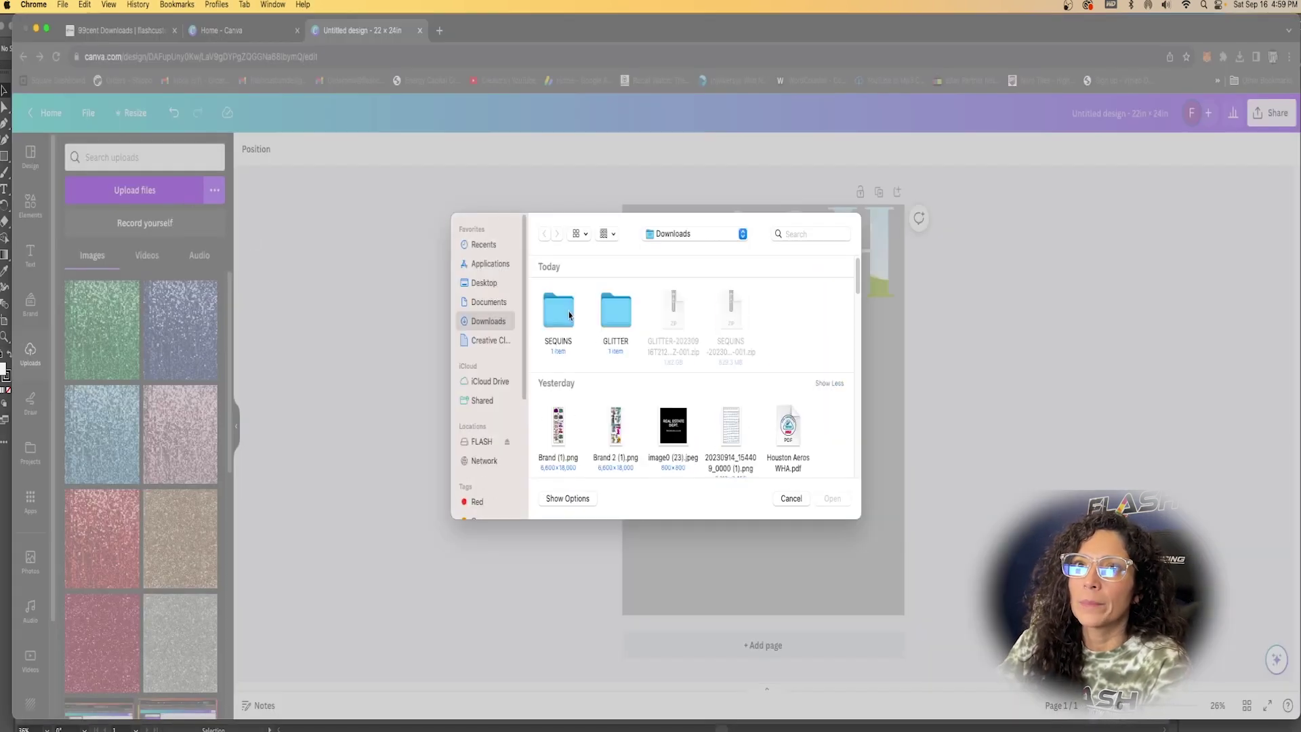
{"action": "double_click", "coordinate": [569, 315]}
{"action": "double_click", "coordinate": [569, 327]}
{"action": "scroll", "coordinate": [747, 416], "scroll_direction": "down", "scroll_amount": 10}
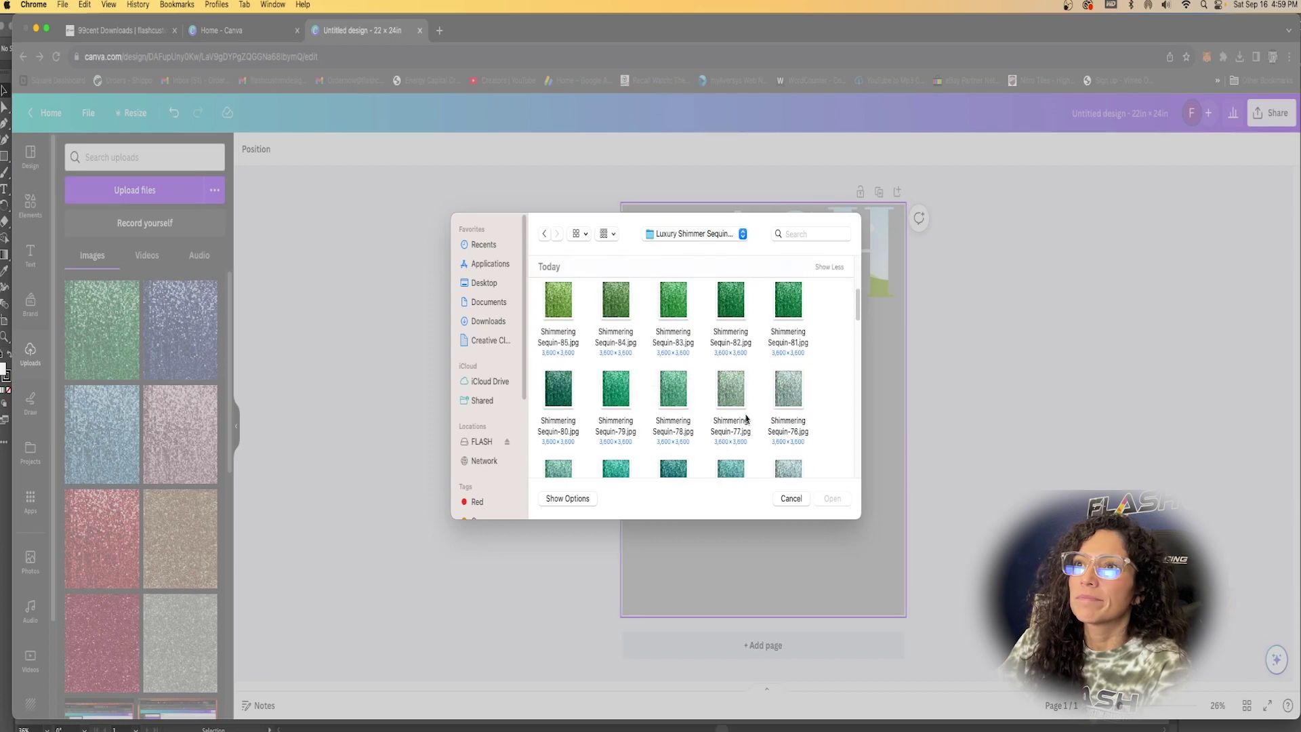
{"action": "scroll", "coordinate": [732, 418], "scroll_direction": "up", "scroll_amount": 10}
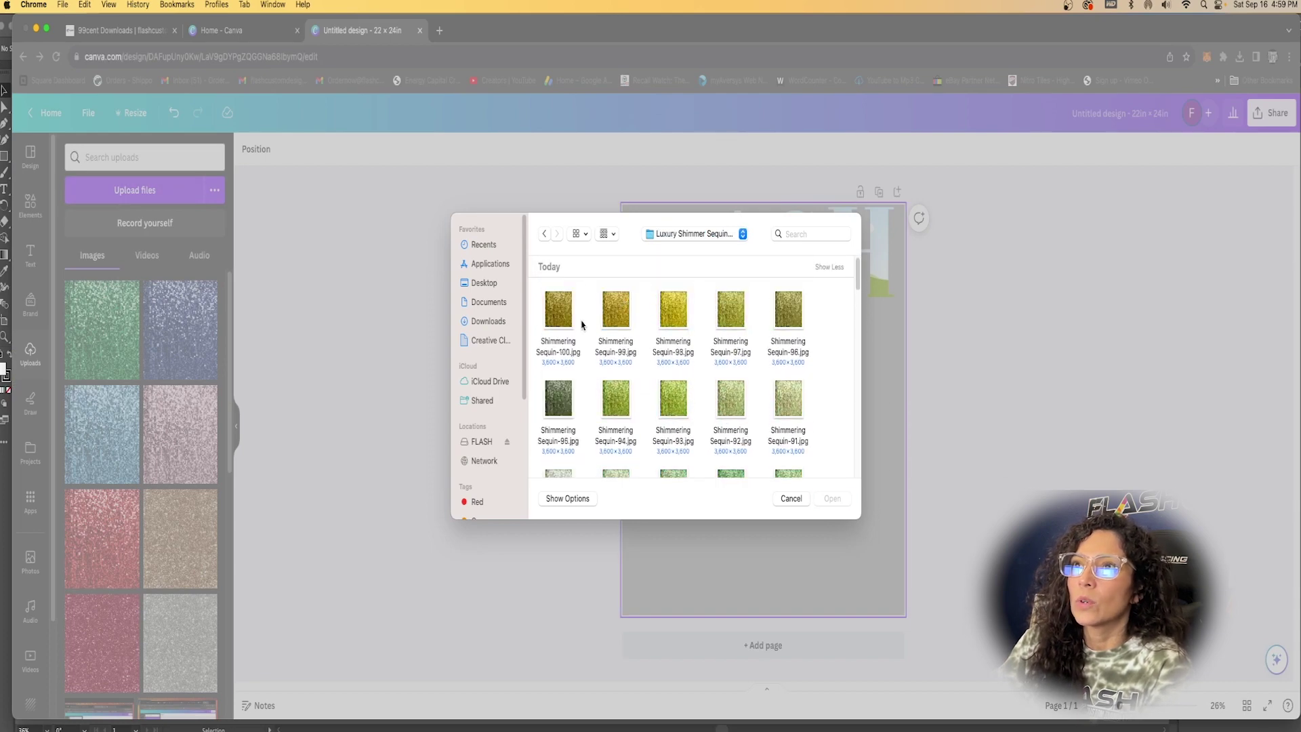
{"action": "left_click", "coordinate": [670, 312]}
{"action": "left_click", "coordinate": [832, 499]}
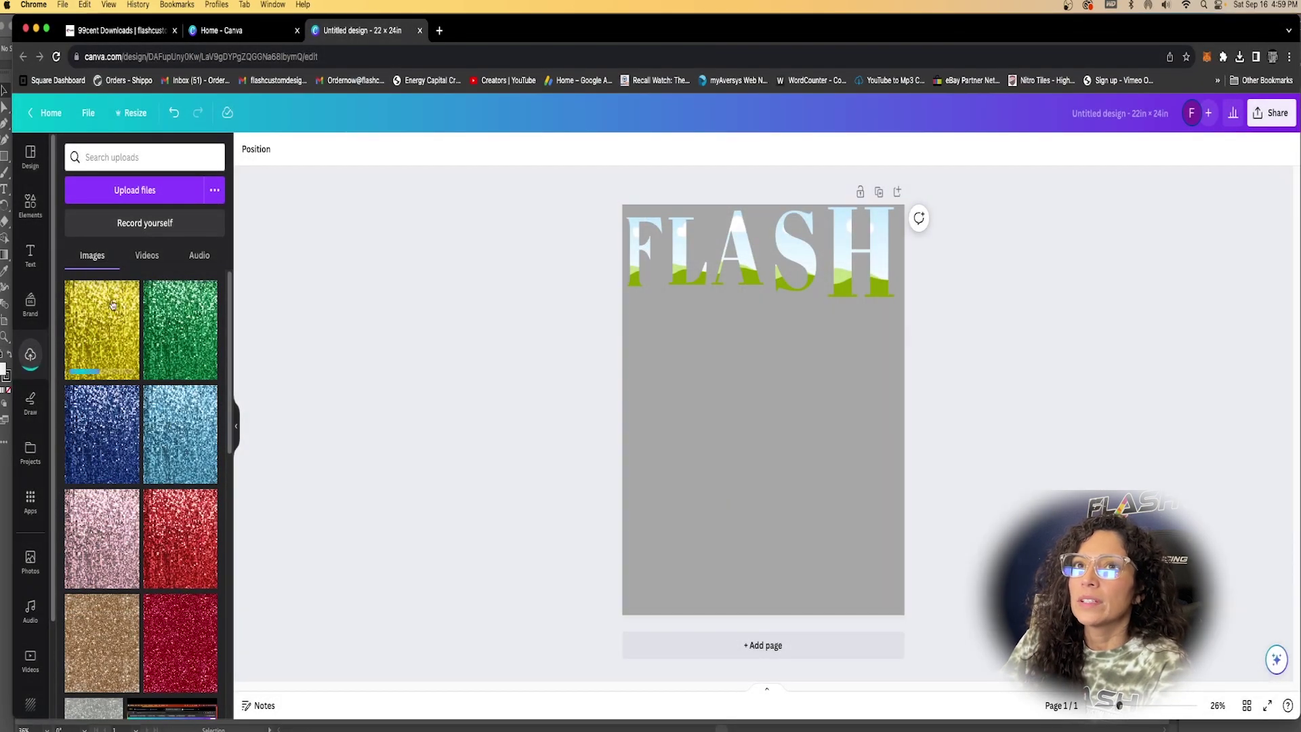
Upload rainbow glitter.png from Downloads > GLITTER > Glitter Backgrounds.
{"action": "left_click", "coordinate": [179, 191]}
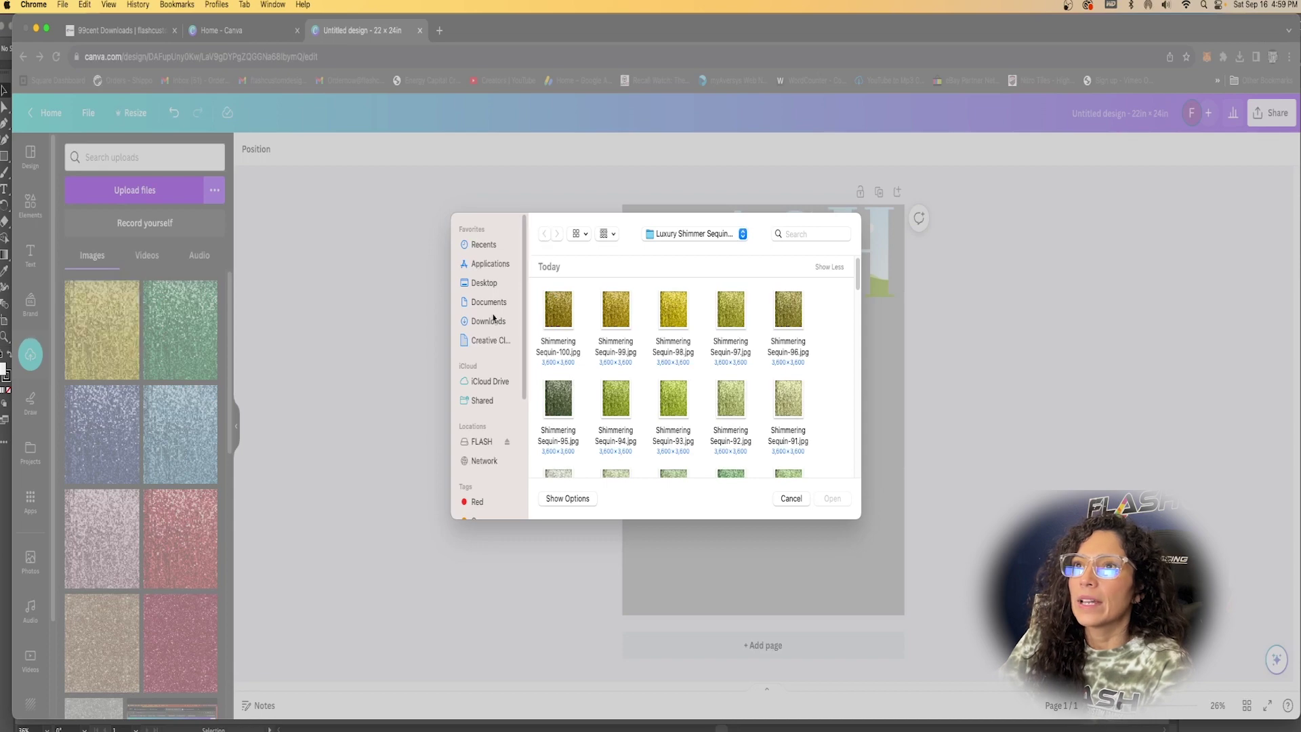
{"action": "left_click", "coordinate": [489, 324]}
{"action": "double_click", "coordinate": [615, 310]}
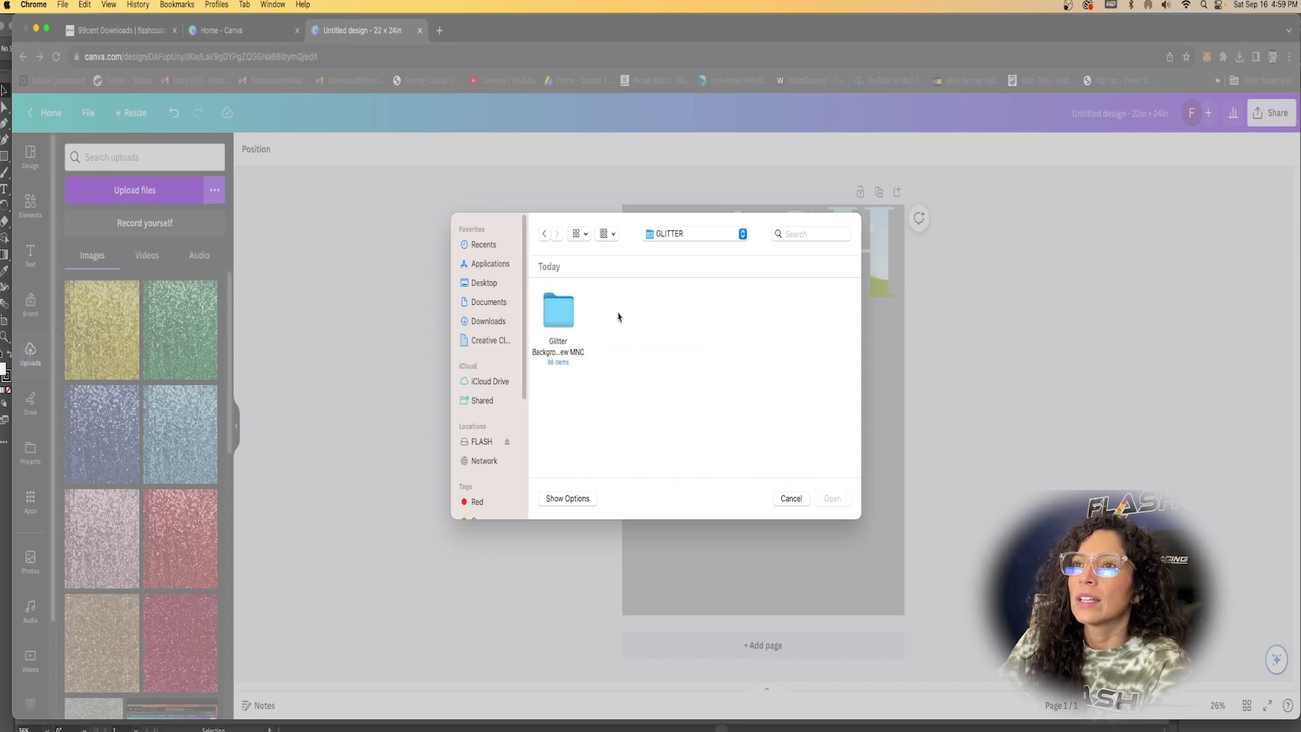
{"action": "double_click", "coordinate": [555, 311]}
{"action": "scroll", "coordinate": [673, 441], "scroll_direction": "down", "scroll_amount": 3}
{"action": "scroll", "coordinate": [673, 447], "scroll_direction": "up", "scroll_amount": 3}
{"action": "left_click", "coordinate": [558, 311]}
{"action": "left_click", "coordinate": [832, 499]}
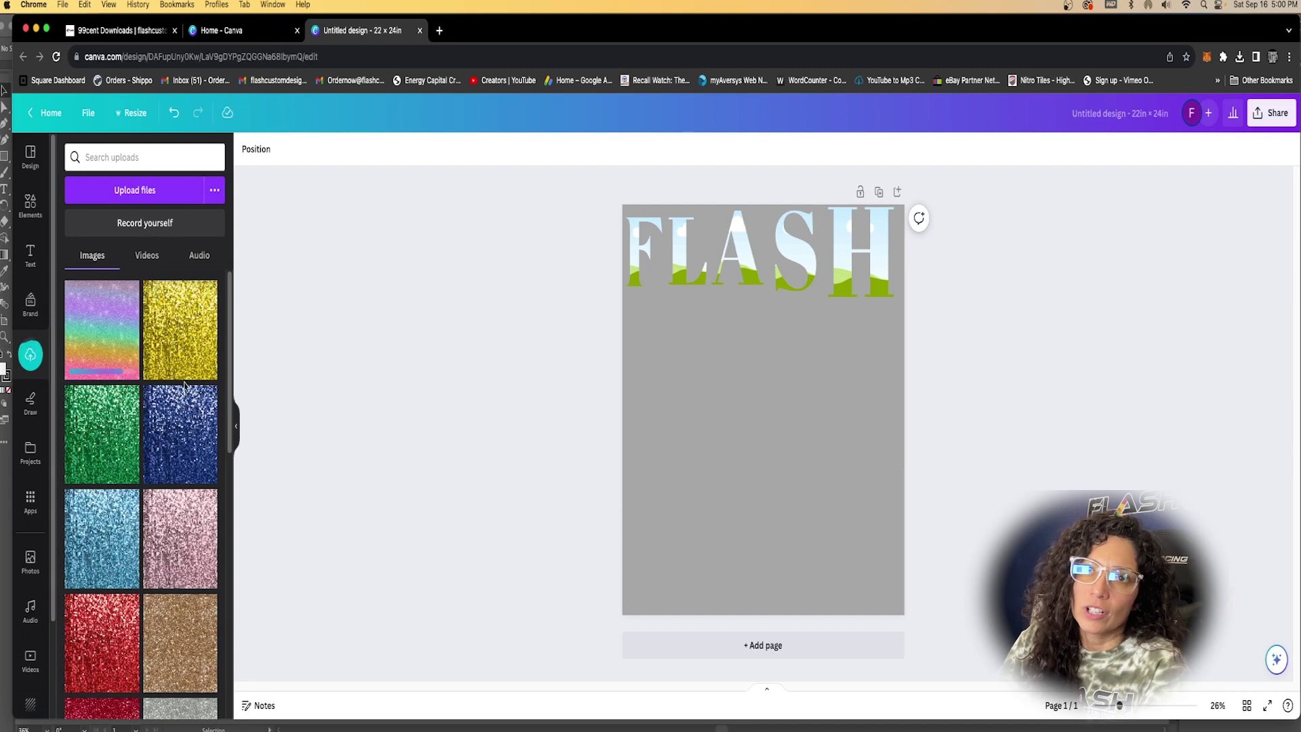
Option-drag the FLASH letters downward to duplicate them as a second row, then deselect.
{"action": "left_click_drag", "start_coordinate": [884, 332], "coordinate": [646, 413]}
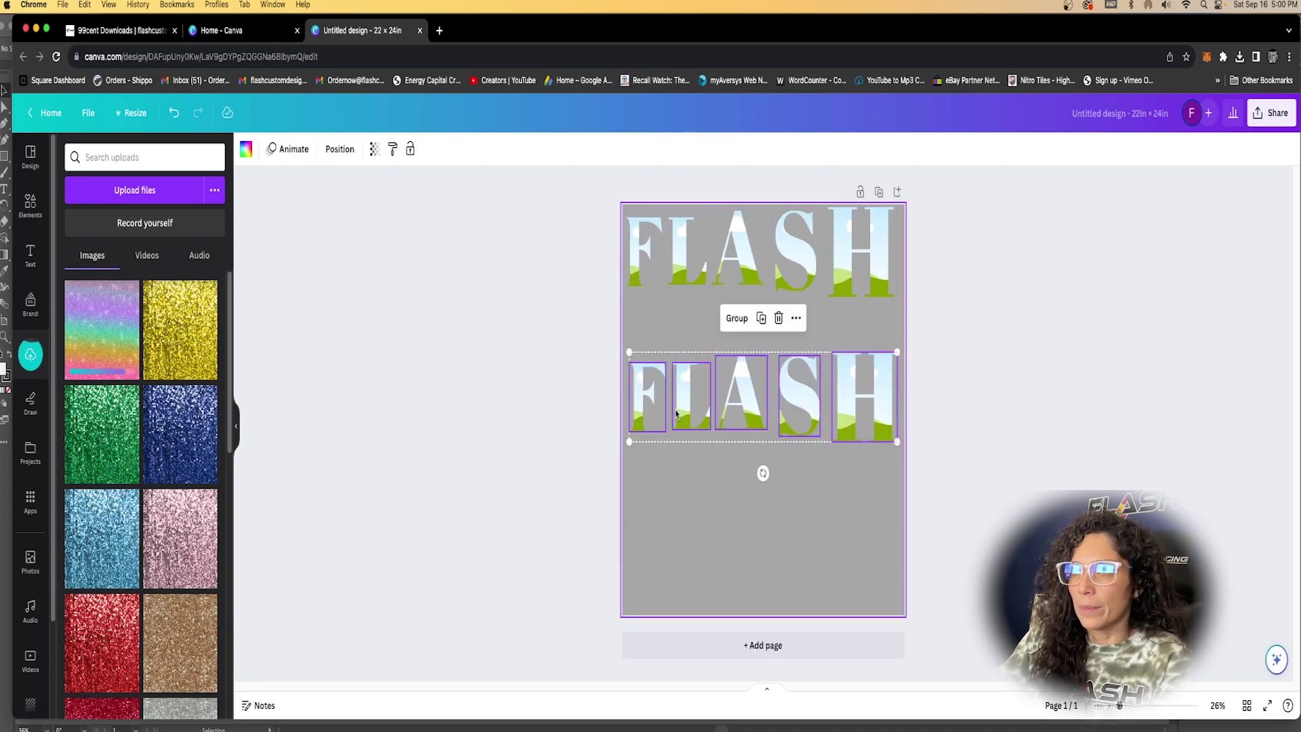
{"action": "left_click", "coordinate": [667, 332]}
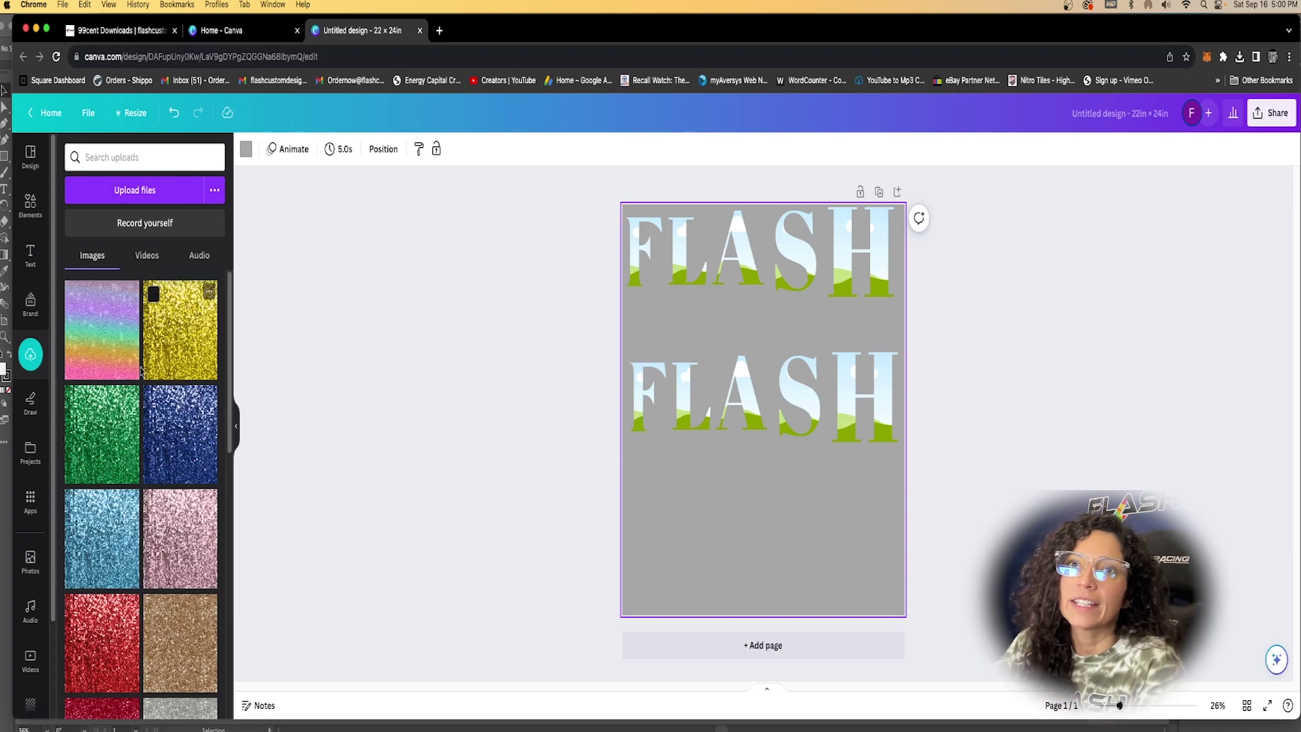
Fill the second row's H with the rainbow glitter image.
{"action": "left_click", "coordinate": [98, 337]}
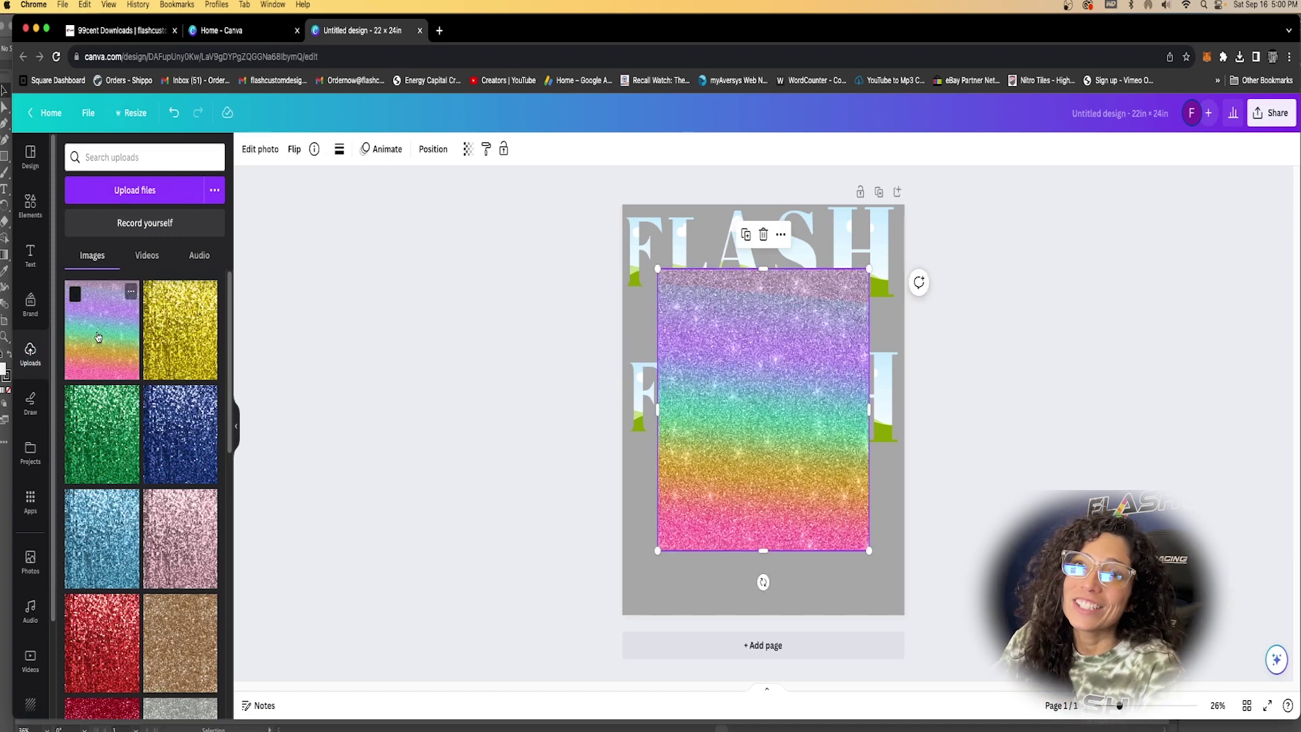
{"action": "left_click_drag", "start_coordinate": [759, 420], "coordinate": [768, 572]}
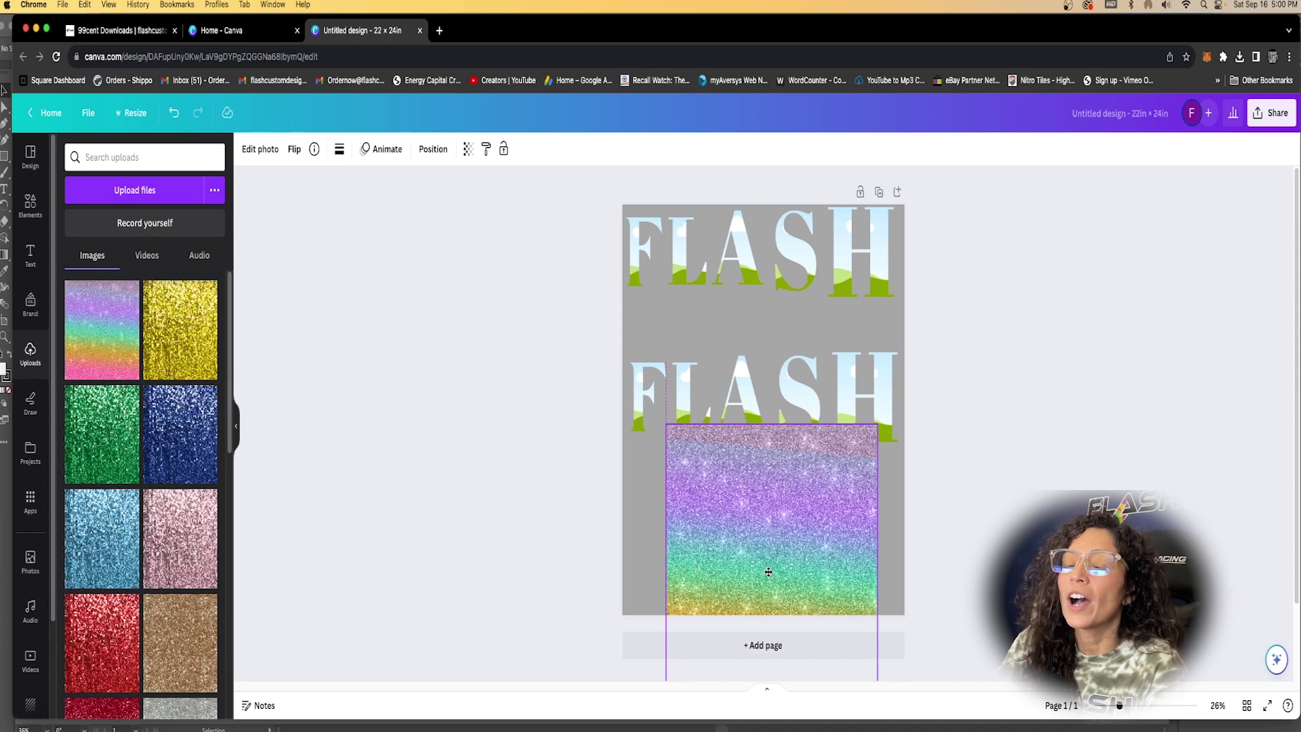
{"action": "left_click_drag", "start_coordinate": [768, 572], "coordinate": [849, 388]}
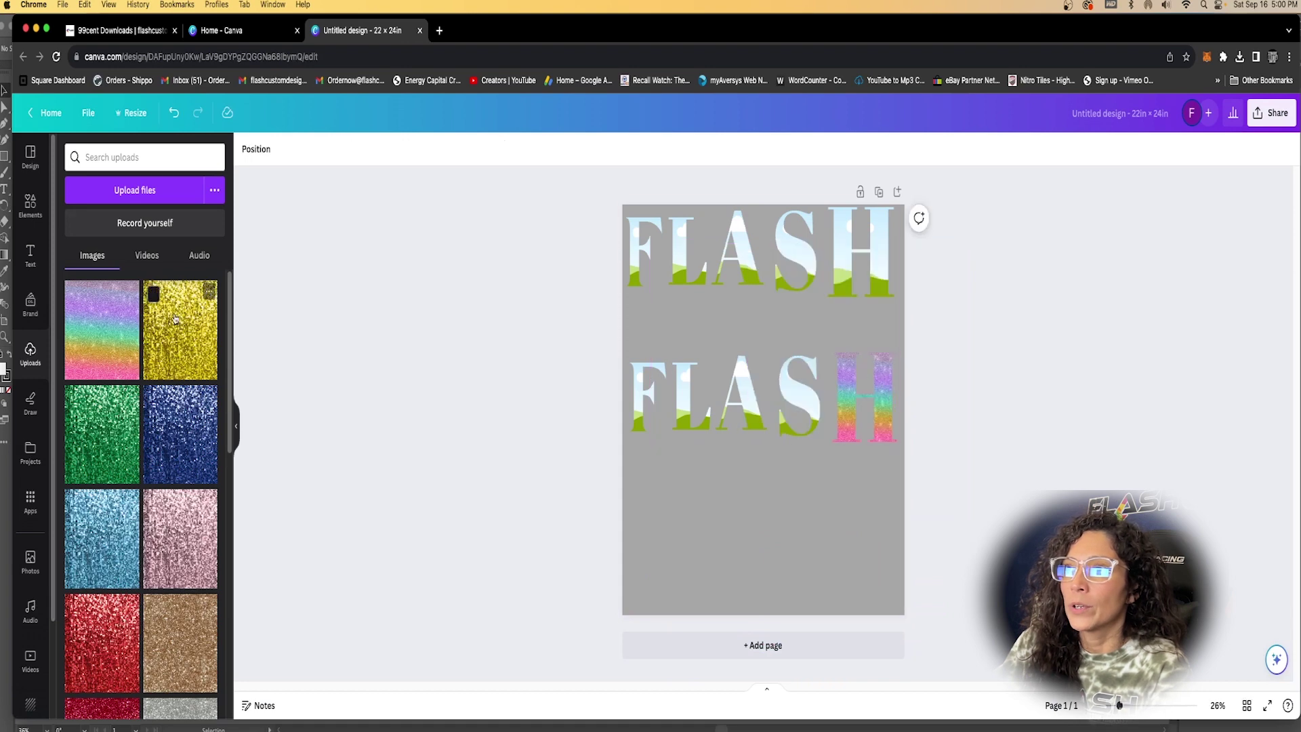
Fill the second row's F, L and A with gold, blue and red glitter.
{"action": "left_click_drag", "start_coordinate": [214, 374], "coordinate": [643, 387]}
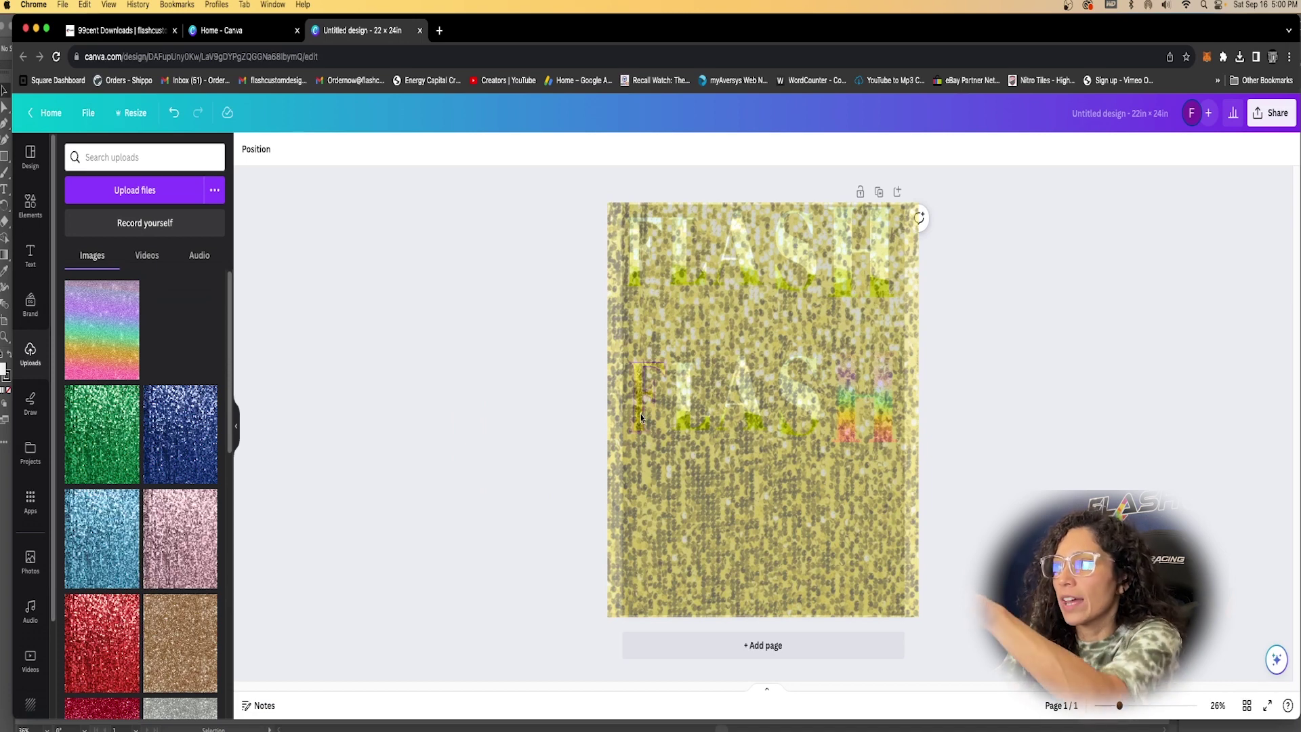
{"action": "left_click_drag", "start_coordinate": [641, 418], "coordinate": [641, 417]}
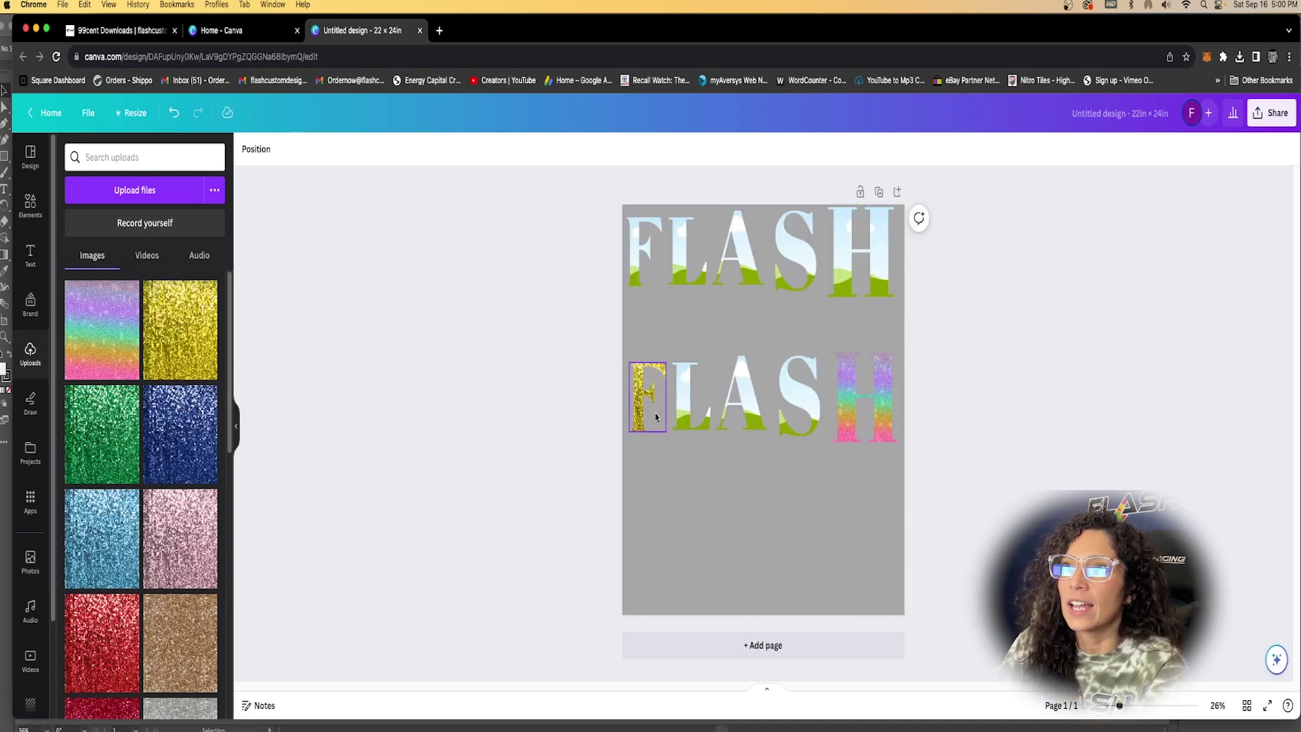
{"action": "left_click_drag", "start_coordinate": [198, 423], "coordinate": [685, 403]}
{"action": "scroll", "coordinate": [136, 475], "scroll_direction": "down", "scroll_amount": 10}
{"action": "scroll", "coordinate": [112, 572], "scroll_direction": "up", "scroll_amount": 7}
{"action": "left_click_drag", "start_coordinate": [110, 571], "coordinate": [741, 406]}
{"action": "scroll", "coordinate": [130, 523], "scroll_direction": "up", "scroll_amount": 5}
{"action": "scroll", "coordinate": [143, 576], "scroll_direction": "down", "scroll_amount": 15}
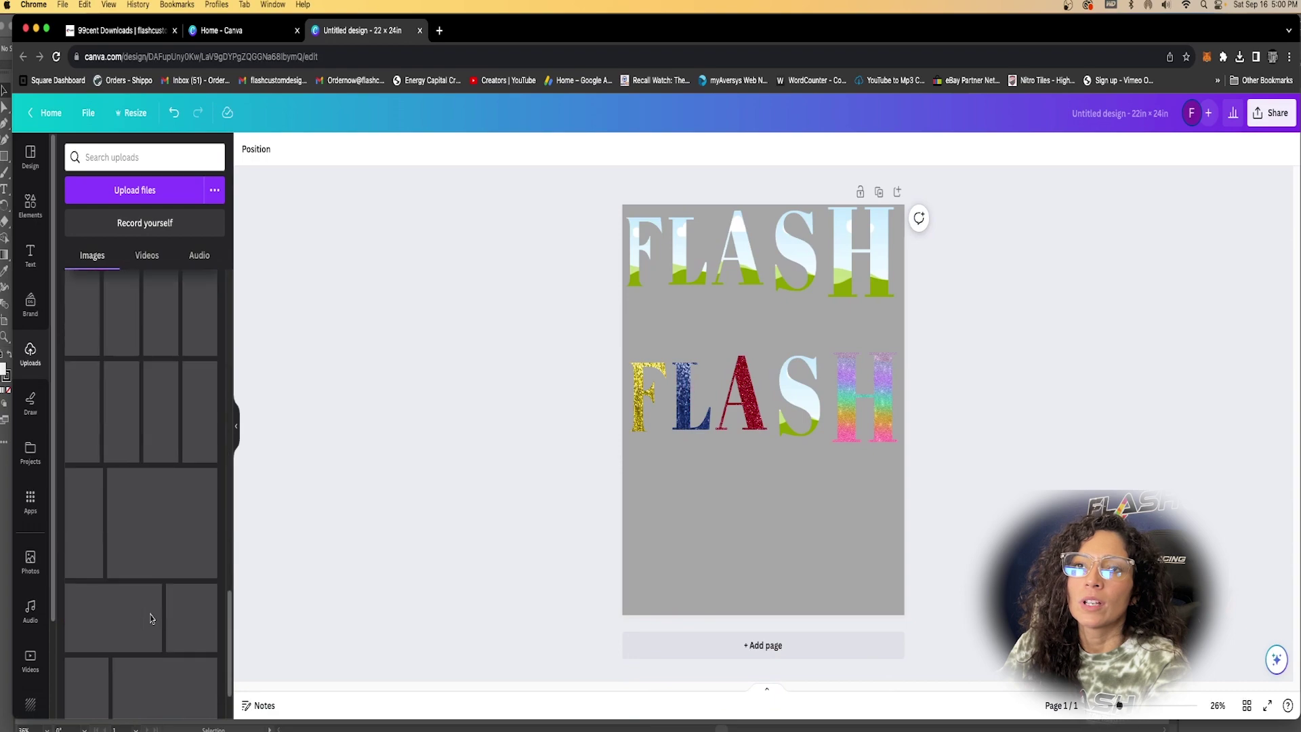
{"action": "scroll", "coordinate": [151, 618], "scroll_direction": "up", "scroll_amount": 15}
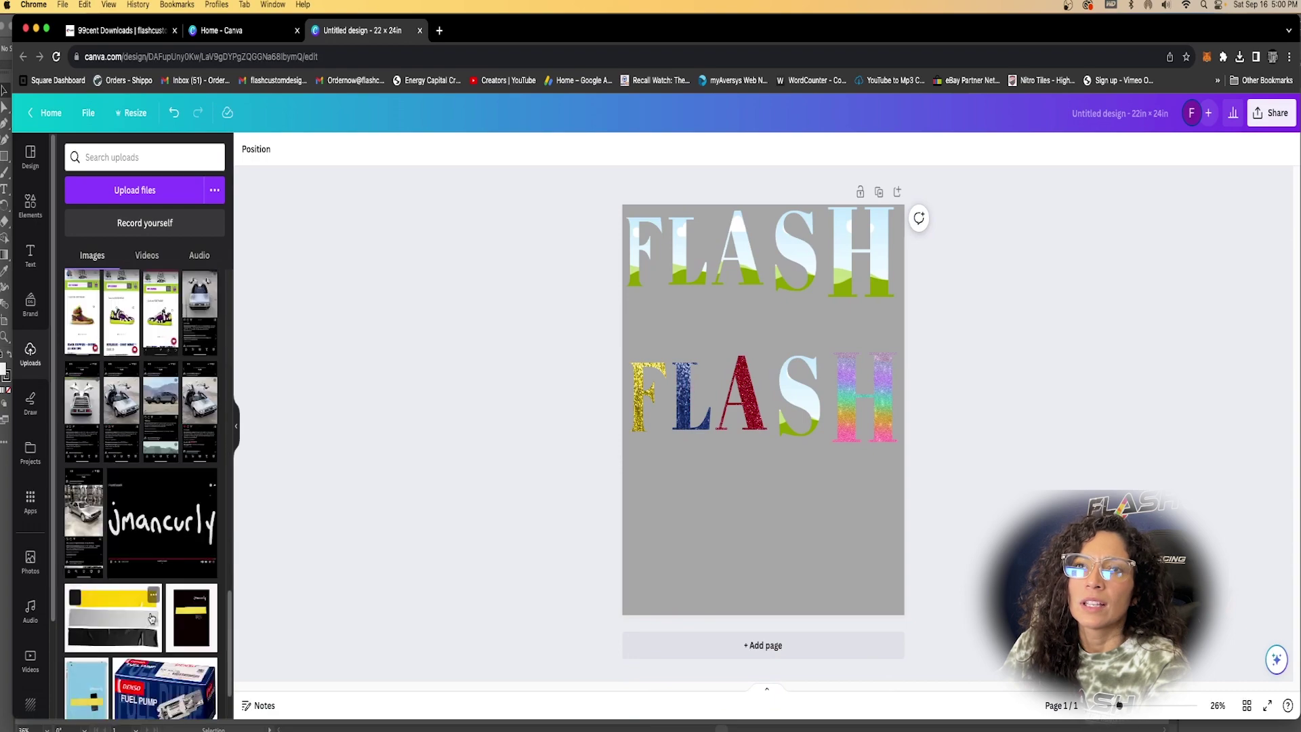
Upload the purple Sequin-50 image and fill the second row's S with it.
{"action": "left_click", "coordinate": [140, 193]}
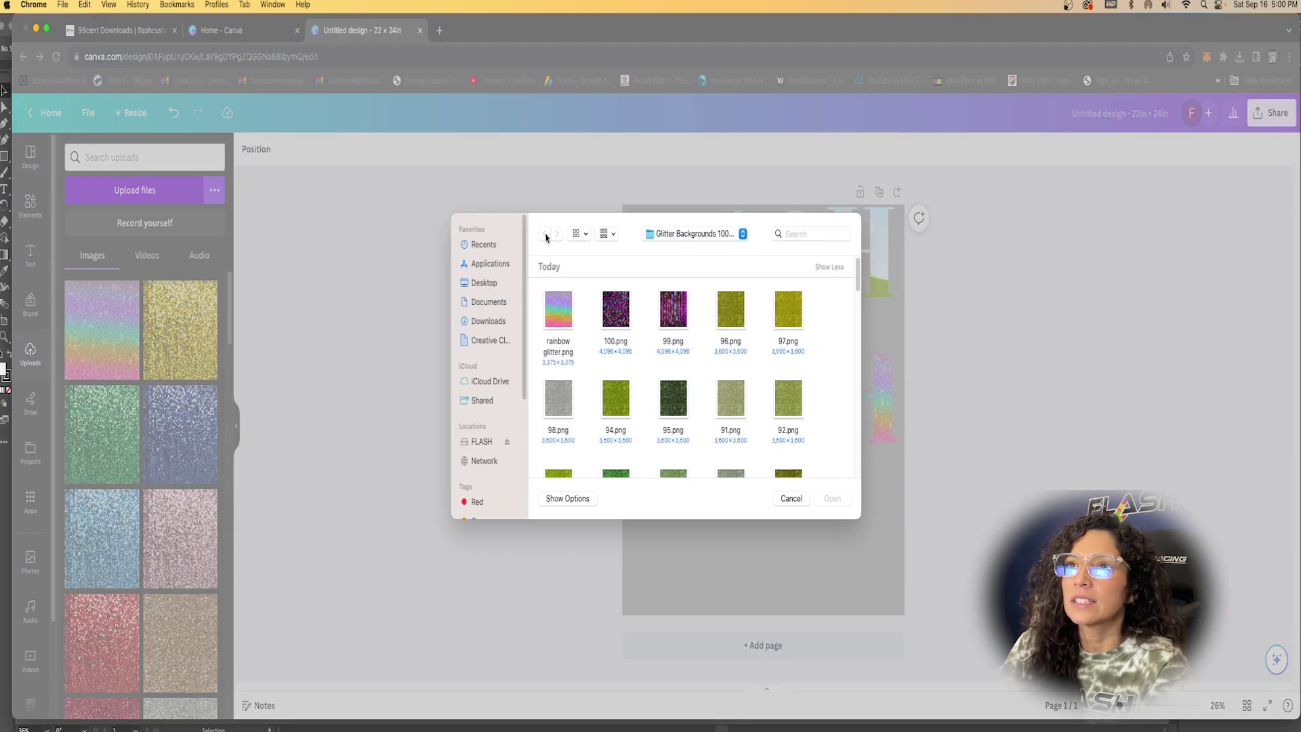
{"action": "left_click", "coordinate": [489, 322]}
{"action": "double_click", "coordinate": [559, 330]}
{"action": "double_click", "coordinate": [559, 313]}
{"action": "scroll", "coordinate": [661, 460], "scroll_direction": "down", "scroll_amount": 3}
{"action": "scroll", "coordinate": [662, 460], "scroll_direction": "down", "scroll_amount": 5}
{"action": "left_click", "coordinate": [552, 373]}
{"action": "left_click", "coordinate": [830, 498]}
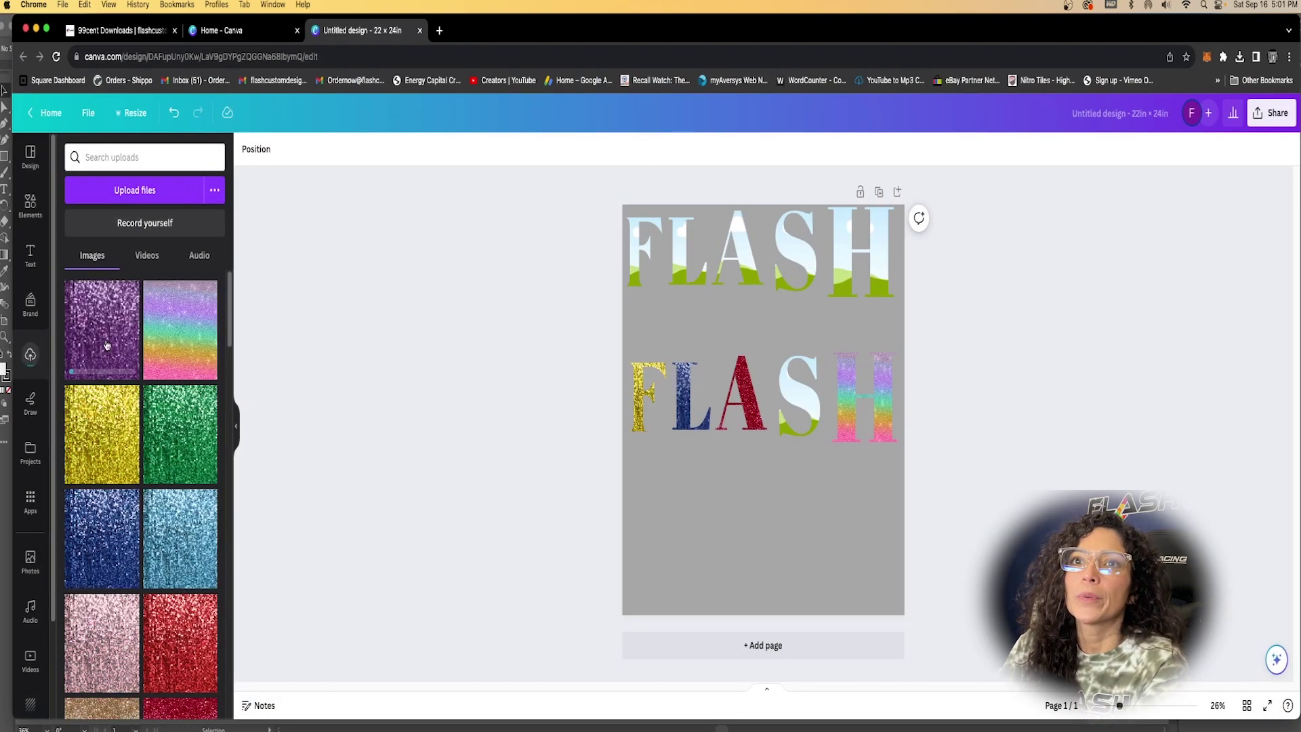
{"action": "left_click_drag", "start_coordinate": [107, 337], "coordinate": [799, 397]}
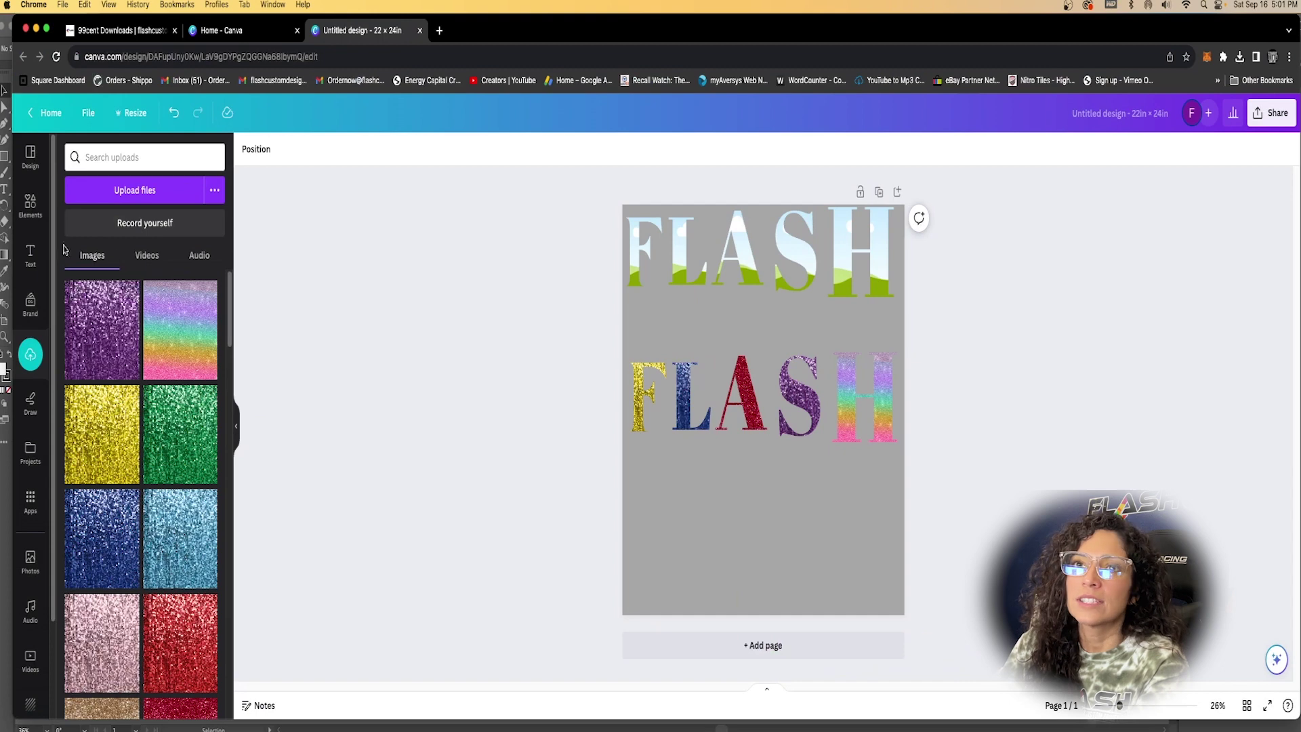
Upload a green glitter image and fill the top row's H with it.
{"action": "left_click", "coordinate": [120, 198]}
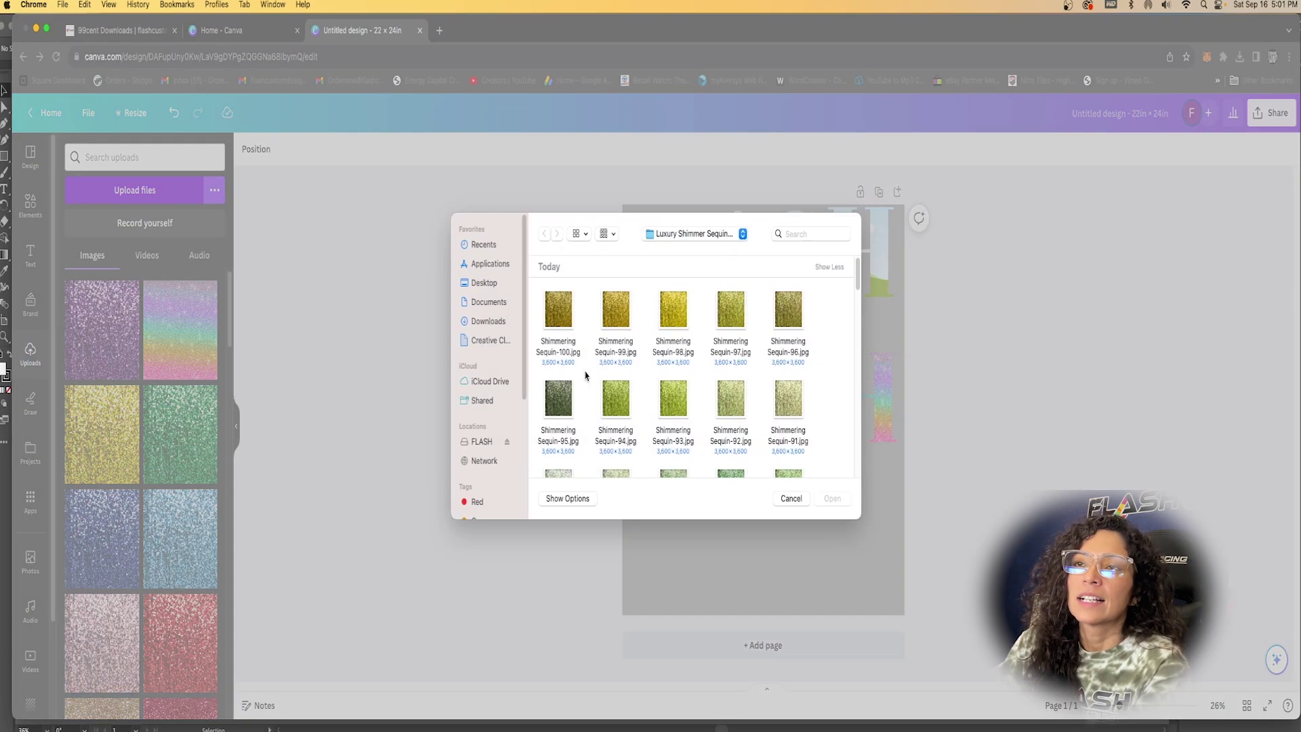
{"action": "left_click", "coordinate": [494, 321]}
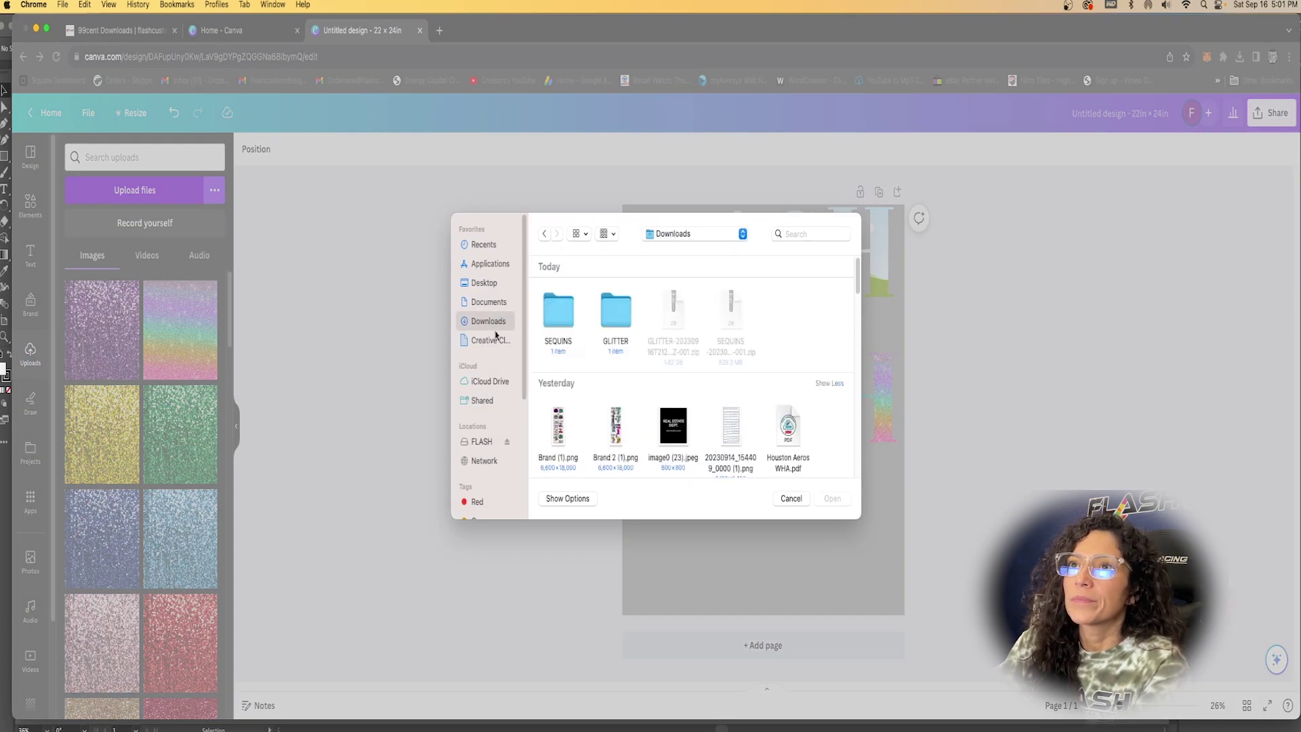
{"action": "double_click", "coordinate": [615, 311]}
{"action": "double_click", "coordinate": [558, 311]}
{"action": "scroll", "coordinate": [691, 444], "scroll_direction": "down", "scroll_amount": 3}
{"action": "double_click", "coordinate": [679, 464]}
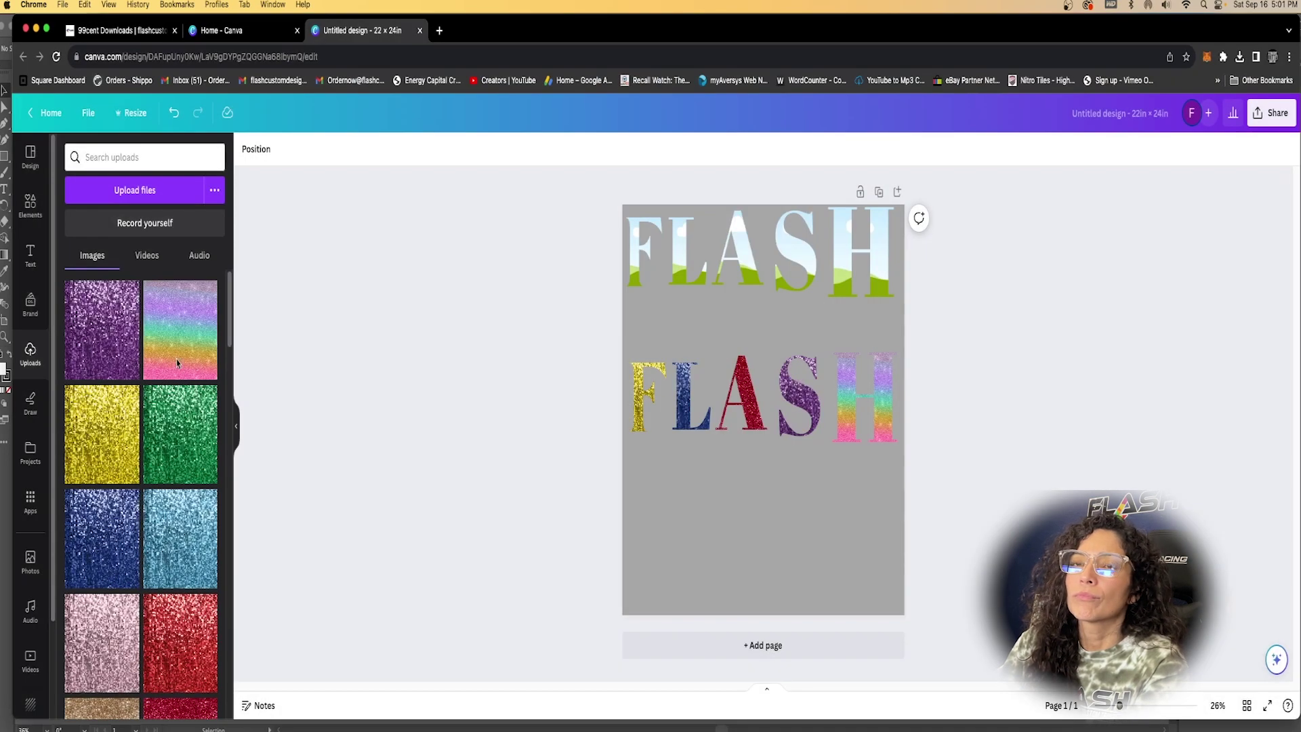
{"action": "left_click_drag", "start_coordinate": [393, 404], "coordinate": [851, 298]}
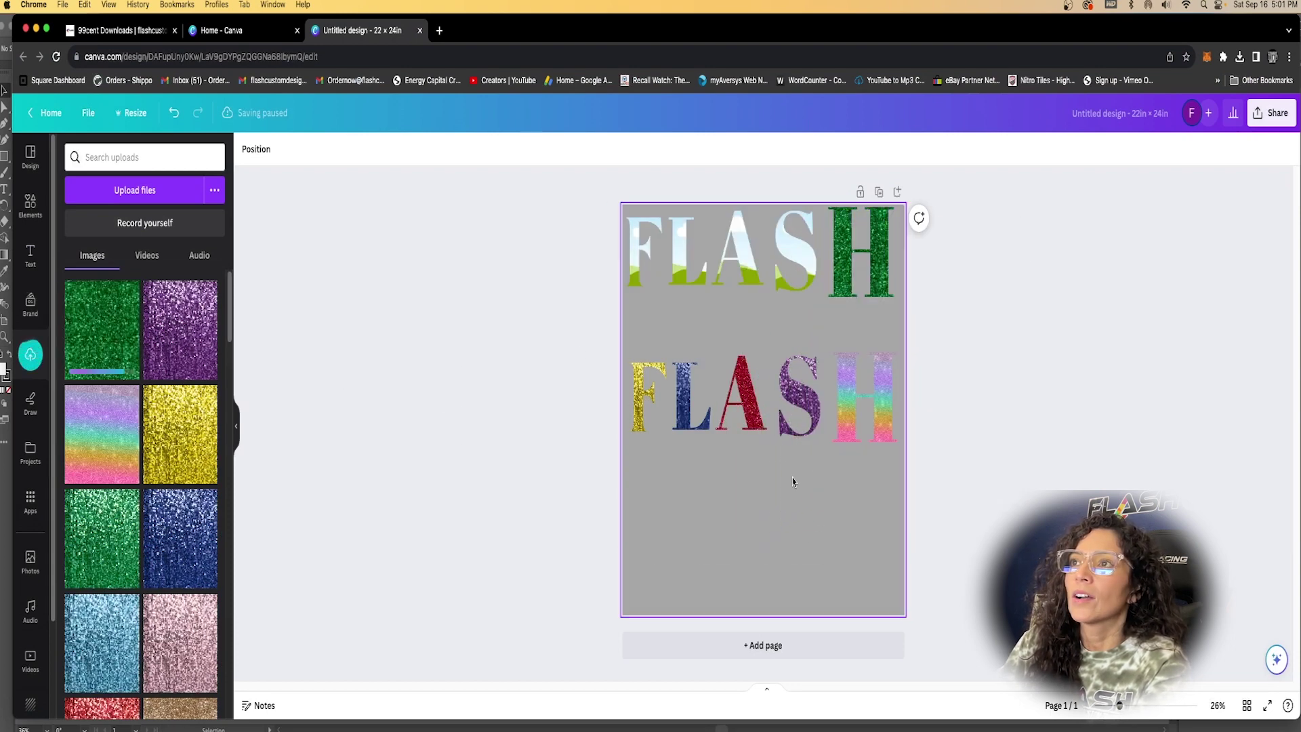
Upload the magenta glitter 99.png and fill the top row's S with it.
{"action": "scroll", "coordinate": [193, 528], "scroll_direction": "down", "scroll_amount": 6}
{"action": "scroll", "coordinate": [186, 546], "scroll_direction": "down", "scroll_amount": 15}
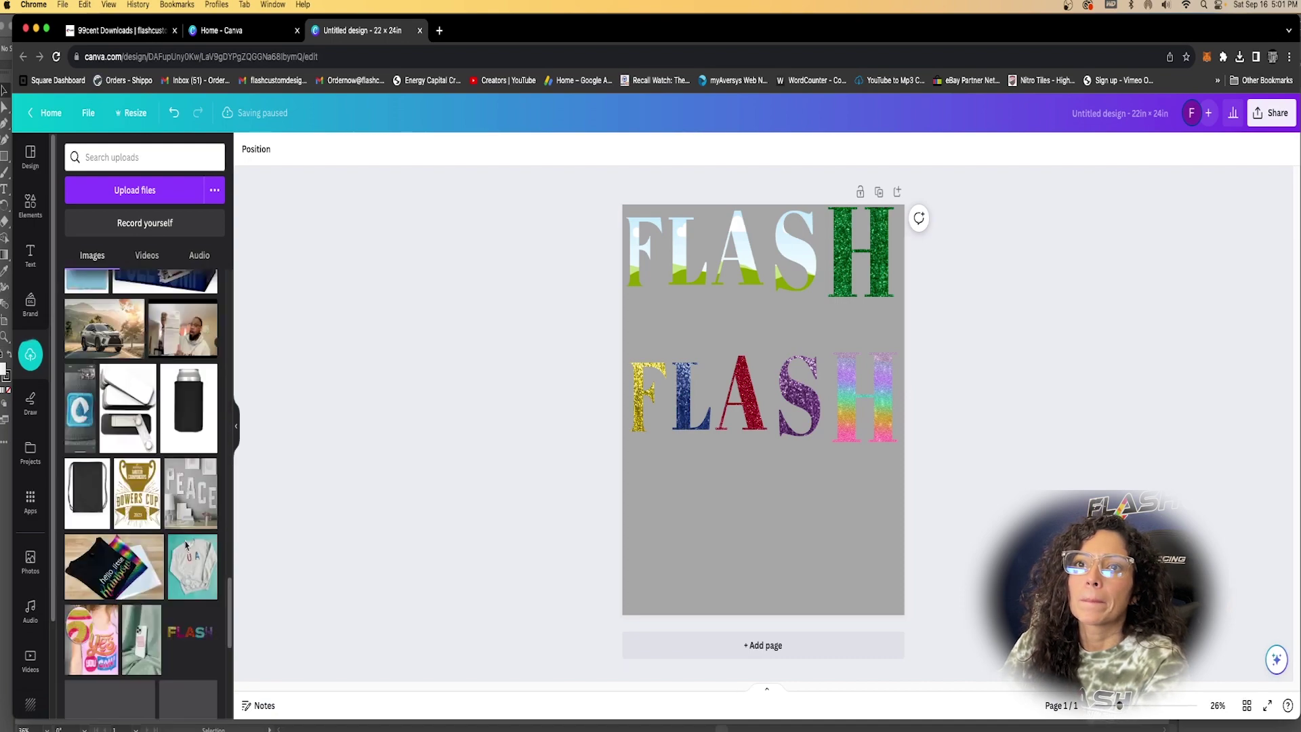
{"action": "scroll", "coordinate": [186, 545], "scroll_direction": "up", "scroll_amount": 20}
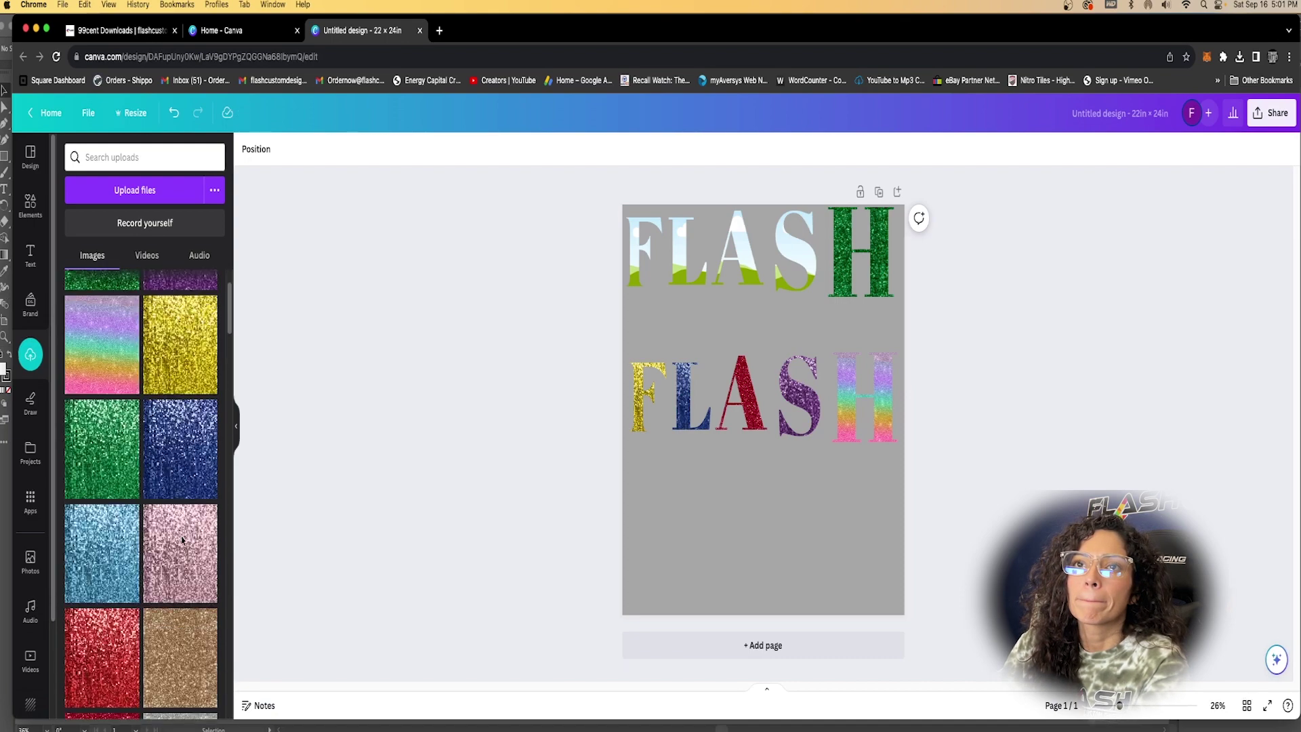
{"action": "left_click", "coordinate": [193, 194]}
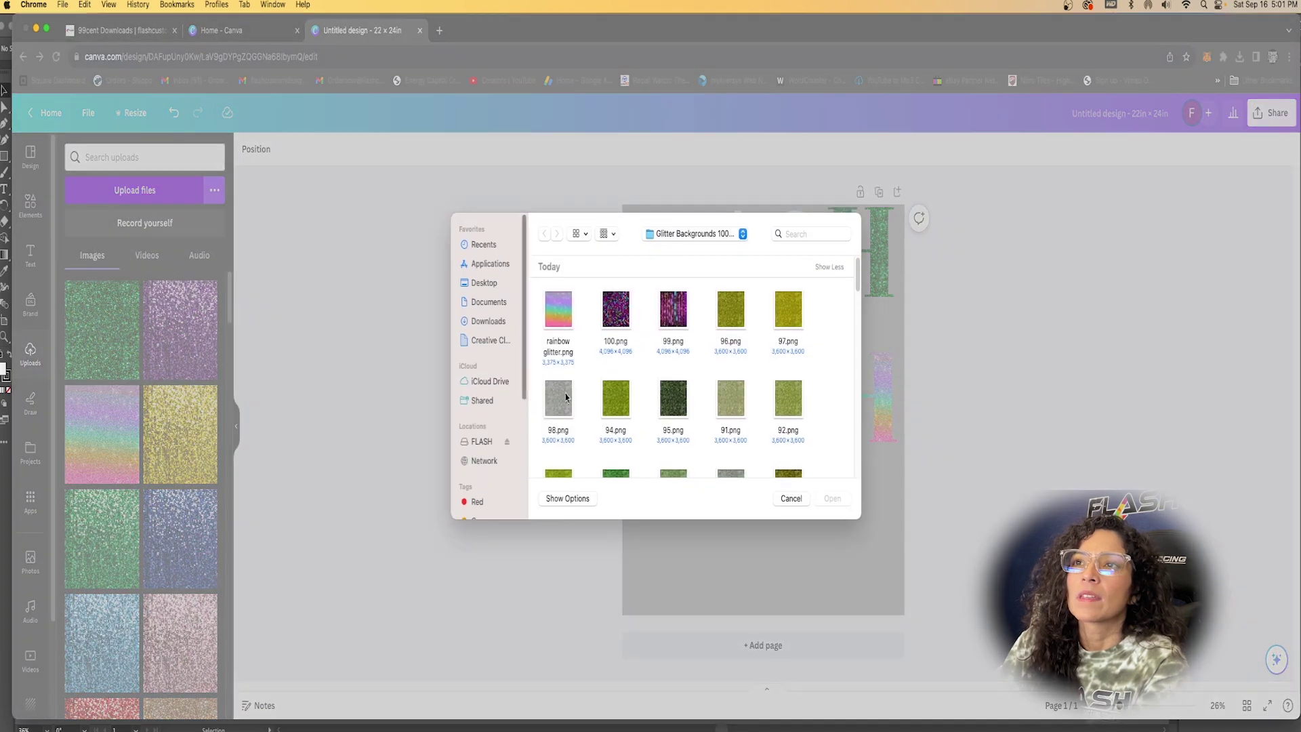
{"action": "scroll", "coordinate": [677, 413], "scroll_direction": "down", "scroll_amount": 2}
{"action": "scroll", "coordinate": [689, 422], "scroll_direction": "up", "scroll_amount": 2}
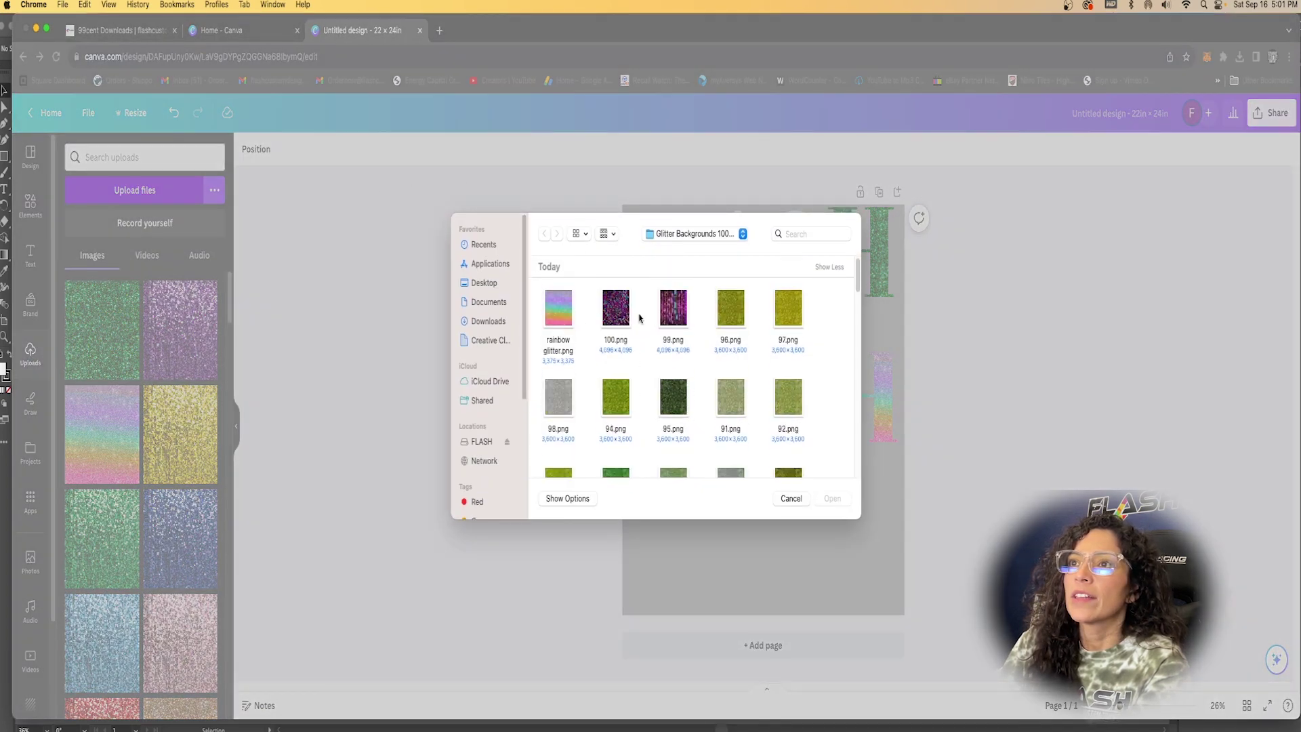
{"action": "double_click", "coordinate": [675, 316]}
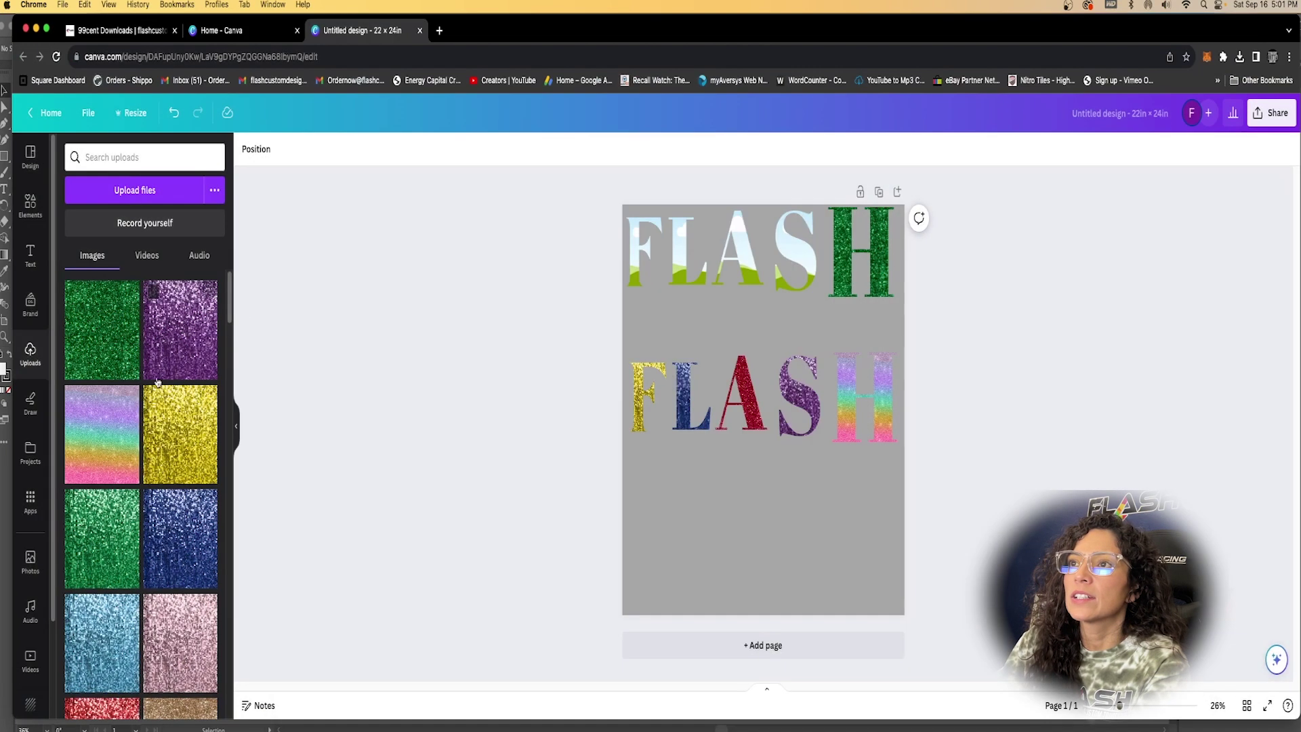
{"action": "left_click_drag", "start_coordinate": [102, 339], "coordinate": [797, 270]}
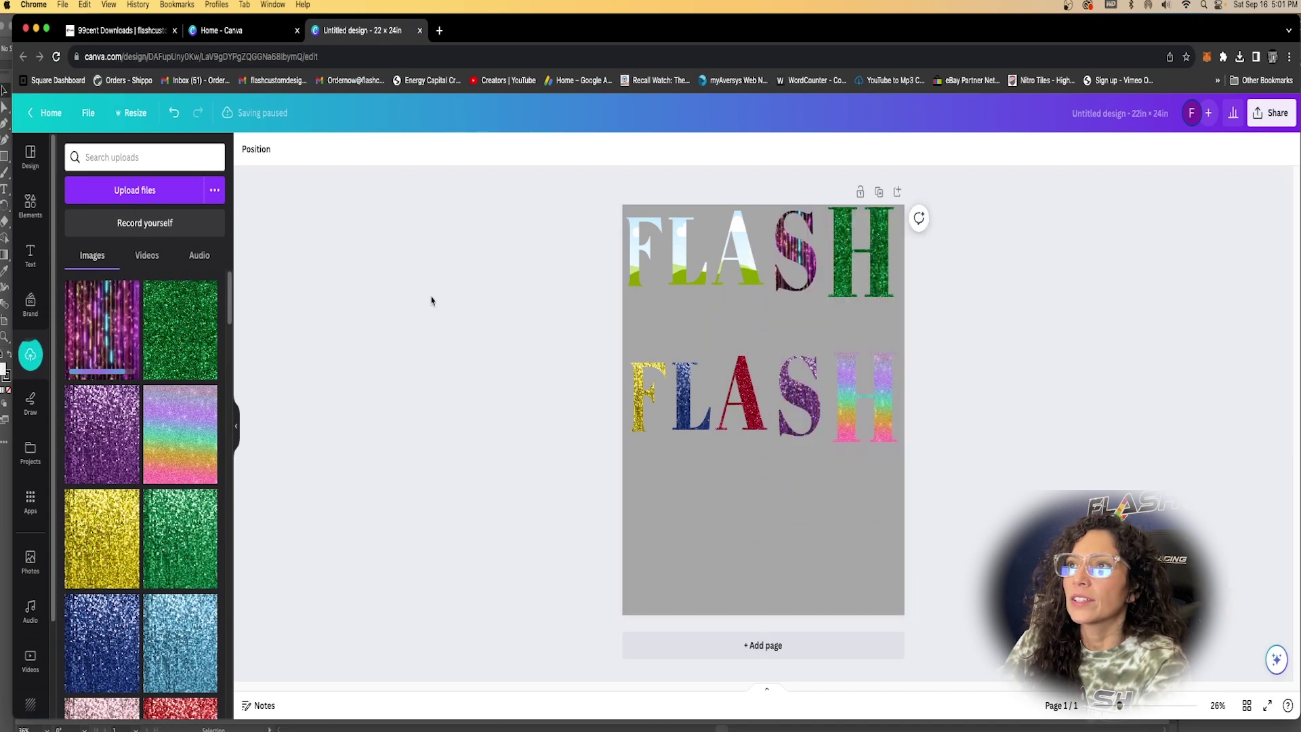
Upload 71.png, then fill the top row's A teal, L purple and F blue-silver.
{"action": "left_click", "coordinate": [113, 196]}
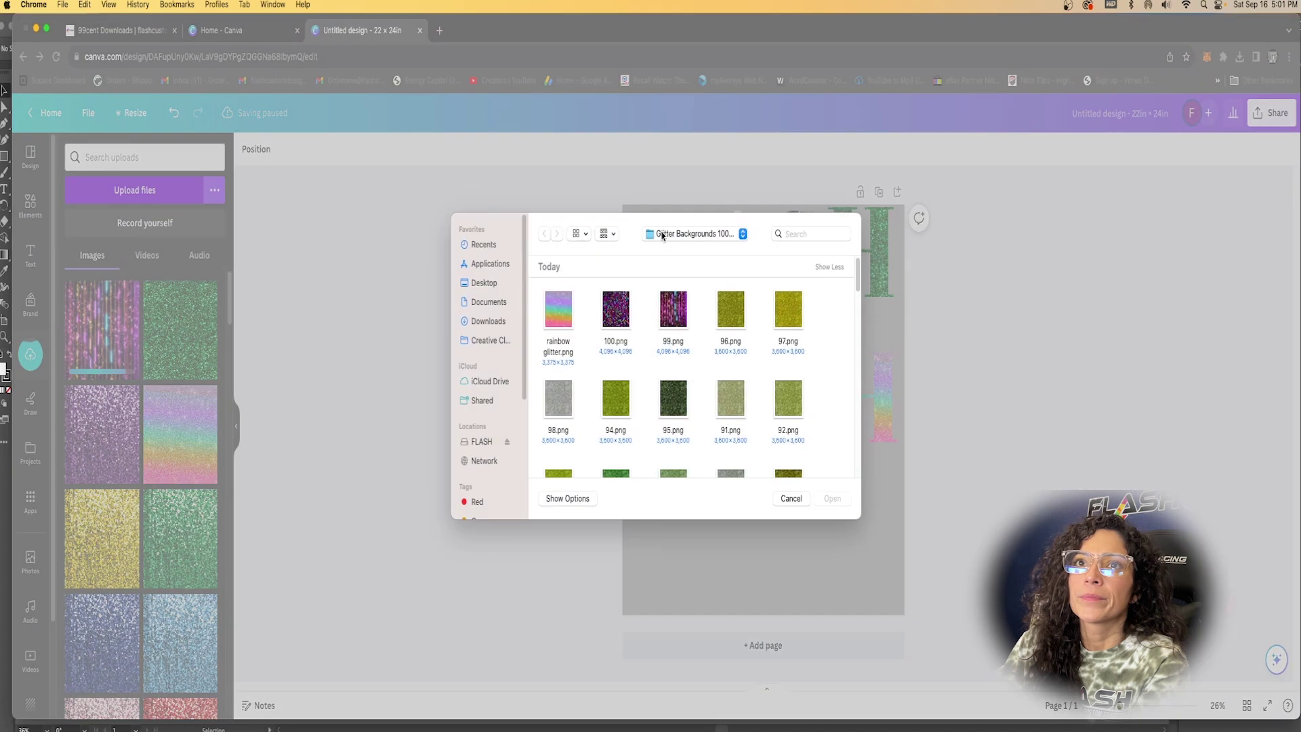
{"action": "left_click", "coordinate": [488, 322]}
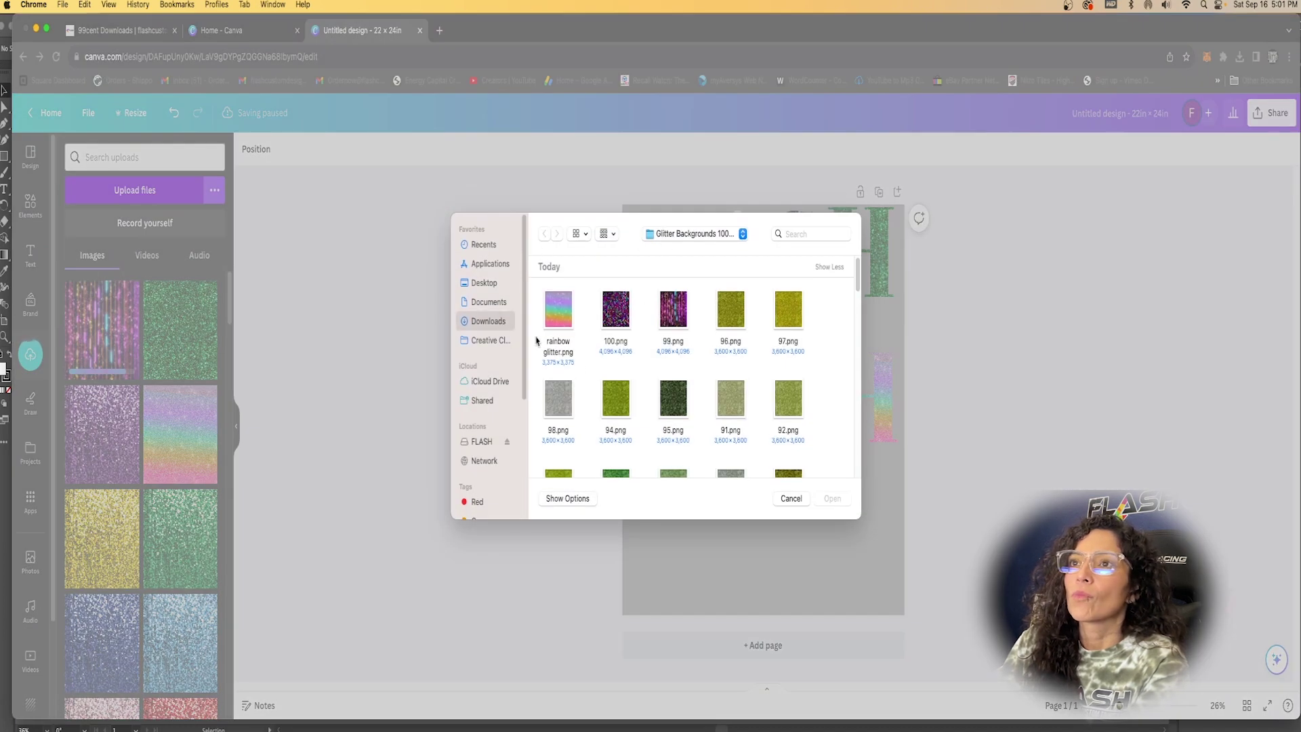
{"action": "left_click", "coordinate": [622, 315]}
{"action": "double_click", "coordinate": [622, 316]}
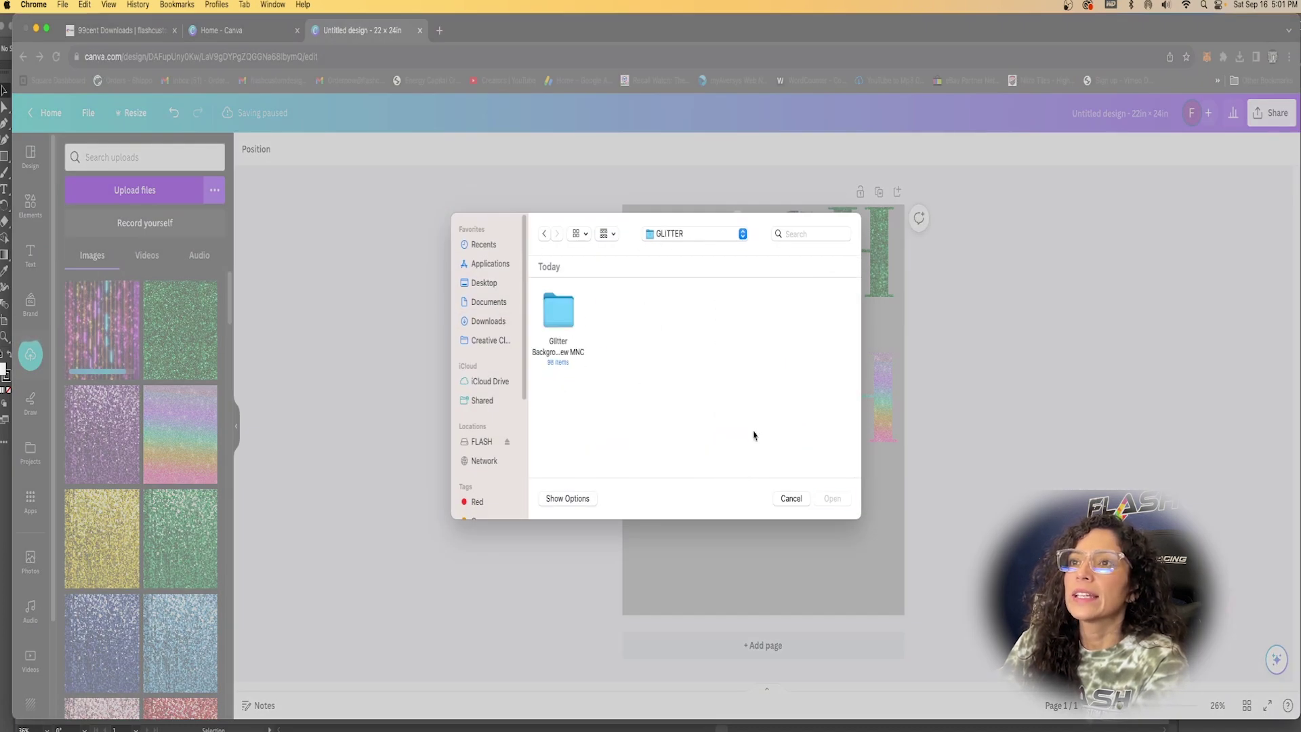
{"action": "double_click", "coordinate": [563, 327]}
{"action": "scroll", "coordinate": [708, 427], "scroll_direction": "down", "scroll_amount": 6}
{"action": "left_click", "coordinate": [788, 312]}
{"action": "left_click", "coordinate": [817, 499]}
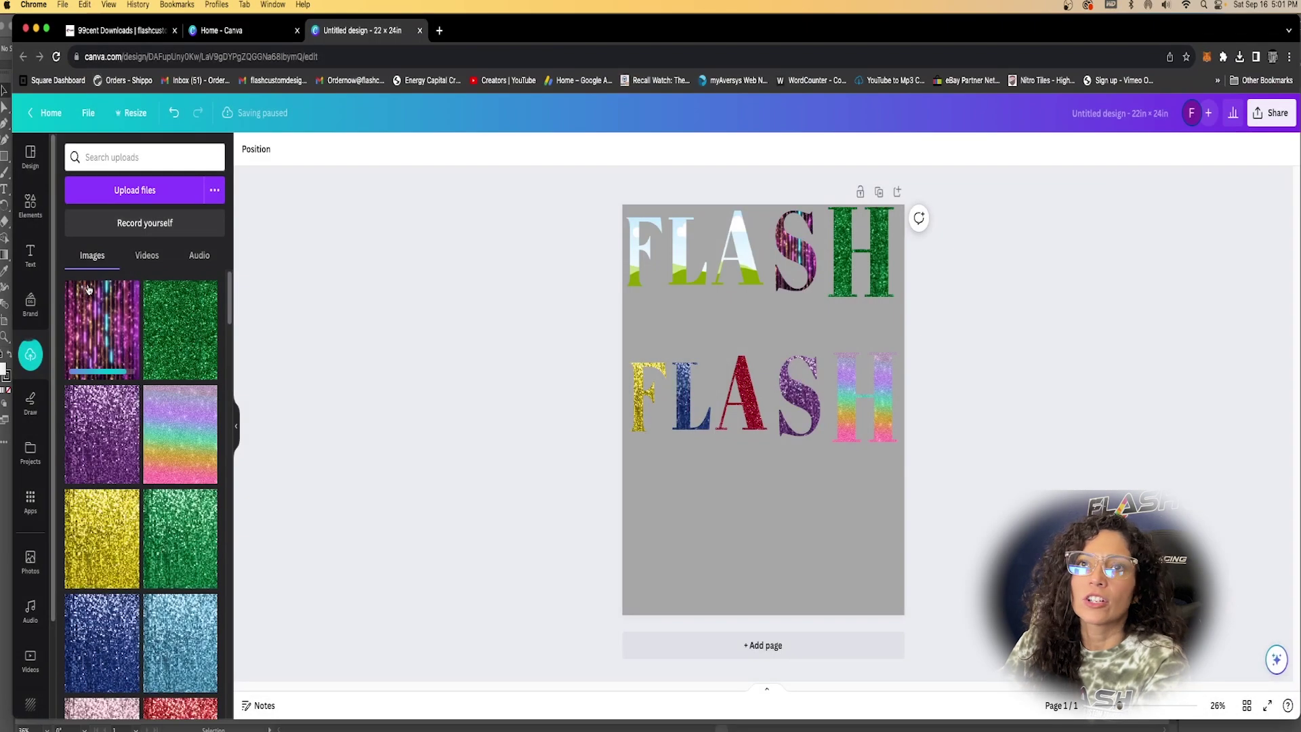
{"action": "left_click_drag", "start_coordinate": [102, 329], "coordinate": [732, 254]}
{"action": "left_click_drag", "start_coordinate": [180, 434], "coordinate": [688, 261]}
{"action": "left_click_drag", "start_coordinate": [180, 643], "coordinate": [635, 267]}
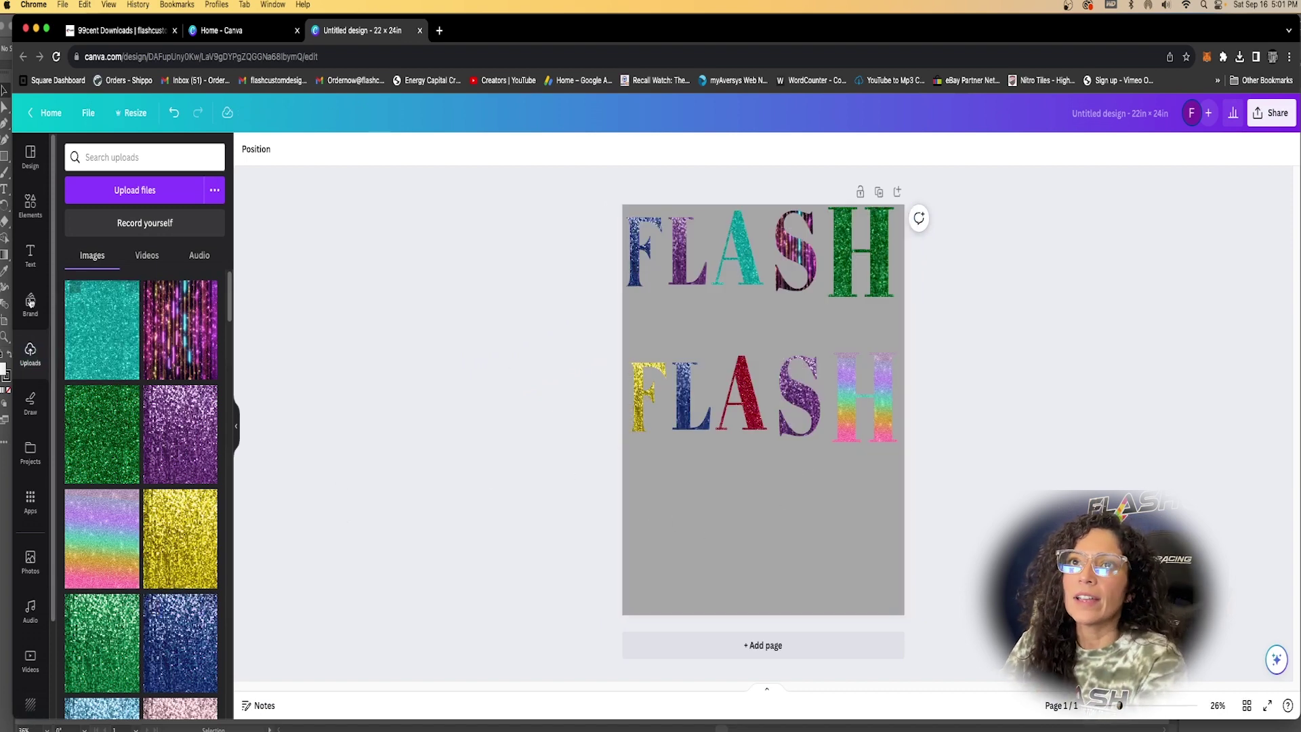
Search Elements for 'frames numbers'.
{"action": "left_click", "coordinate": [30, 205]}
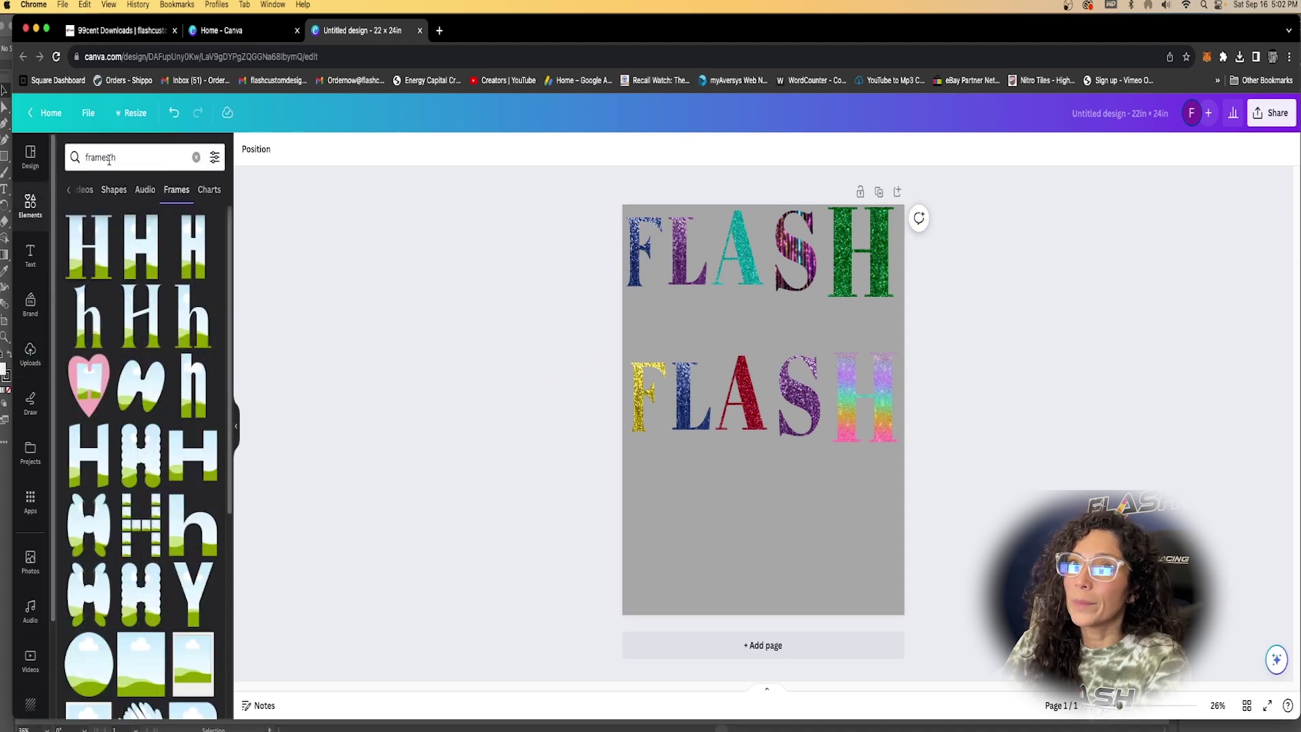
{"action": "left_click", "coordinate": [109, 158]}
{"action": "key", "text": "BackSpace"}
{"action": "type", "text": "s num"}
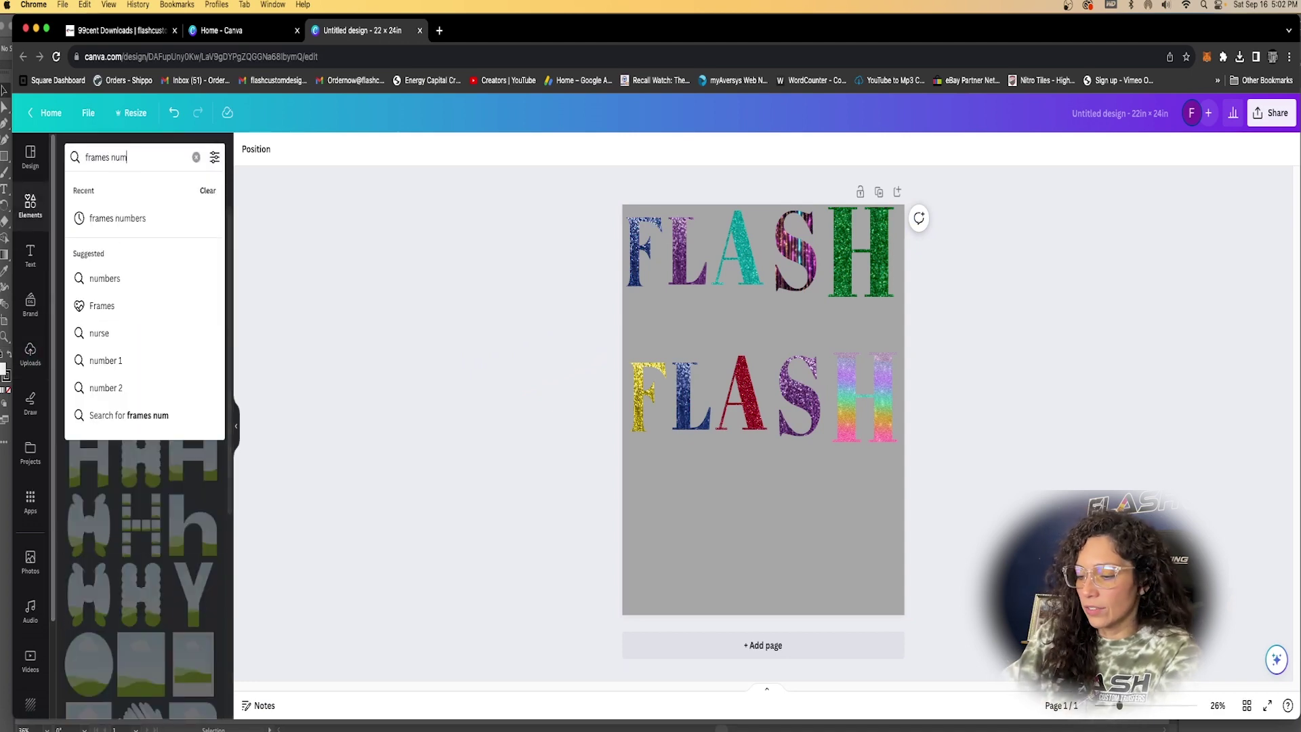
{"action": "type", "text": "bers"}
{"action": "key", "text": "Return"}
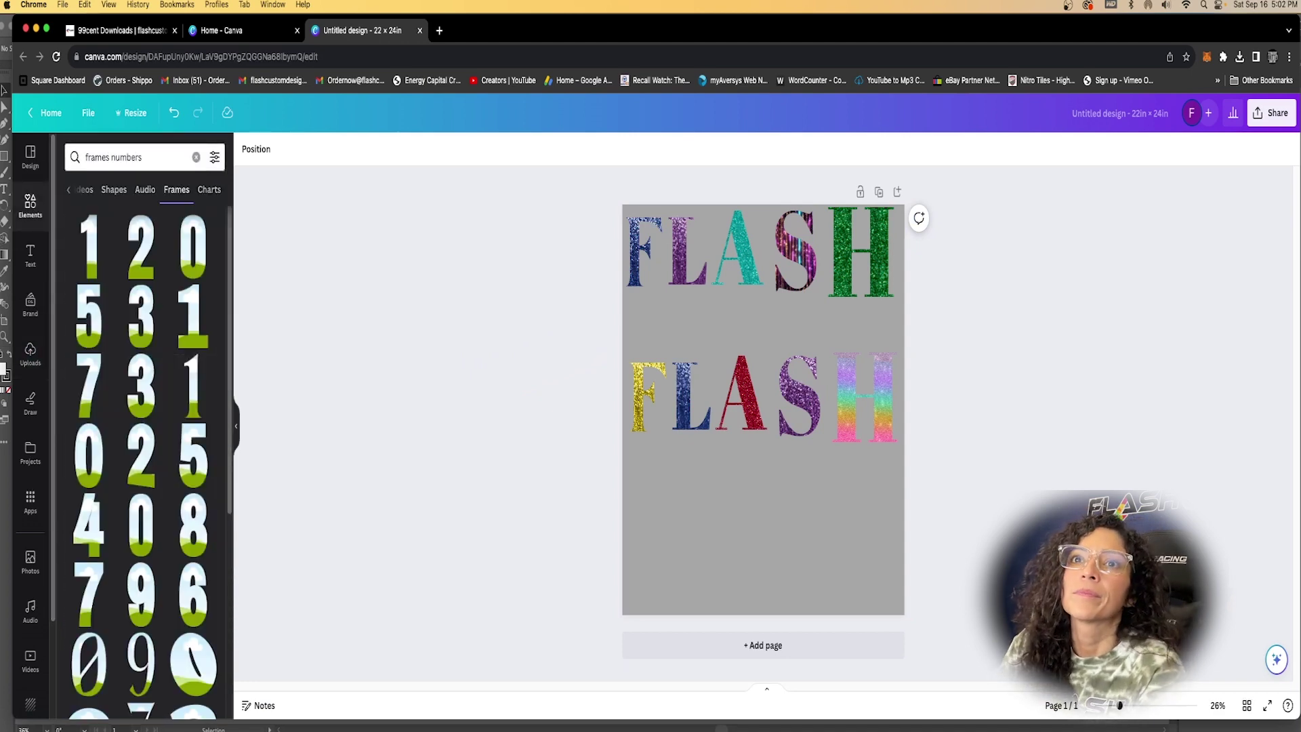
{"action": "scroll", "coordinate": [30, 420], "scroll_direction": "down", "scroll_amount": 3}
Add a 0 number frame, shrink it and move it below the second FLASH row.
{"action": "left_click", "coordinate": [95, 463]}
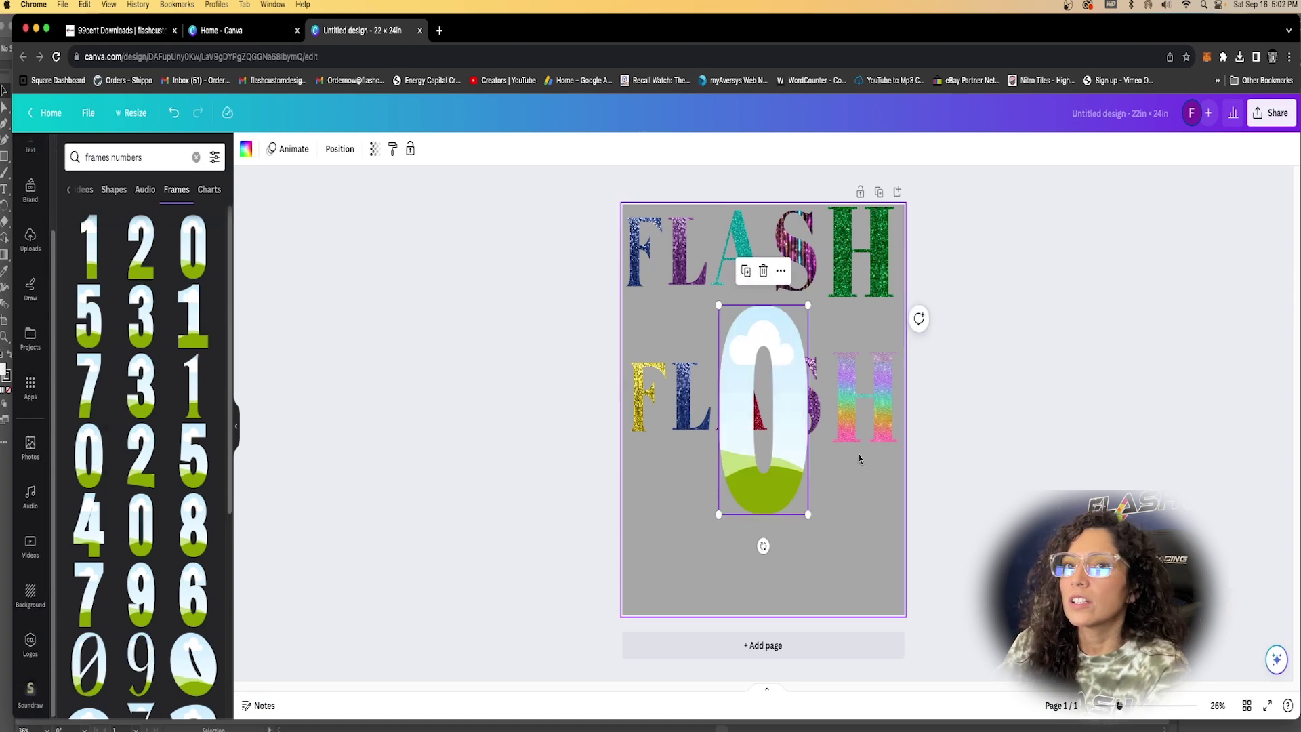
{"action": "left_click_drag", "start_coordinate": [761, 392], "coordinate": [746, 479]}
{"action": "left_click_drag", "start_coordinate": [790, 378], "coordinate": [725, 478]}
{"action": "left_click_drag", "start_coordinate": [704, 542], "coordinate": [688, 545]}
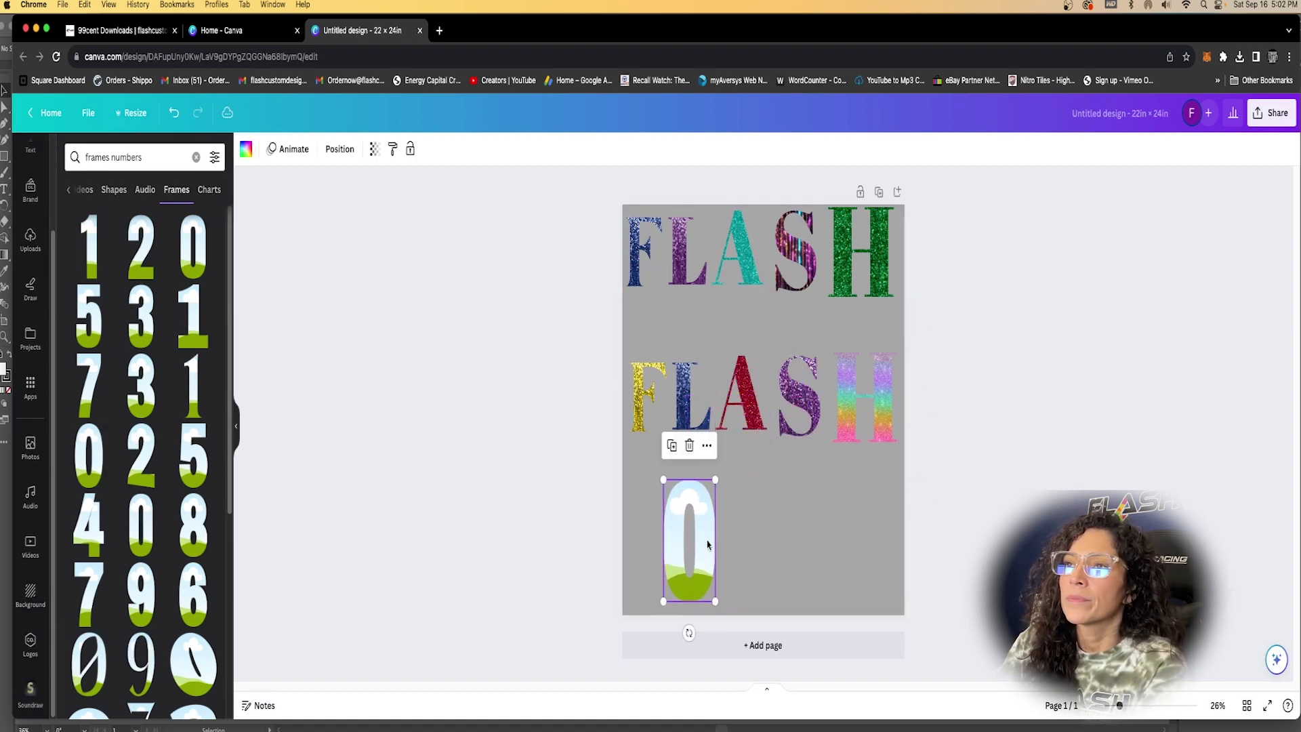
Add 2 and 4 number frames, matching their sizes side by side below the second FLASH.
{"action": "left_click", "coordinate": [131, 454]}
{"action": "left_click", "coordinate": [276, 508]}
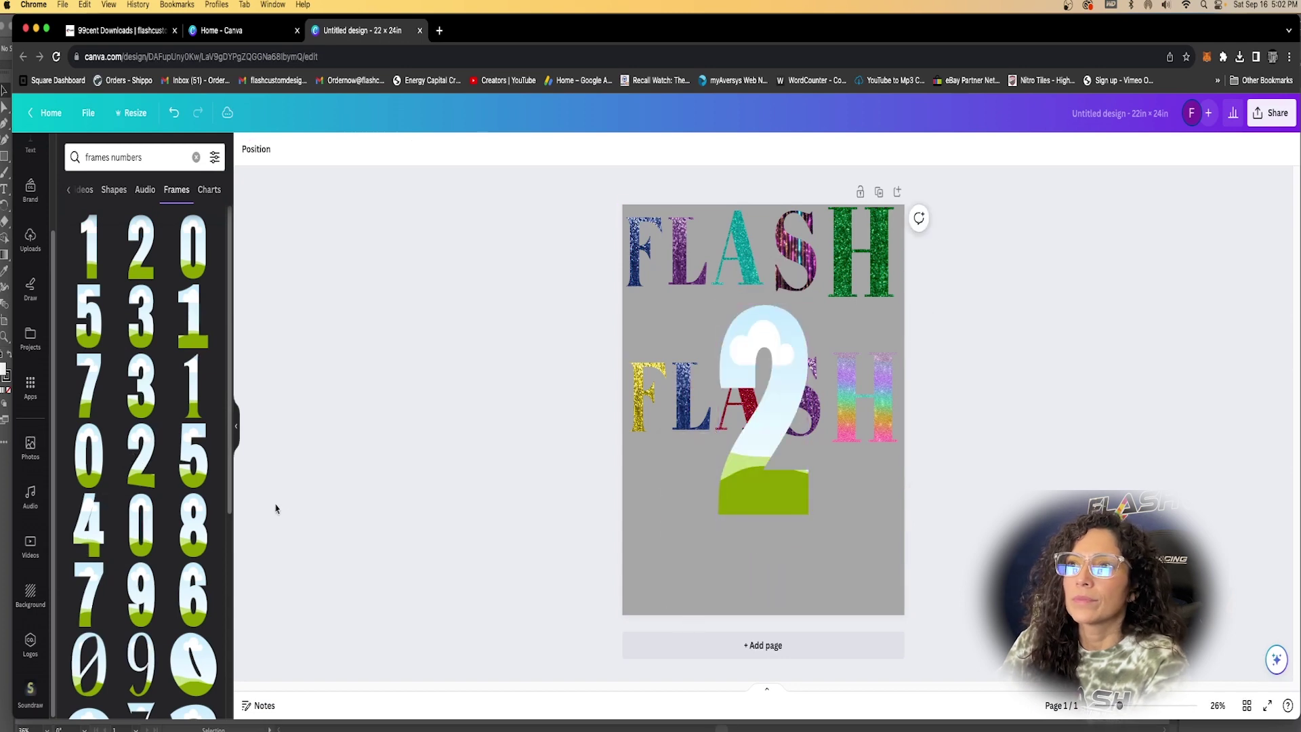
{"action": "left_click", "coordinate": [86, 528]}
{"action": "left_click_drag", "start_coordinate": [873, 299], "coordinate": [851, 456]}
{"action": "left_click_drag", "start_coordinate": [807, 320], "coordinate": [712, 479]}
{"action": "left_click_drag", "start_coordinate": [691, 543], "coordinate": [718, 535]}
{"action": "left_click_drag", "start_coordinate": [742, 464], "coordinate": [757, 456]}
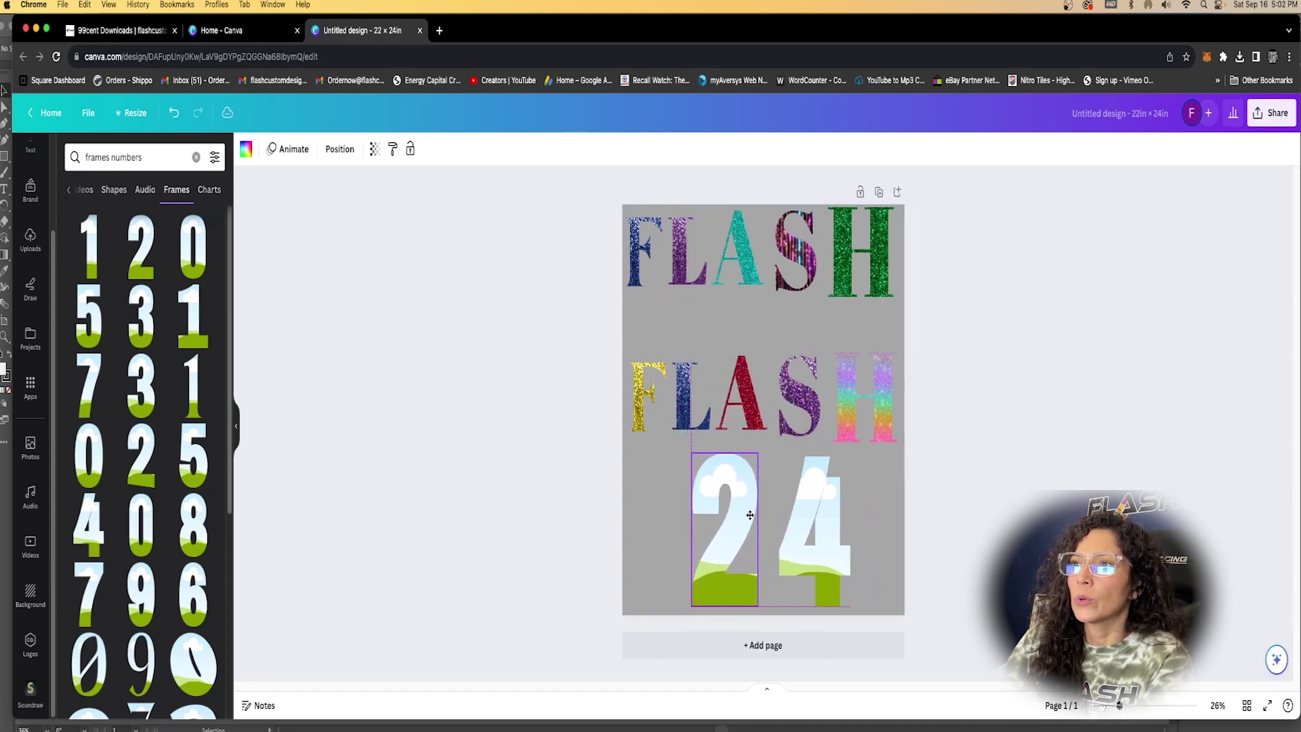
Fill the 2 frame with gold glitter and the 4 with blue glitter, nudging the 4 into place.
{"action": "left_click", "coordinate": [30, 240]}
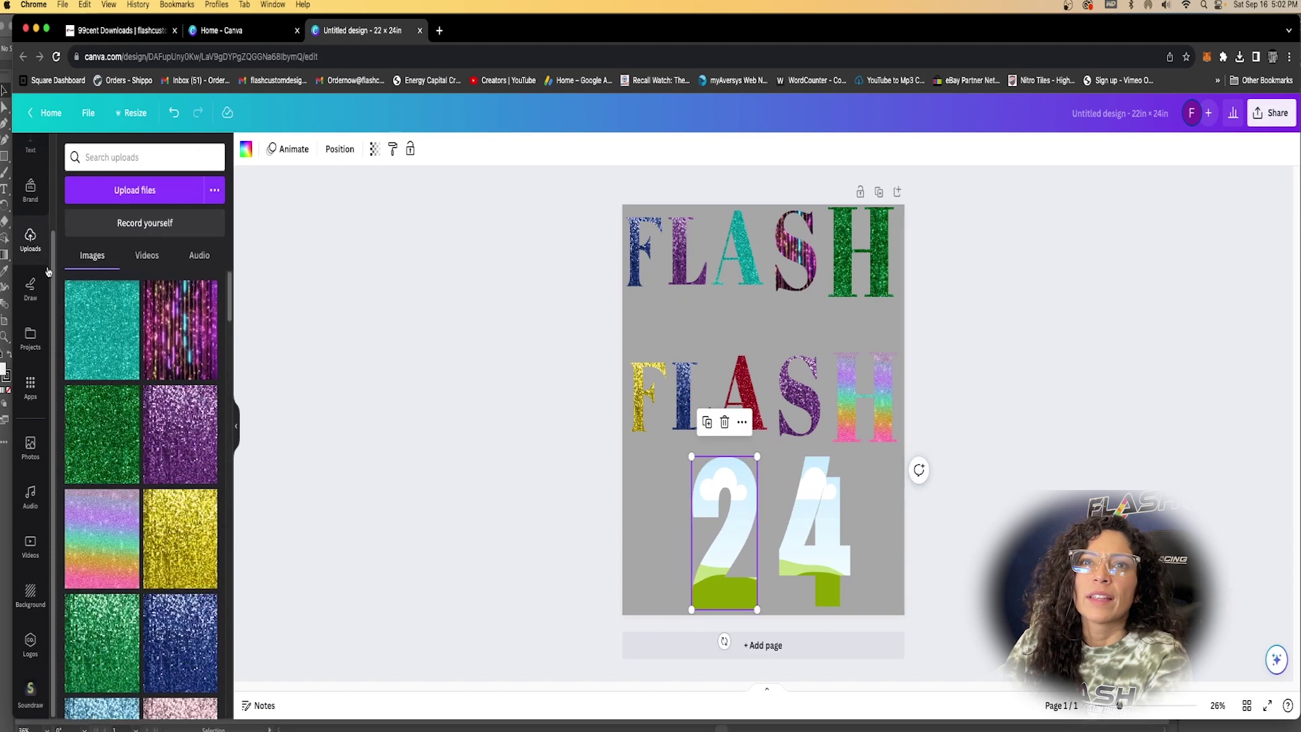
{"action": "scroll", "coordinate": [175, 369], "scroll_direction": "down", "scroll_amount": 3}
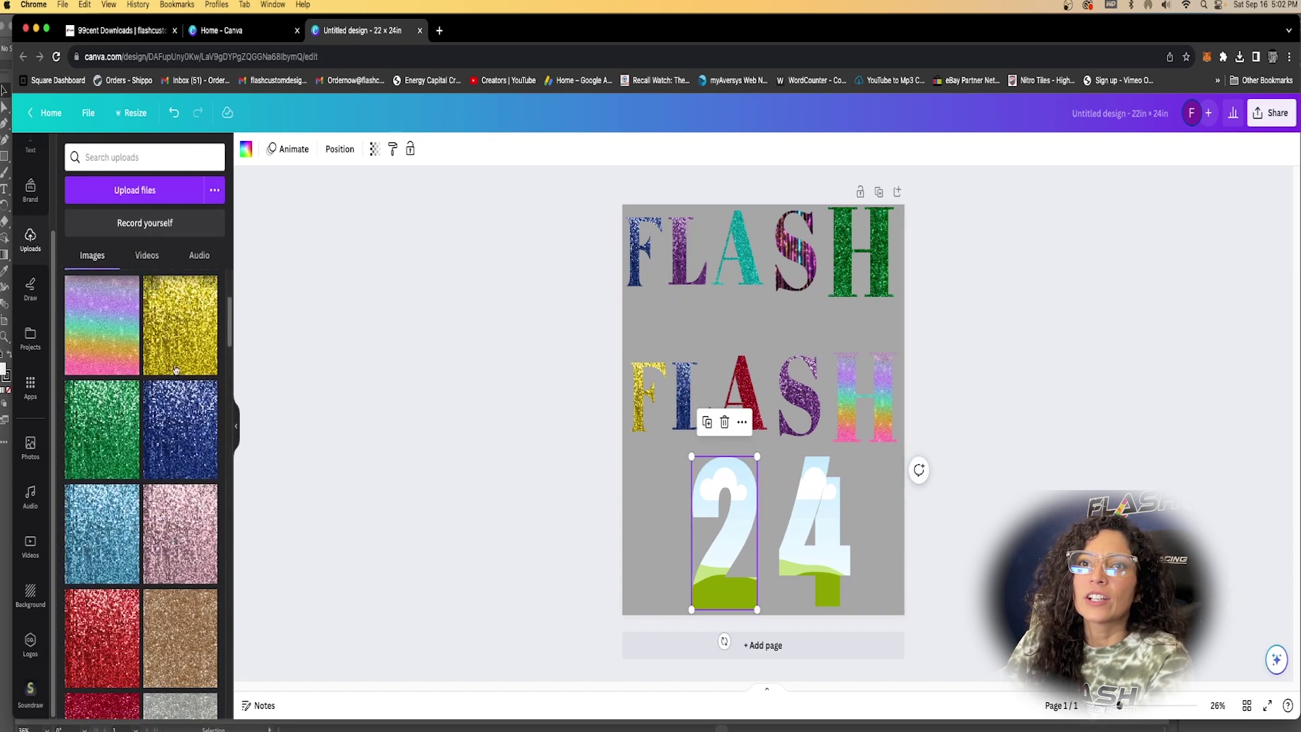
{"action": "left_click_drag", "start_coordinate": [180, 325], "coordinate": [724, 532]}
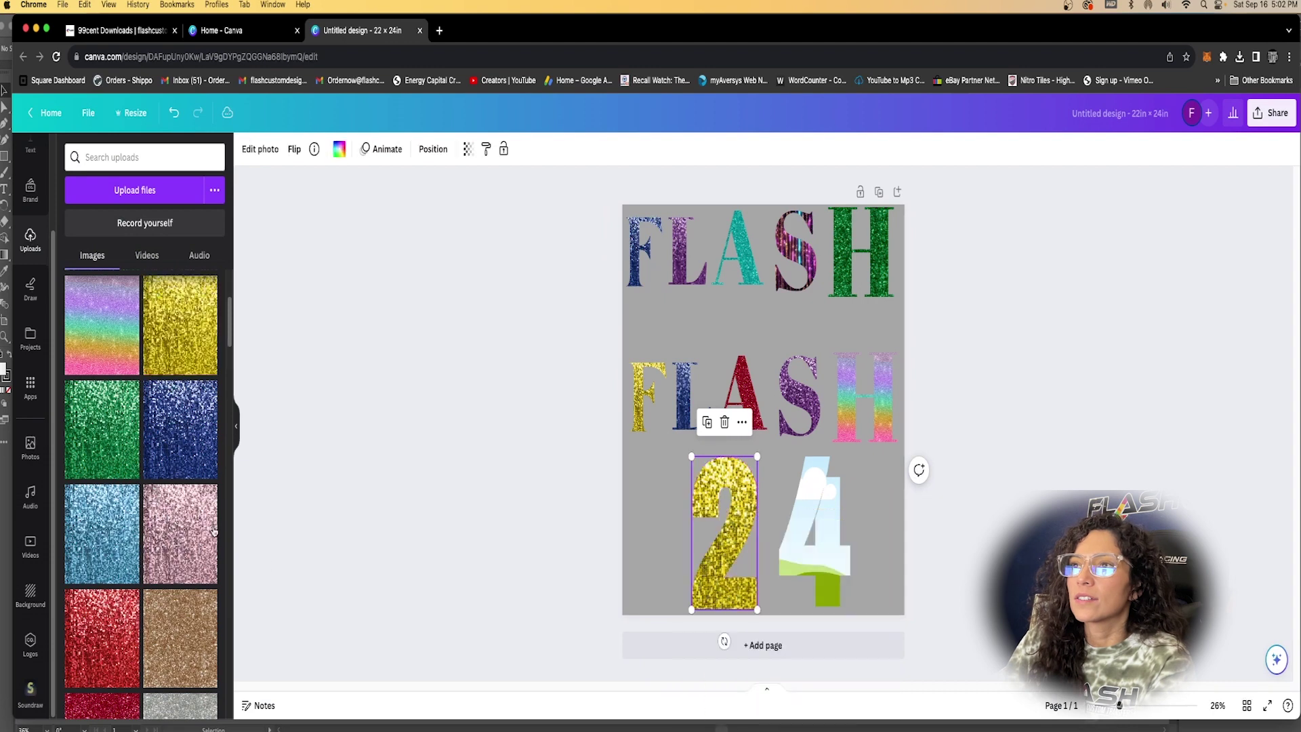
{"action": "left_click_drag", "start_coordinate": [188, 399], "coordinate": [863, 551]}
{"action": "left_click", "coordinate": [862, 550]}
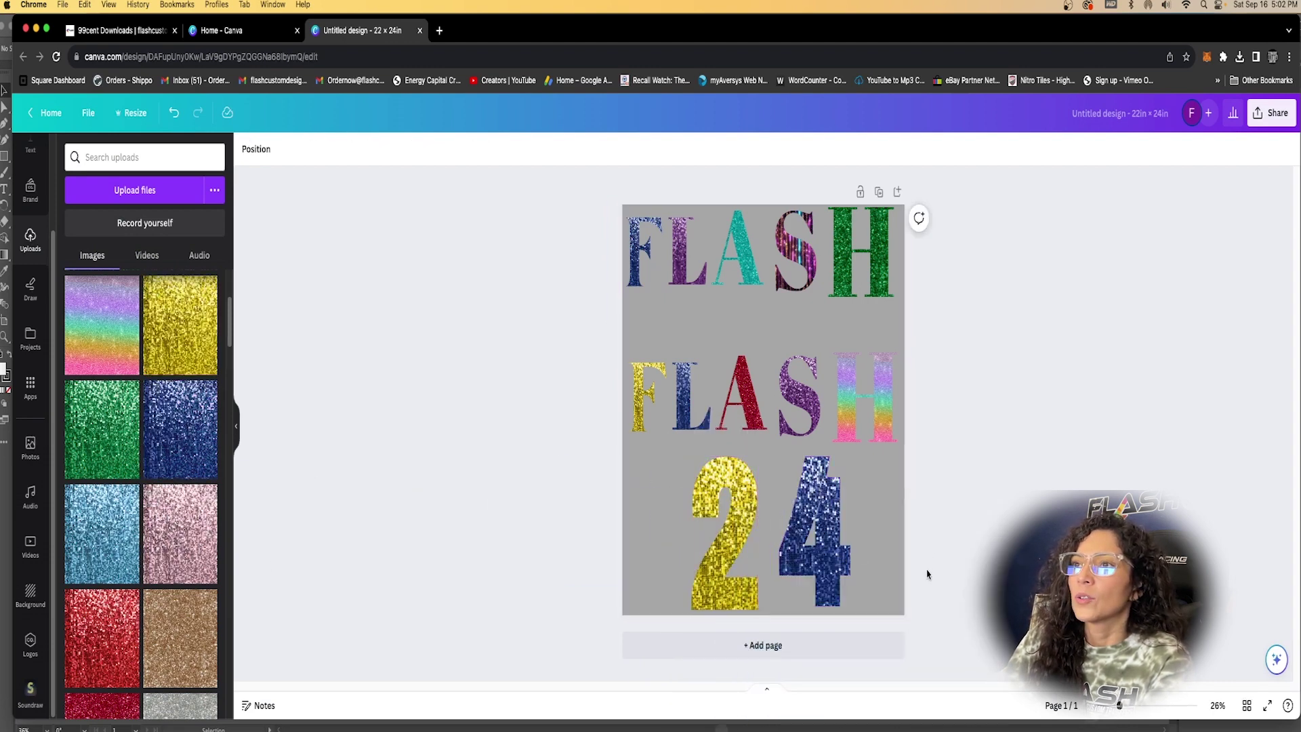
{"action": "left_click_drag", "start_coordinate": [817, 561], "coordinate": [805, 565]}
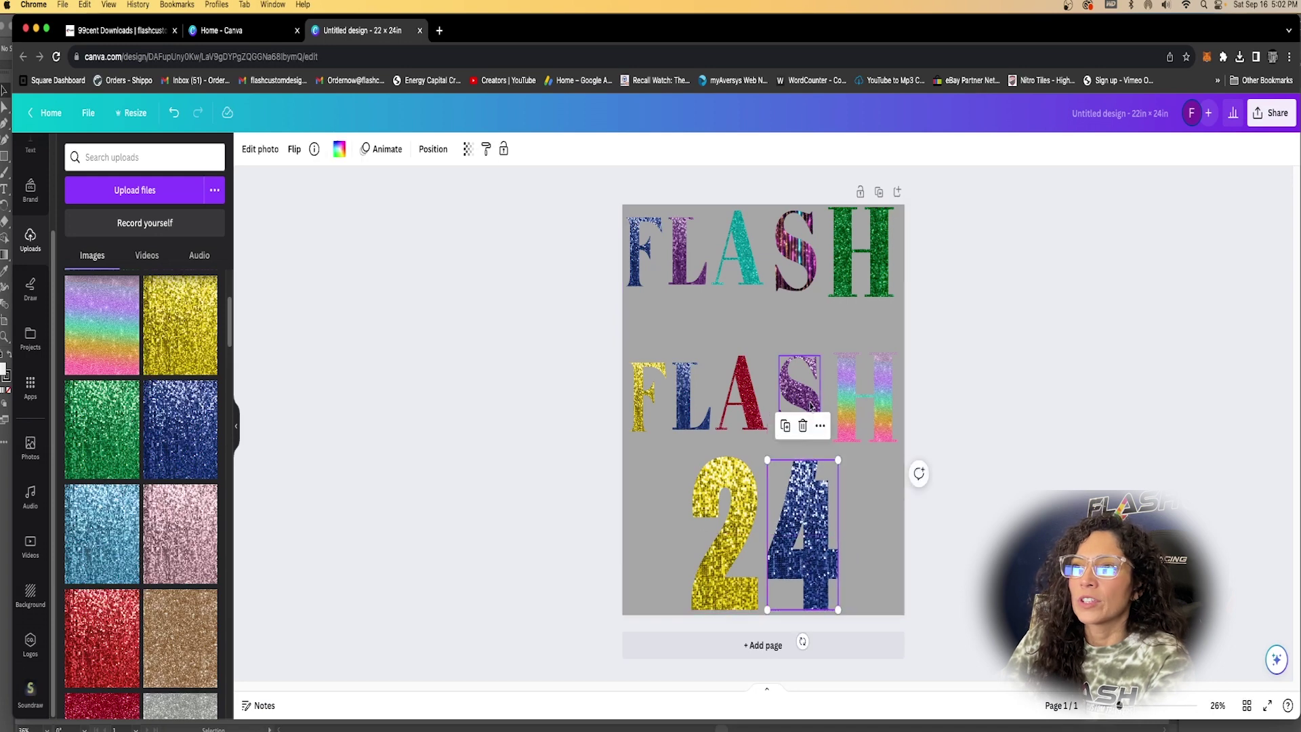
{"action": "left_click_drag", "start_coordinate": [944, 415], "coordinate": [641, 420]}
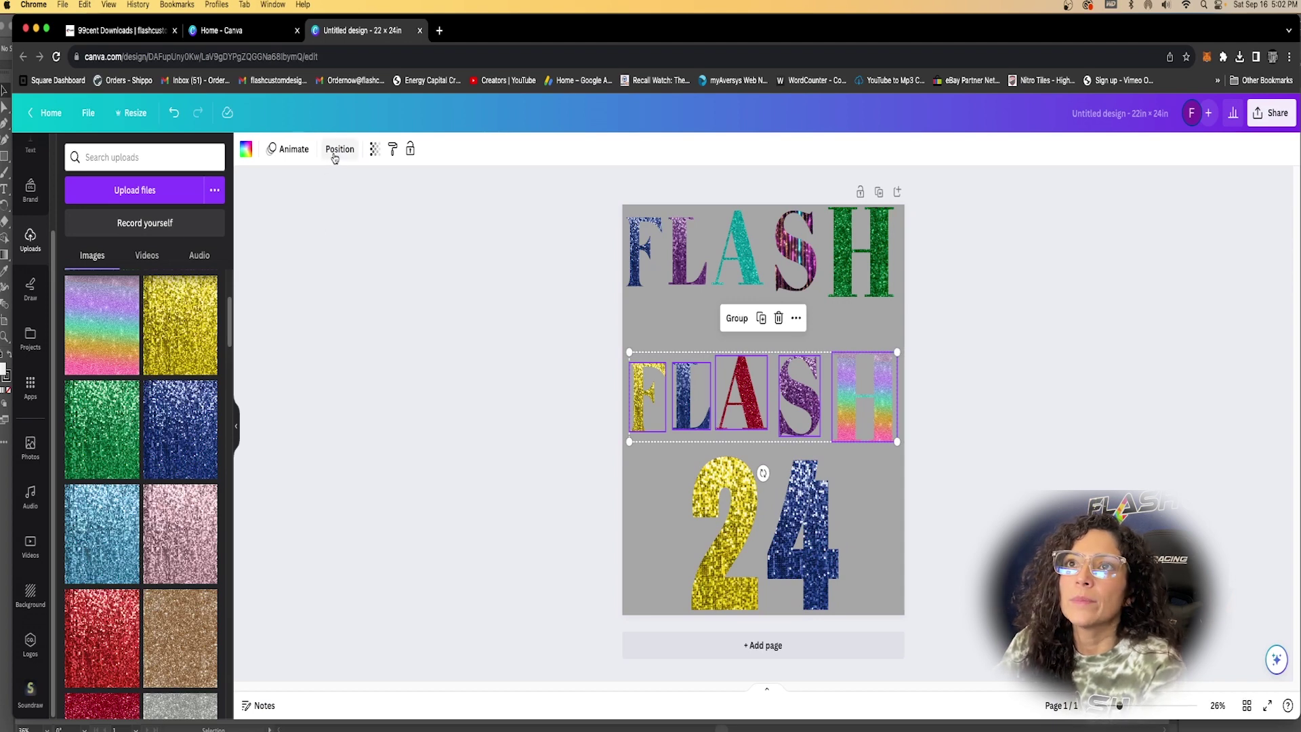
Group the second row's five FLASH letters into one unit.
{"action": "left_click", "coordinate": [289, 149]}
{"action": "scroll", "coordinate": [136, 440], "scroll_direction": "down", "scroll_amount": 10}
{"action": "key", "text": "Escape"}
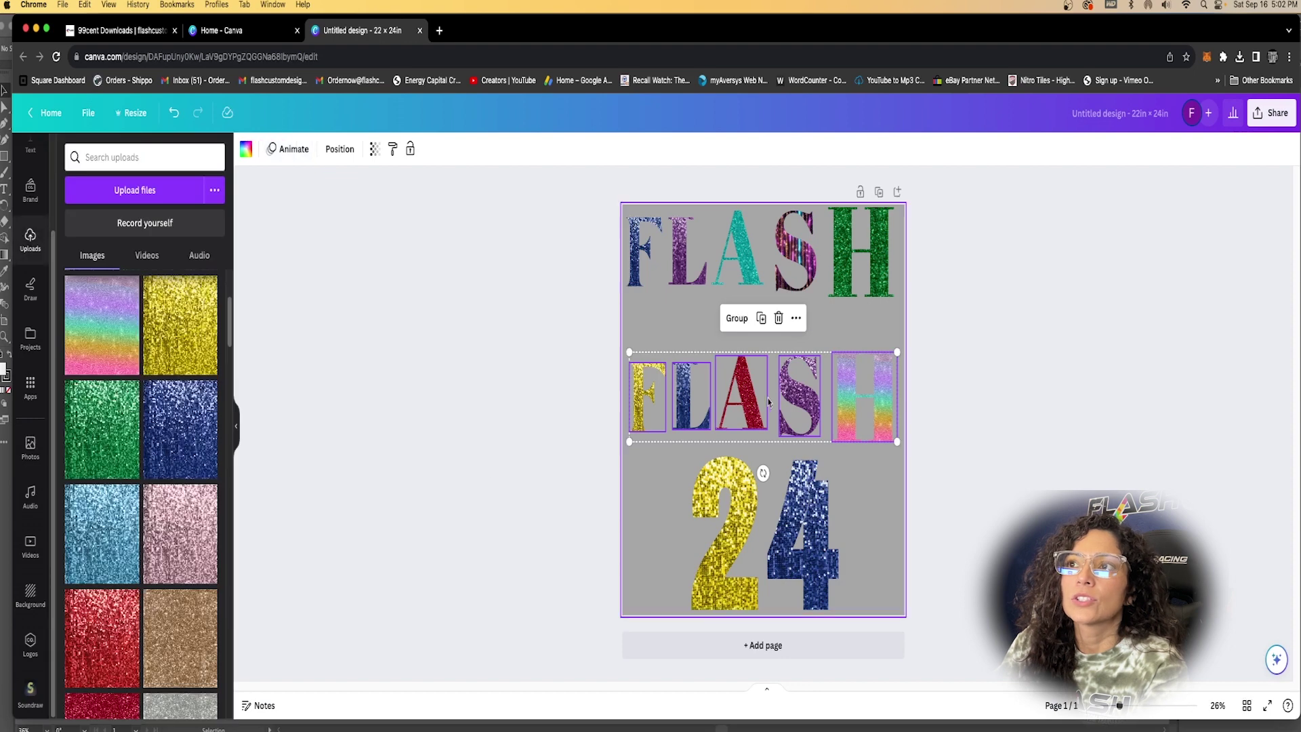
{"action": "left_click", "coordinate": [738, 318]}
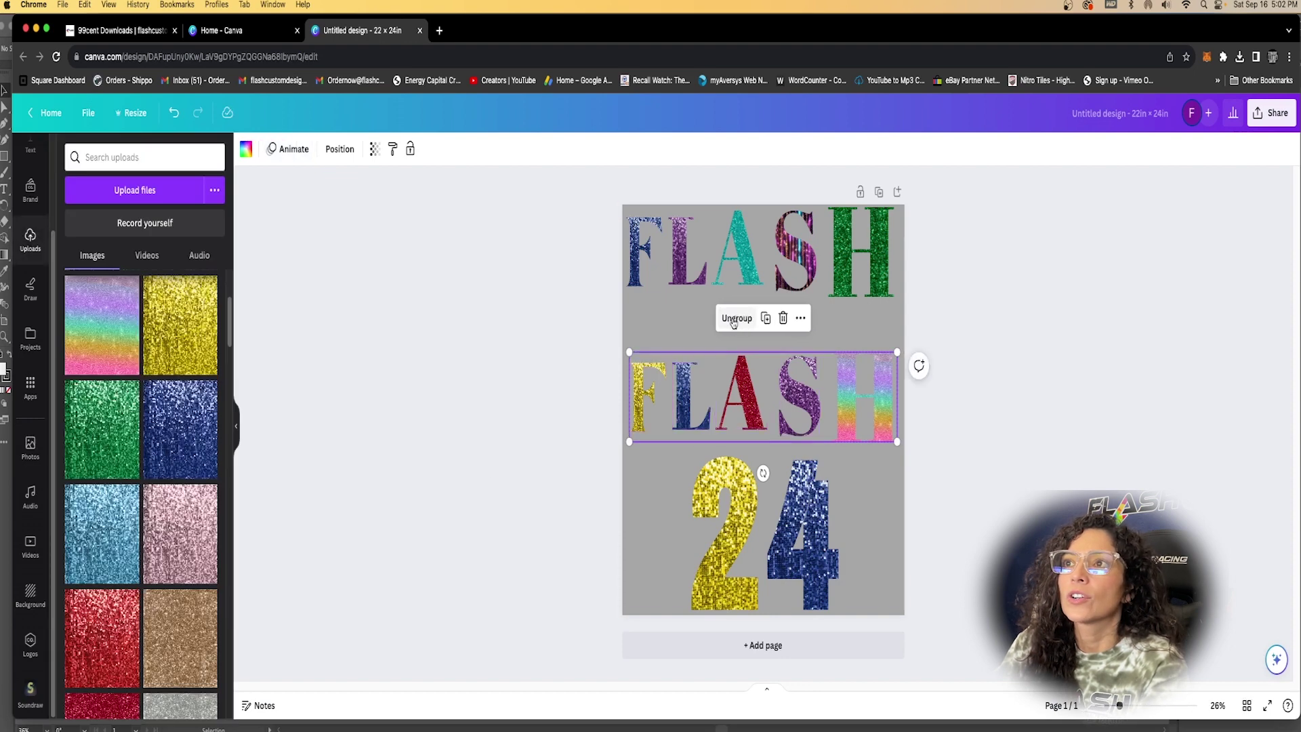
{"action": "left_click", "coordinate": [246, 150]}
{"action": "key", "text": "Escape"}
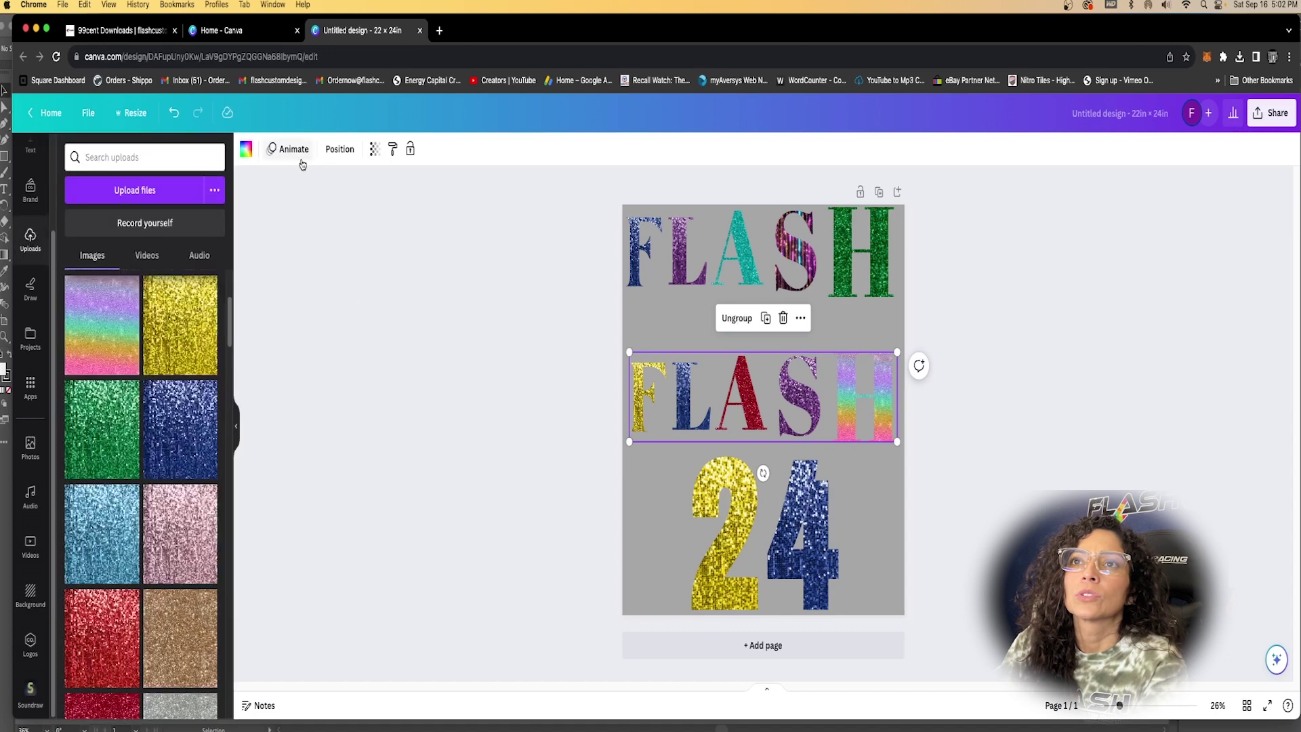
Ungroup the second FLASH row, raise it slightly, then regroup its letters.
{"action": "left_click", "coordinate": [800, 319]}
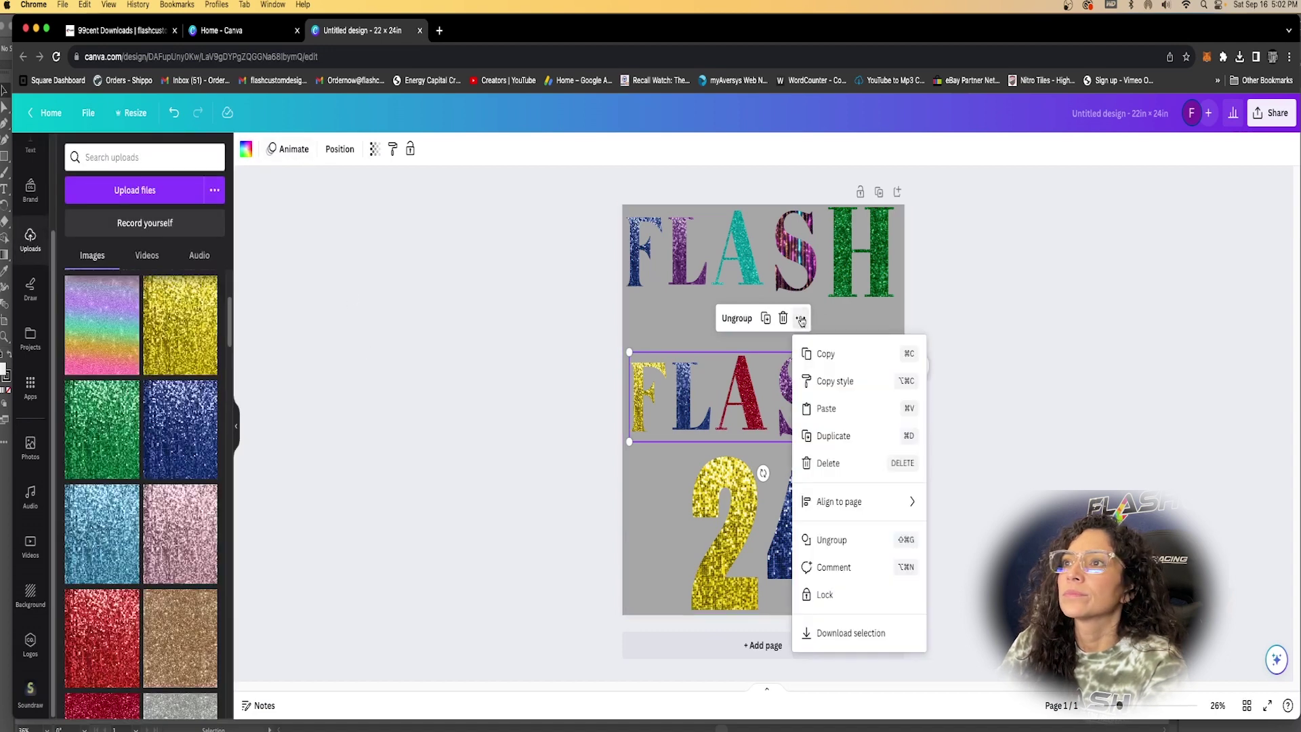
{"action": "left_click", "coordinate": [737, 318]}
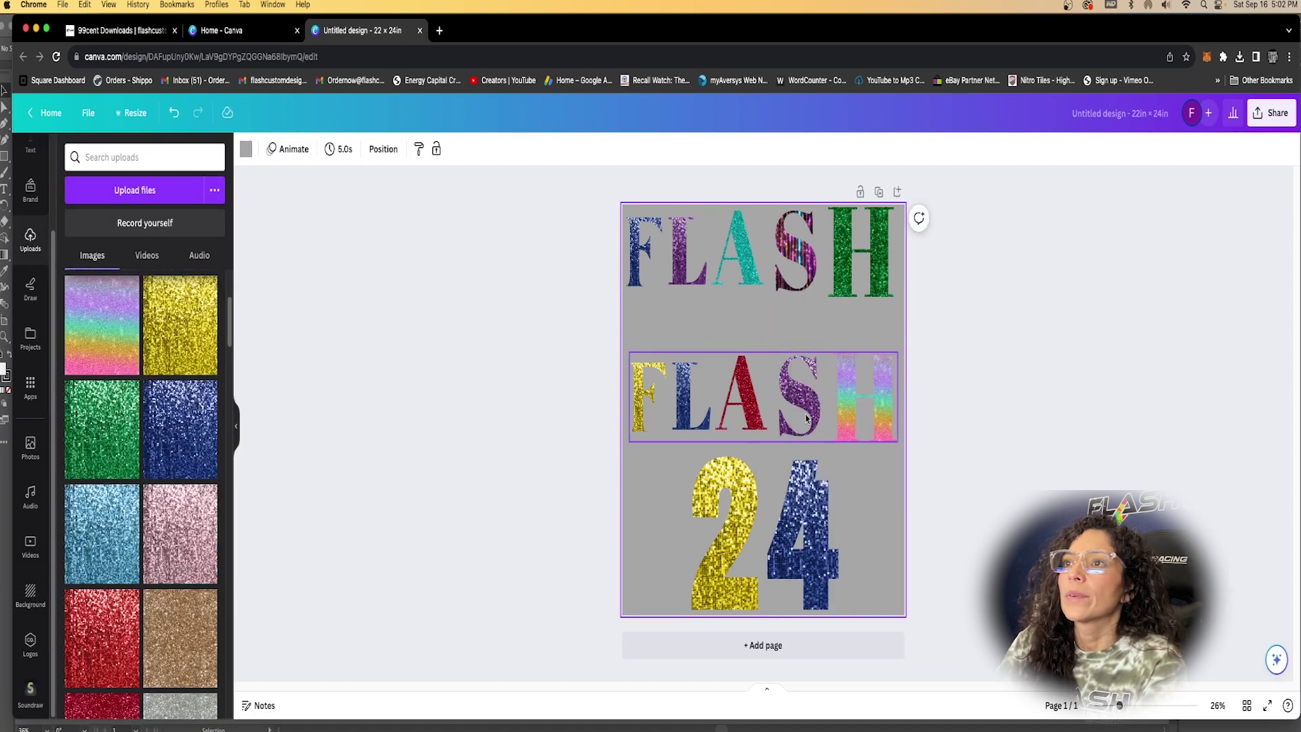
{"action": "mouse_move", "coordinate": [812, 405]}
{"action": "left_mouse_down"}
{"action": "mouse_move", "coordinate": [811, 472]}
{"action": "mouse_move", "coordinate": [812, 397]}
{"action": "left_mouse_up"}
{"action": "left_click", "coordinate": [804, 253]}
{"action": "left_click_drag", "start_coordinate": [948, 407], "coordinate": [670, 375]}
{"action": "left_click", "coordinate": [738, 298]}
{"action": "left_click", "coordinate": [740, 298]}
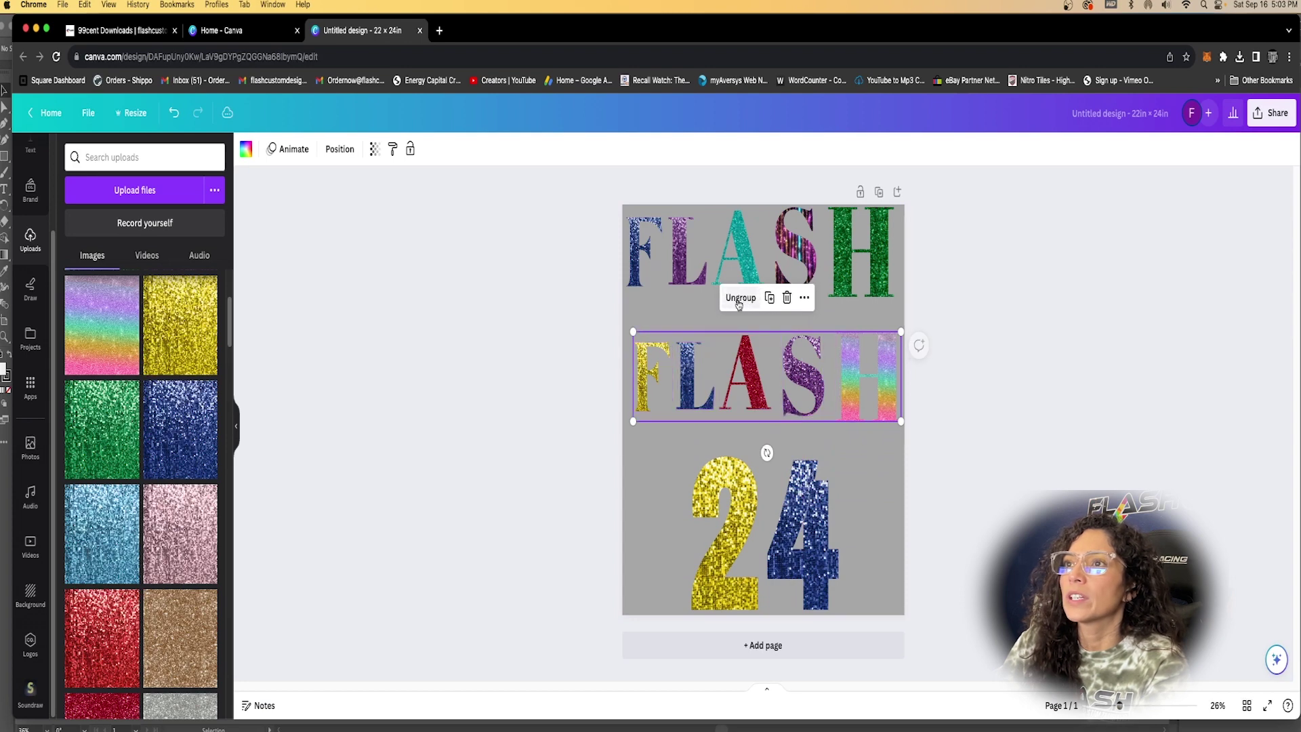
Search Elements for 'frames'.
{"action": "left_click", "coordinate": [113, 158]}
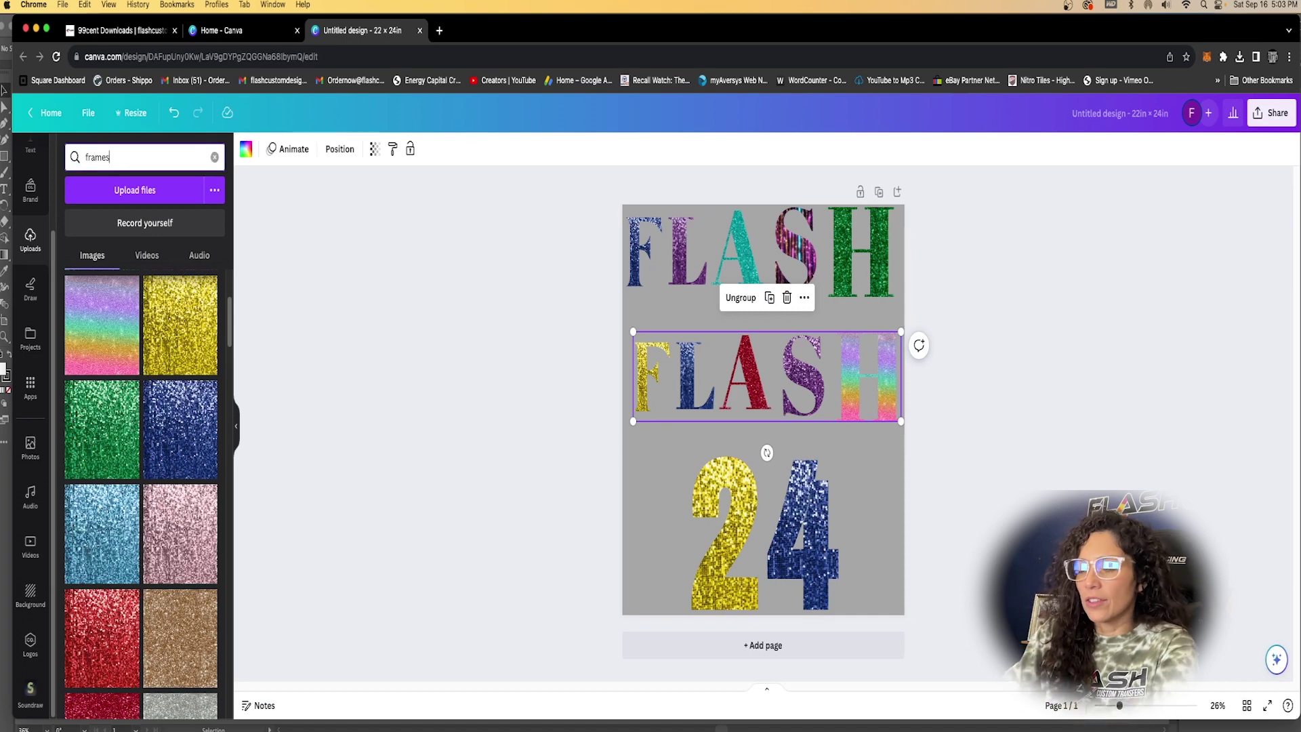
{"action": "key", "text": "Return"}
{"action": "scroll", "coordinate": [30, 212], "scroll_direction": "up", "scroll_amount": 3}
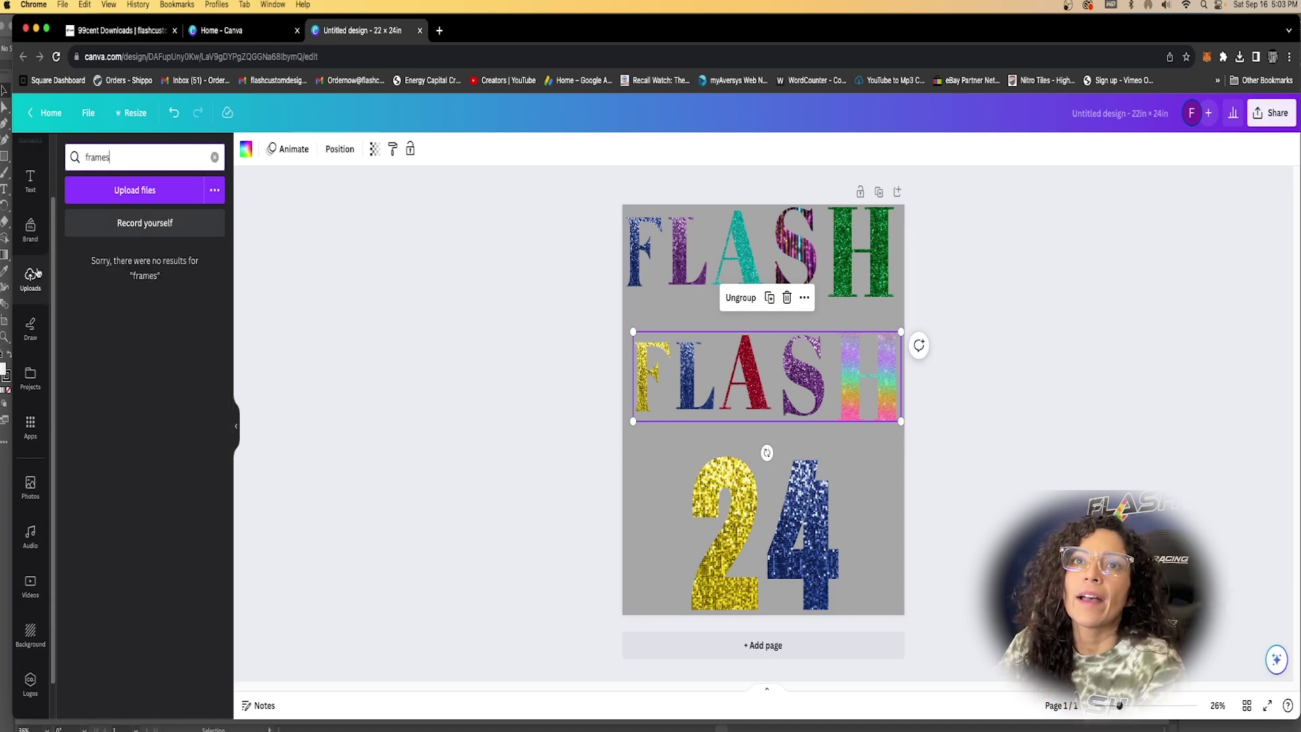
{"action": "left_click", "coordinate": [30, 203]}
{"action": "triple_click", "coordinate": [152, 159]}
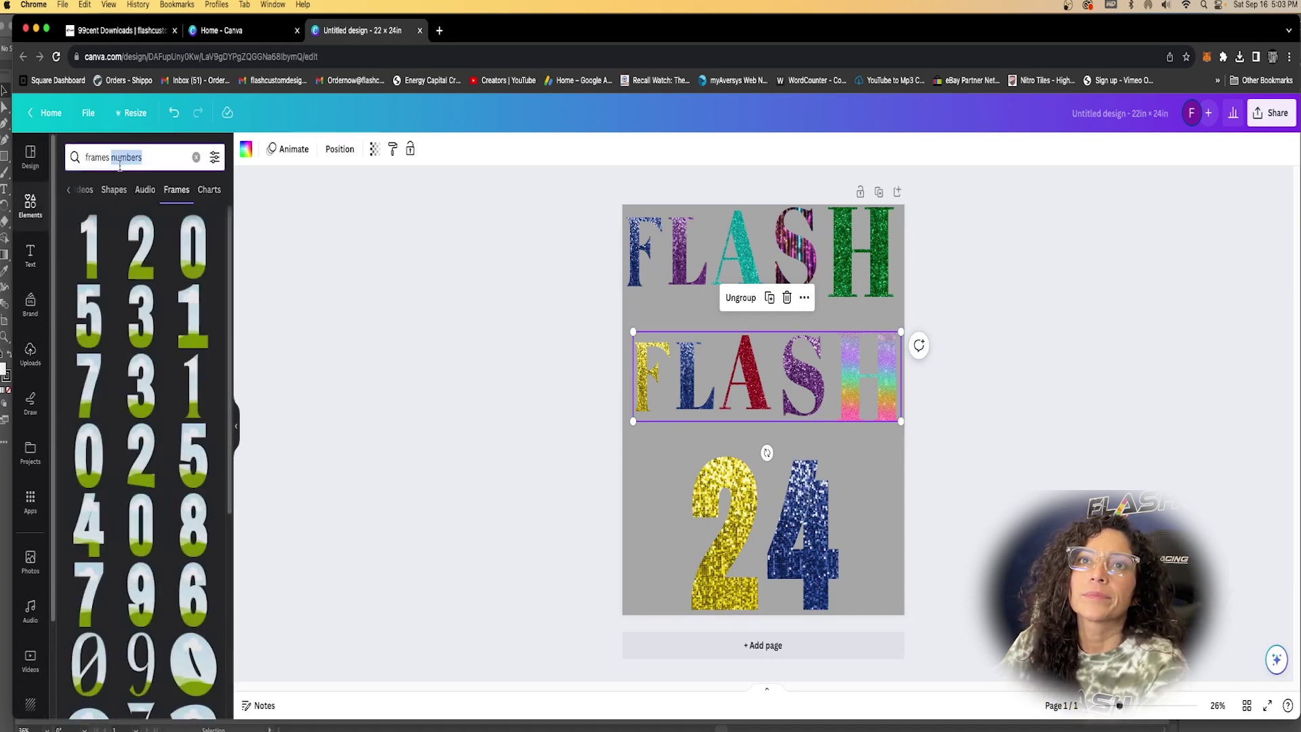
{"action": "type", "text": "frames"}
{"action": "key", "text": "Return"}
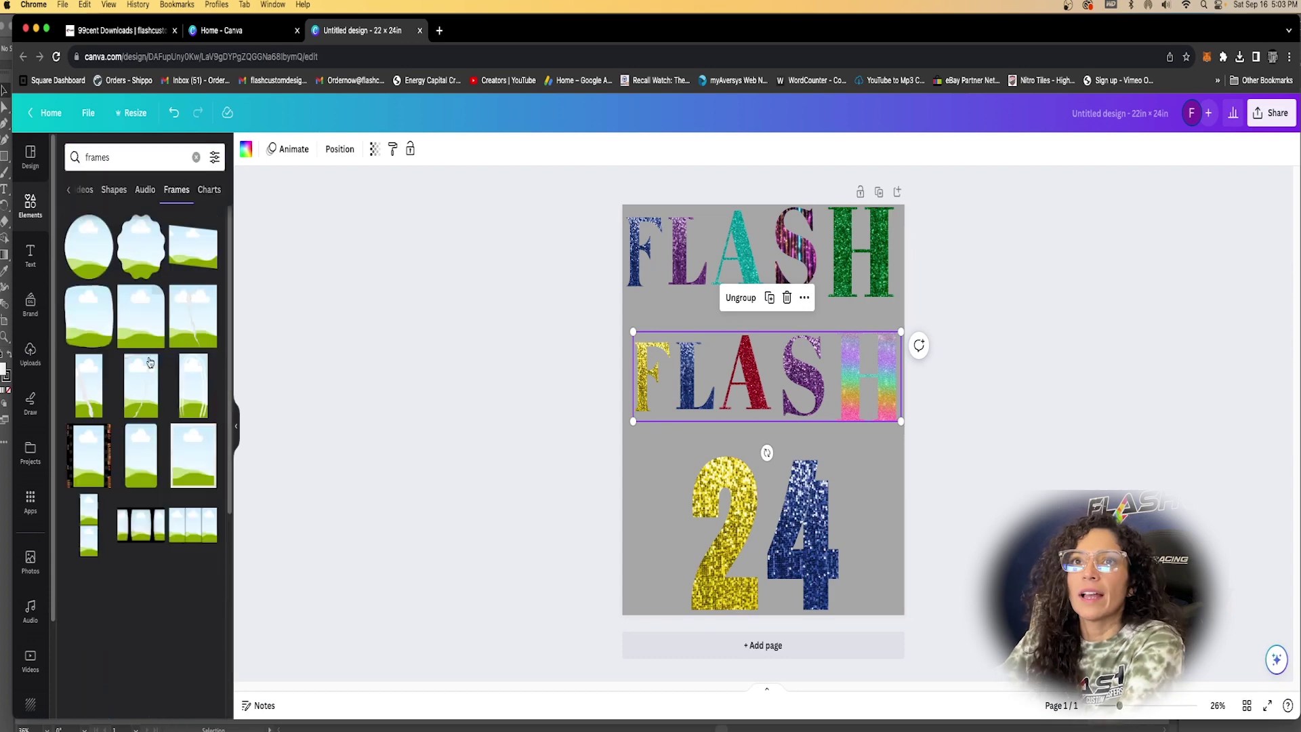
Add a heart frame, shrink it and place it right of the 24.
{"action": "scroll", "coordinate": [163, 507], "scroll_direction": "down", "scroll_amount": 5}
{"action": "scroll", "coordinate": [163, 506], "scroll_direction": "down", "scroll_amount": 8}
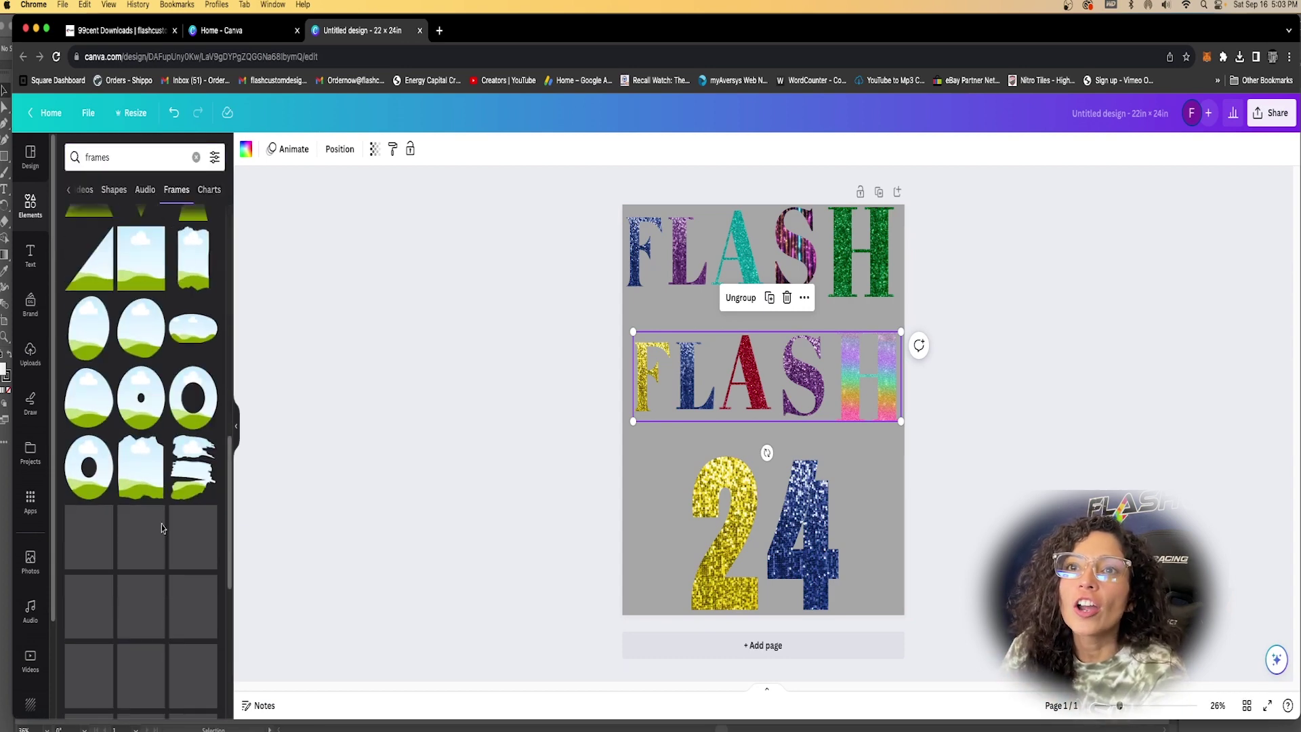
{"action": "scroll", "coordinate": [163, 539], "scroll_direction": "down", "scroll_amount": 10}
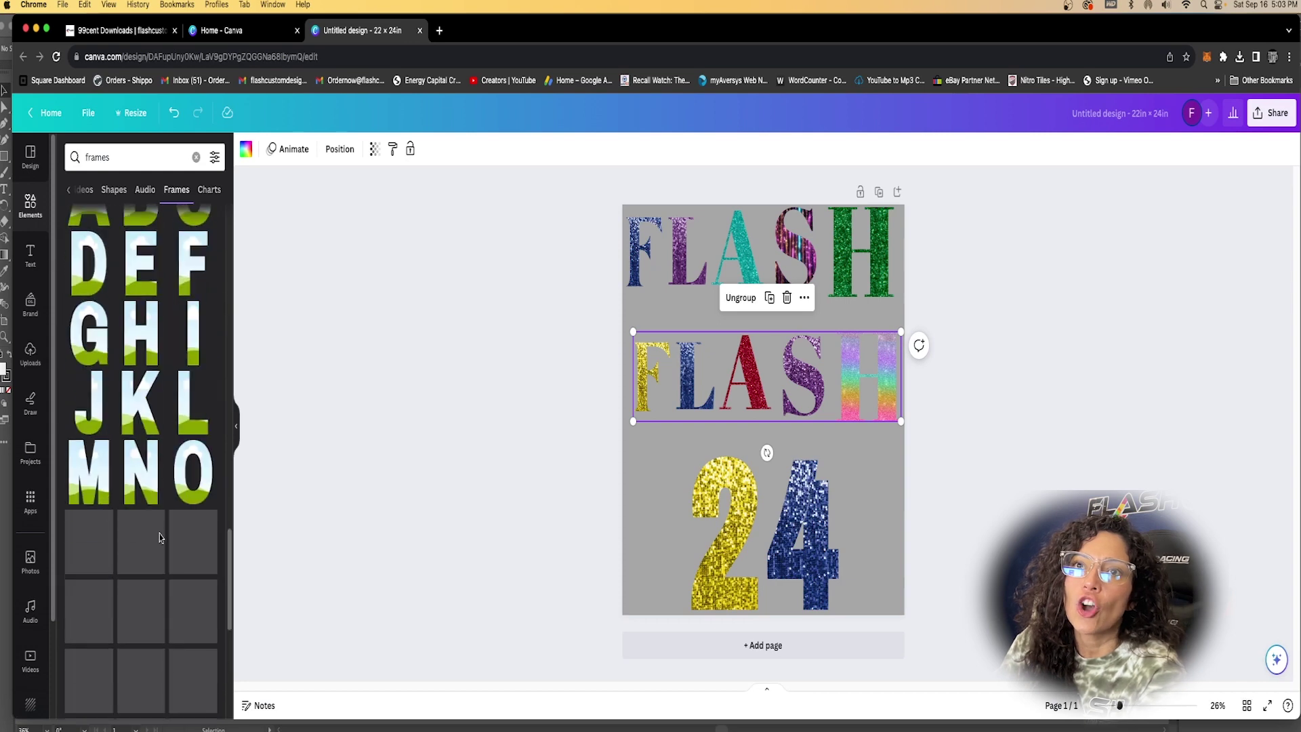
{"action": "scroll", "coordinate": [166, 552], "scroll_direction": "down", "scroll_amount": 3}
{"action": "left_click", "coordinate": [96, 414]}
{"action": "left_click_drag", "start_coordinate": [832, 517], "coordinate": [869, 477]}
Clear the Uploads search and drag the black glitter image into the small heart frame beside the 4.
{"action": "left_click", "coordinate": [30, 354]}
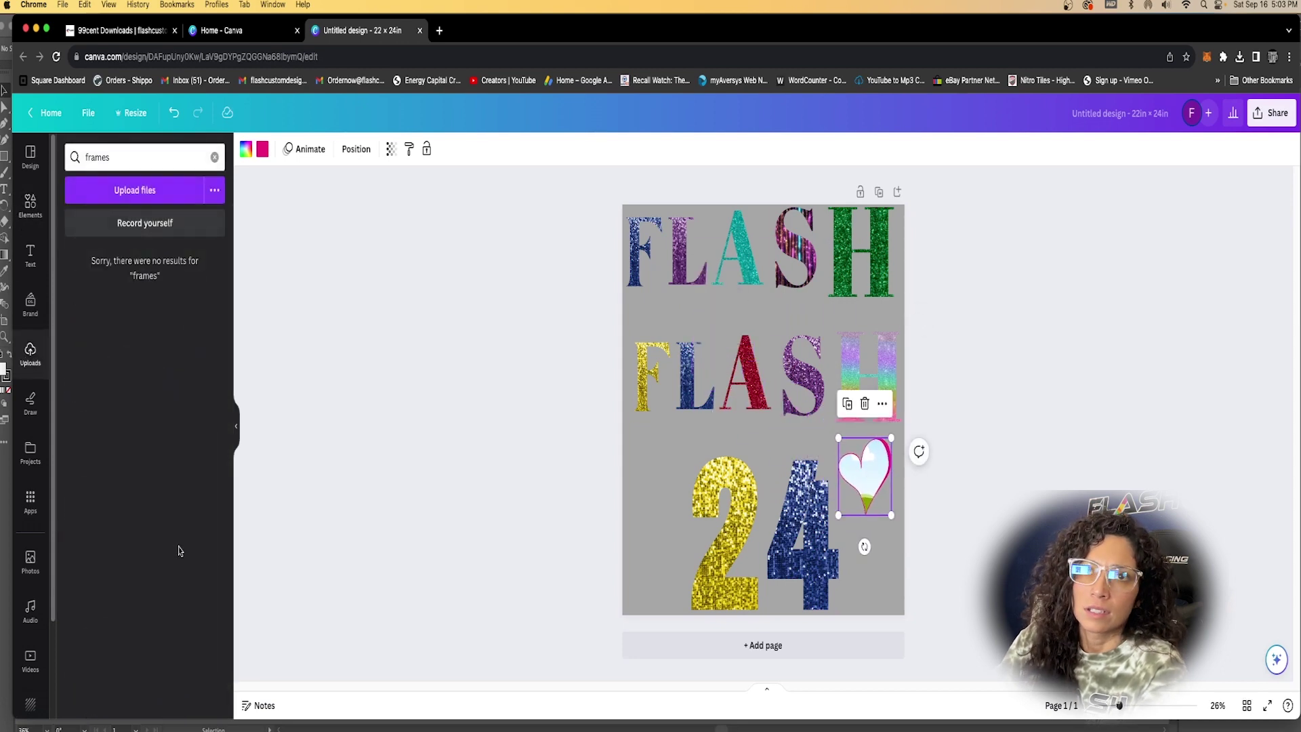
{"action": "left_click", "coordinate": [31, 207]}
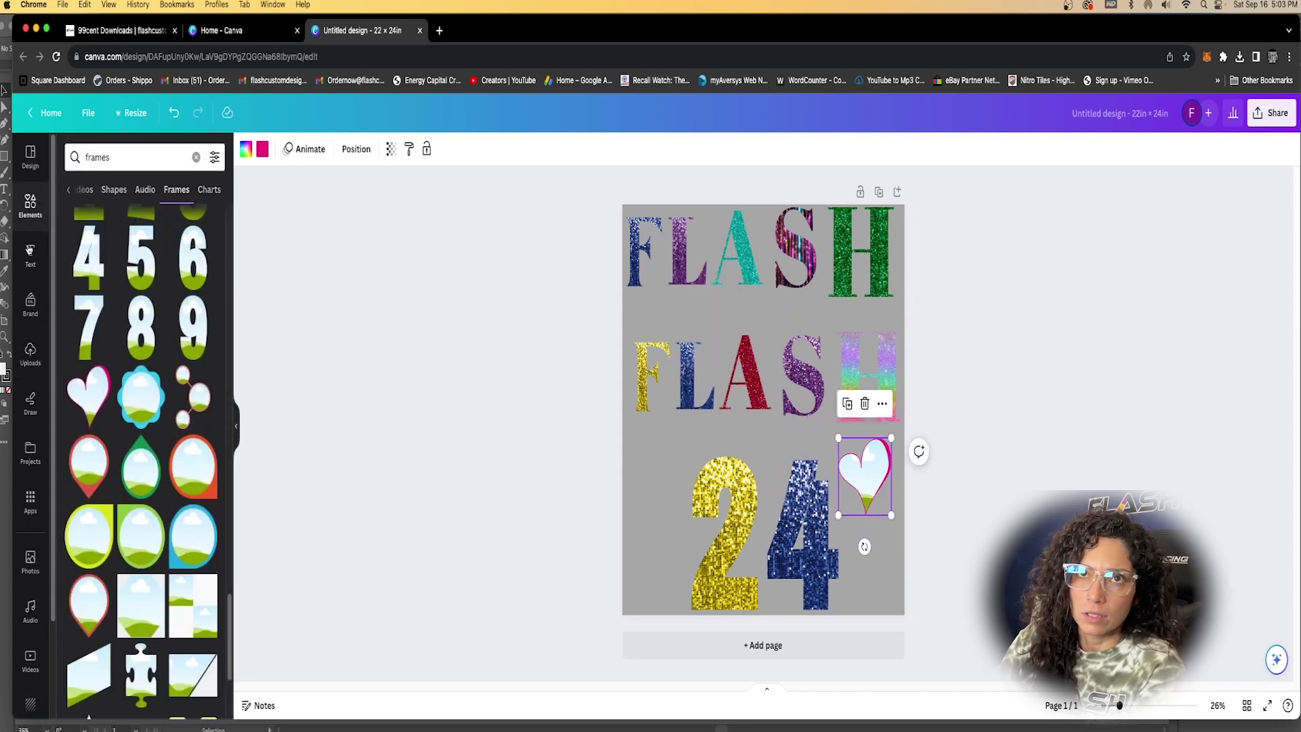
{"action": "left_click", "coordinate": [30, 351]}
{"action": "left_click", "coordinate": [214, 158]}
{"action": "scroll", "coordinate": [156, 474], "scroll_direction": "down", "scroll_amount": 5}
{"action": "scroll", "coordinate": [172, 549], "scroll_direction": "down", "scroll_amount": 10}
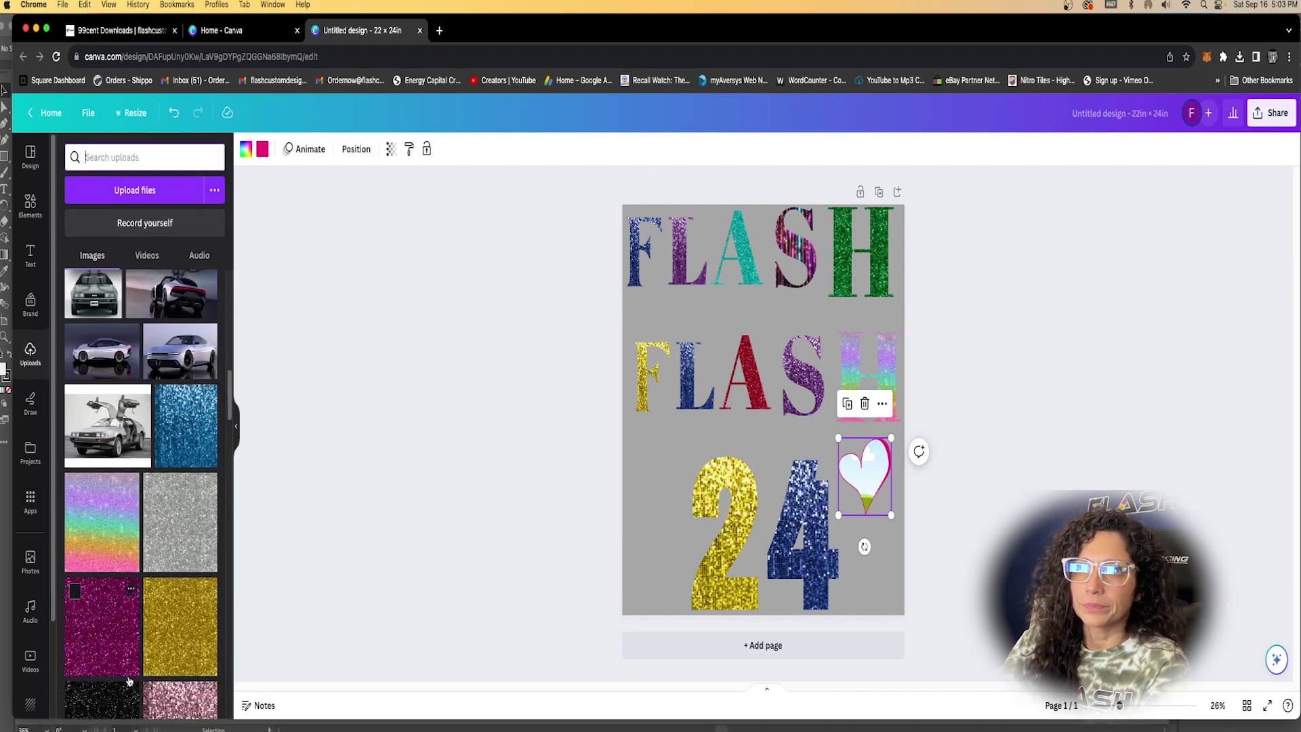
{"action": "left_click_drag", "start_coordinate": [102, 644], "coordinate": [878, 499]}
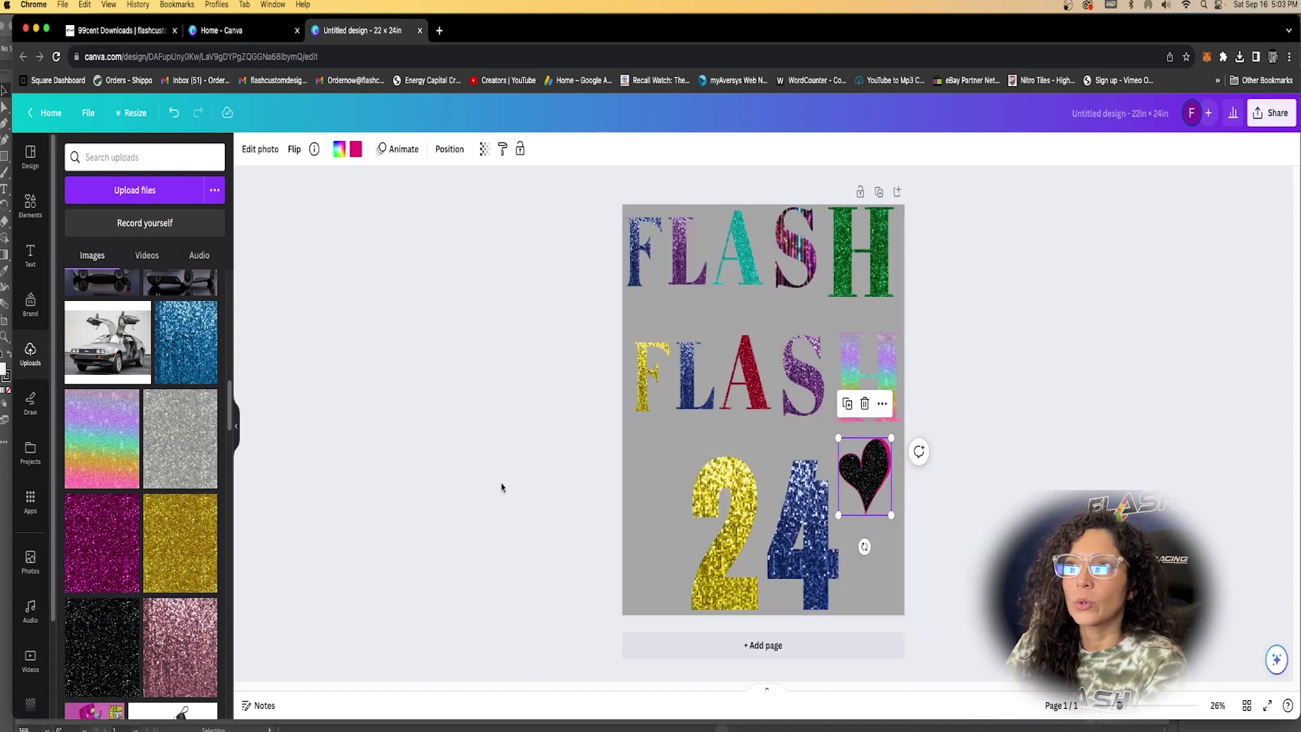
{"action": "left_click", "coordinate": [133, 156]}
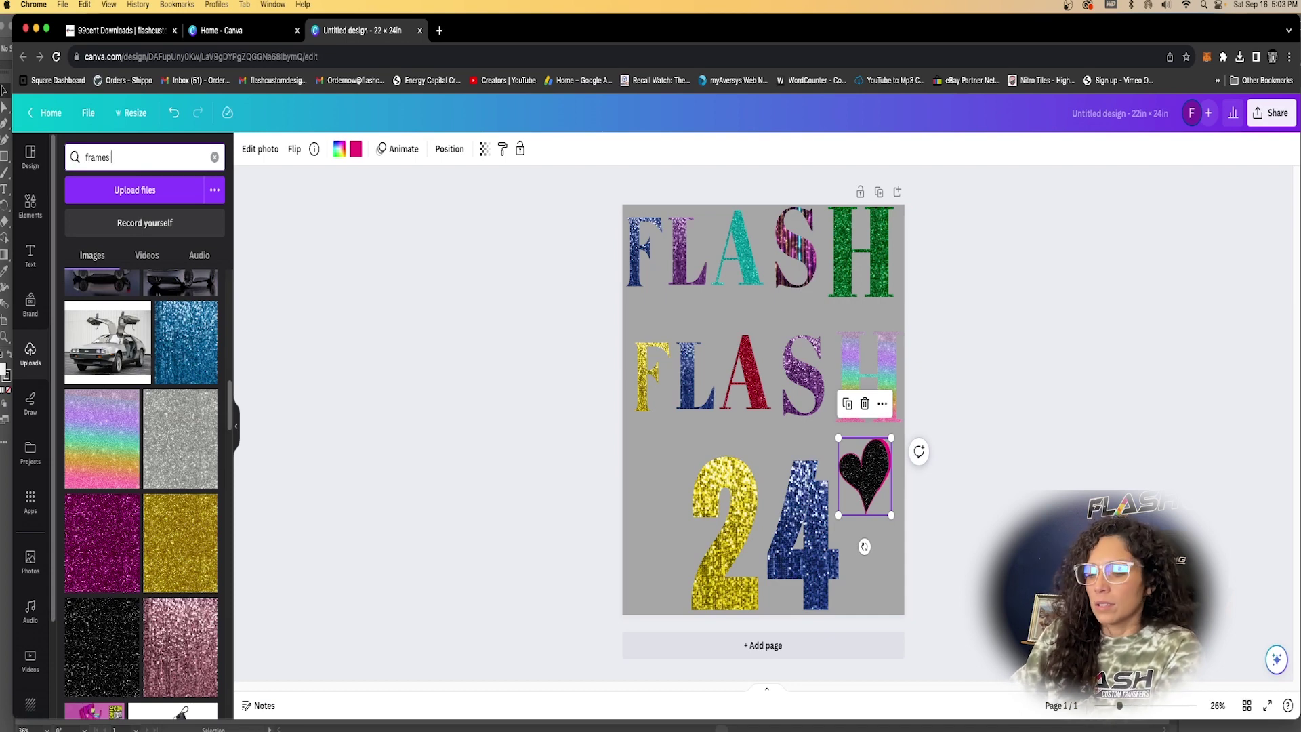
Search Elements for 'frames' and scroll the Frames results down to the leaping-deer frame.
{"action": "key", "text": "Return"}
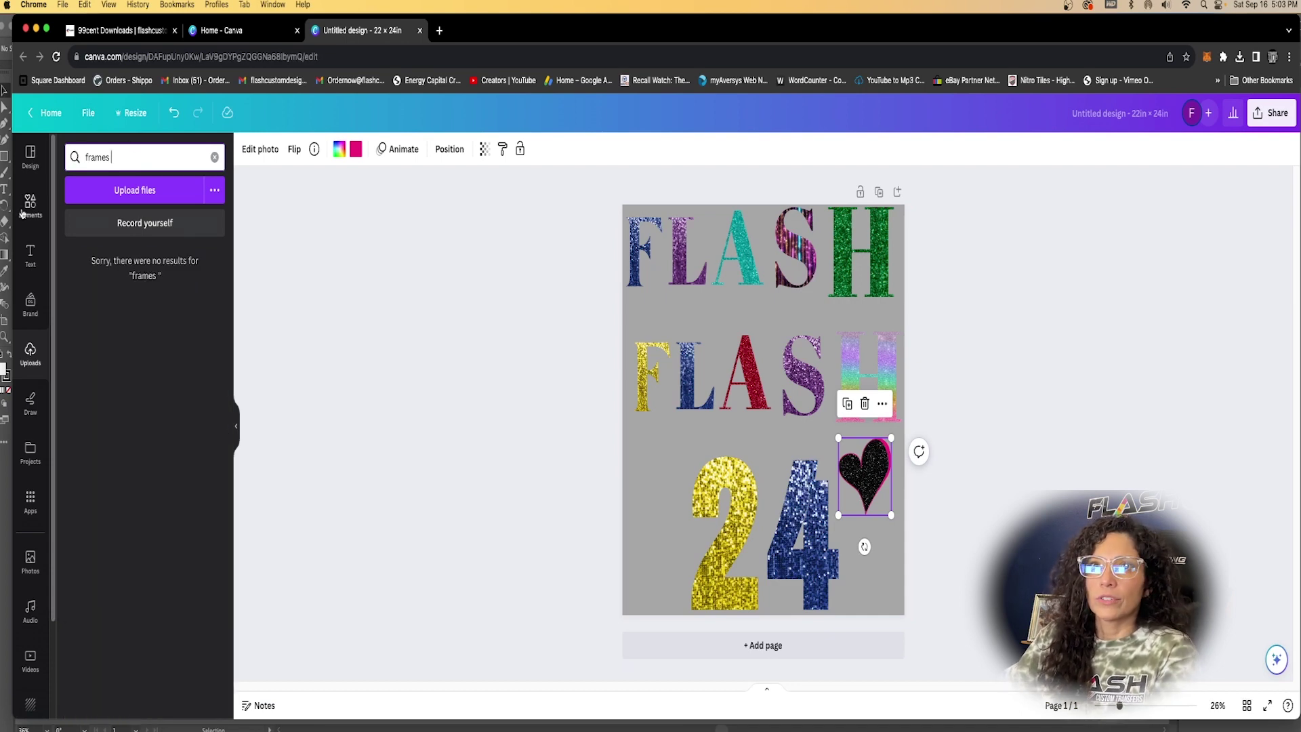
{"action": "left_click", "coordinate": [30, 203]}
{"action": "scroll", "coordinate": [186, 322], "scroll_direction": "down", "scroll_amount": 5}
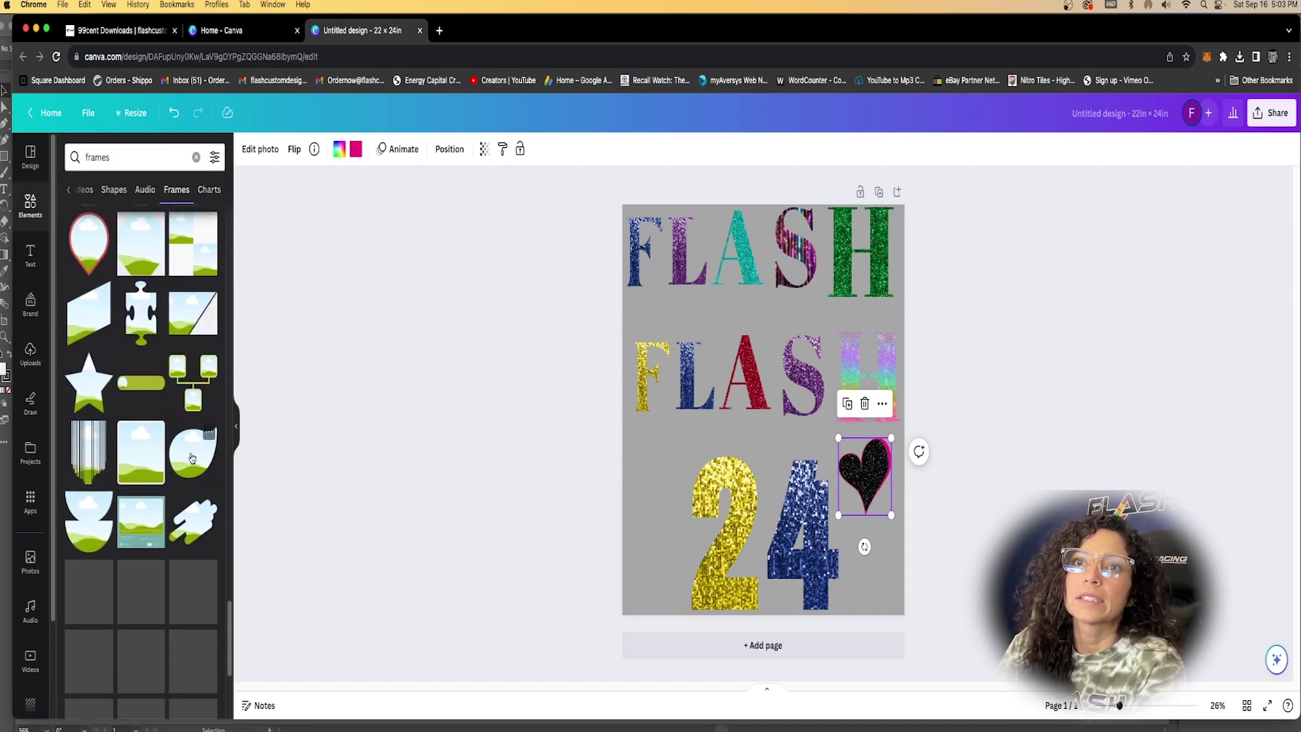
{"action": "scroll", "coordinate": [191, 464], "scroll_direction": "down", "scroll_amount": 5}
{"action": "scroll", "coordinate": [191, 464], "scroll_direction": "down", "scroll_amount": 3}
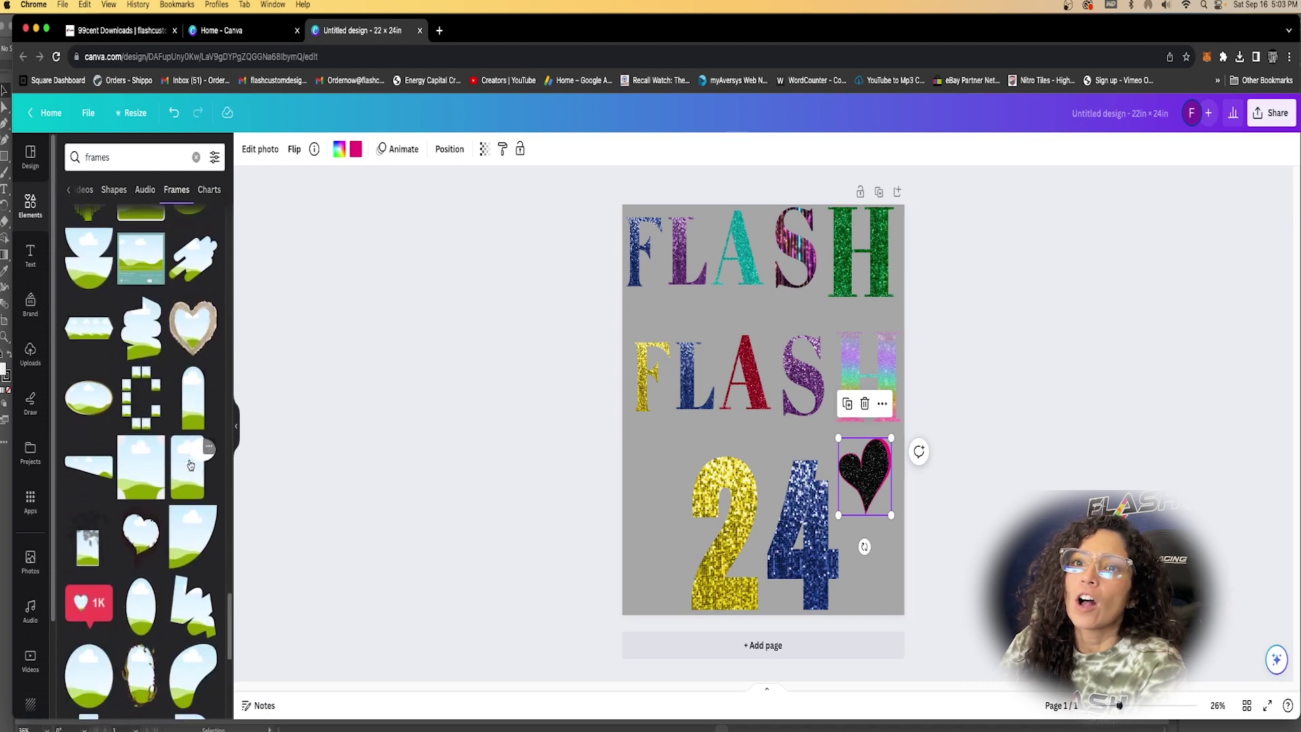
{"action": "scroll", "coordinate": [195, 463], "scroll_direction": "down", "scroll_amount": 6}
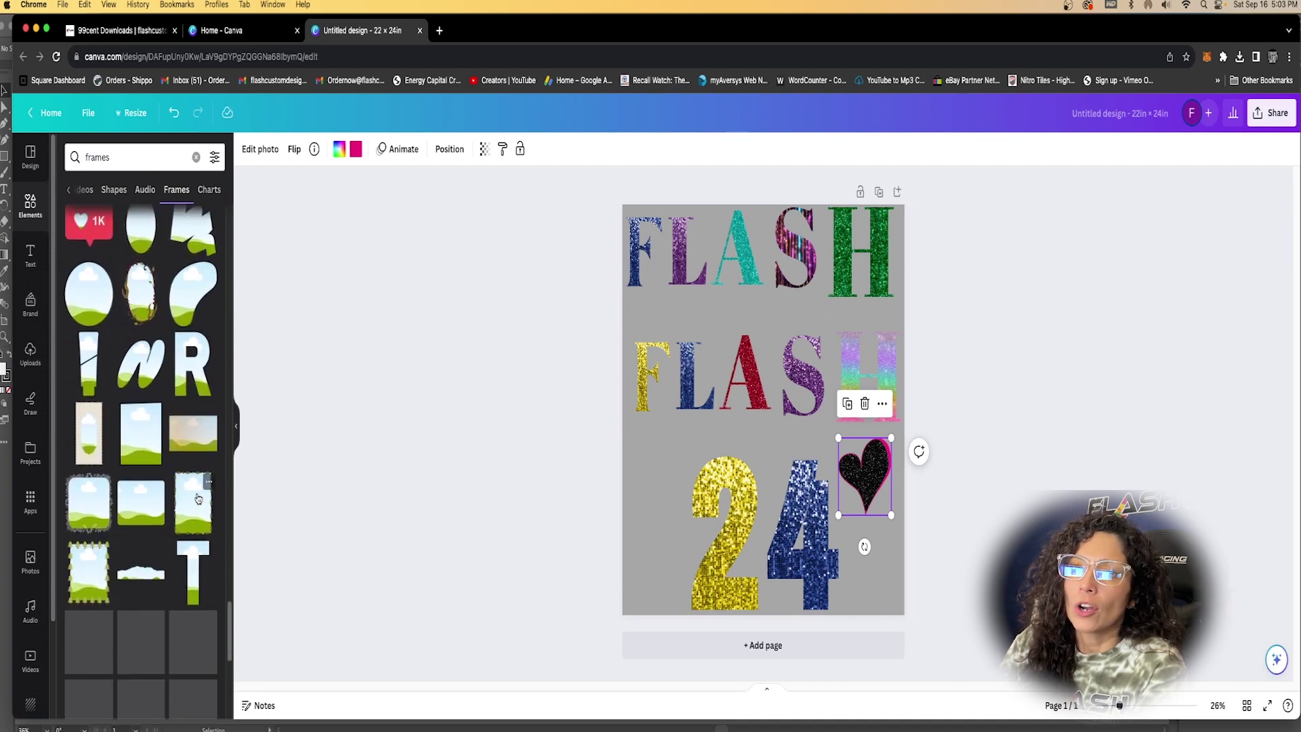
{"action": "scroll", "coordinate": [196, 500], "scroll_direction": "down", "scroll_amount": 10}
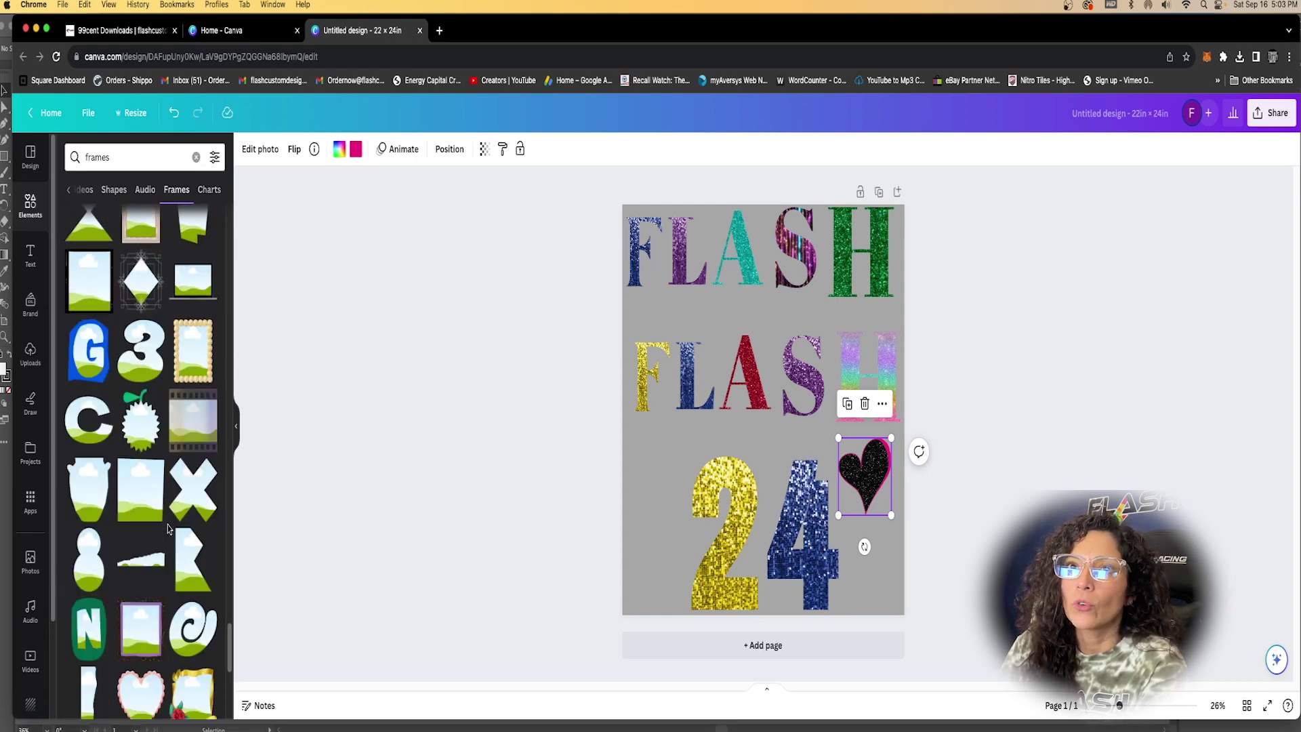
{"action": "scroll", "coordinate": [169, 529], "scroll_direction": "down", "scroll_amount": 5}
{"action": "scroll", "coordinate": [186, 544], "scroll_direction": "down", "scroll_amount": 5}
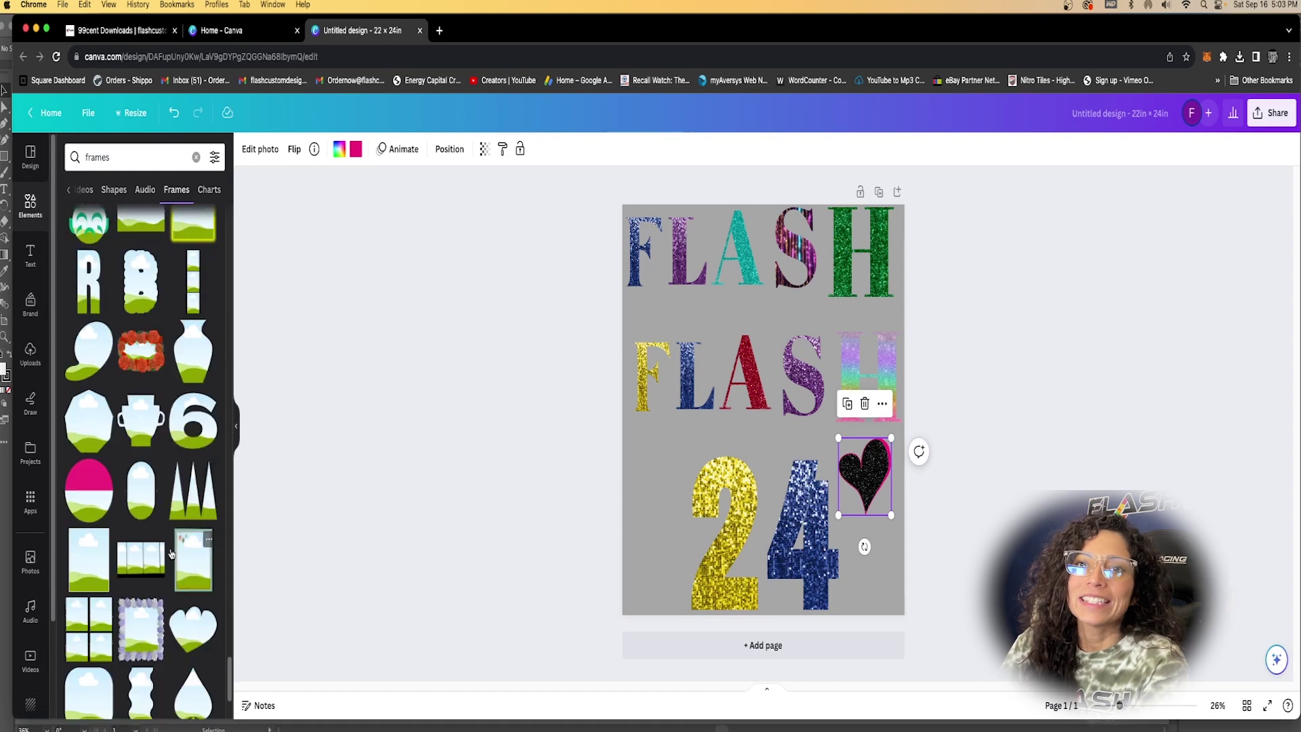
{"action": "scroll", "coordinate": [171, 553], "scroll_direction": "down", "scroll_amount": 3}
{"action": "scroll", "coordinate": [183, 407], "scroll_direction": "down", "scroll_amount": 5}
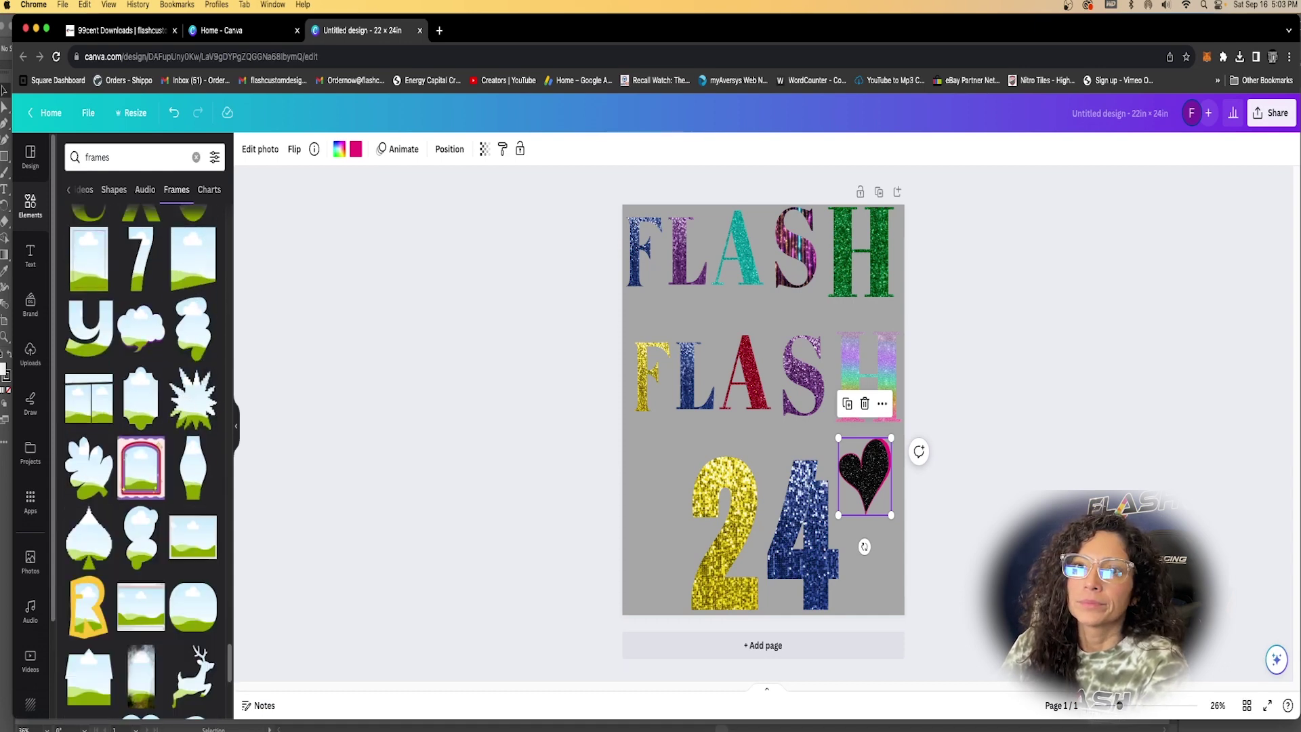
Add the leaping-deer frame, shrink it, and place it left of the gold 2.
{"action": "left_click", "coordinate": [193, 677]}
{"action": "left_click_drag", "start_coordinate": [753, 406], "coordinate": [728, 433]}
{"action": "left_click_drag", "start_coordinate": [828, 305], "coordinate": [711, 477]}
{"action": "left_click_drag", "start_coordinate": [667, 523], "coordinate": [652, 453]}
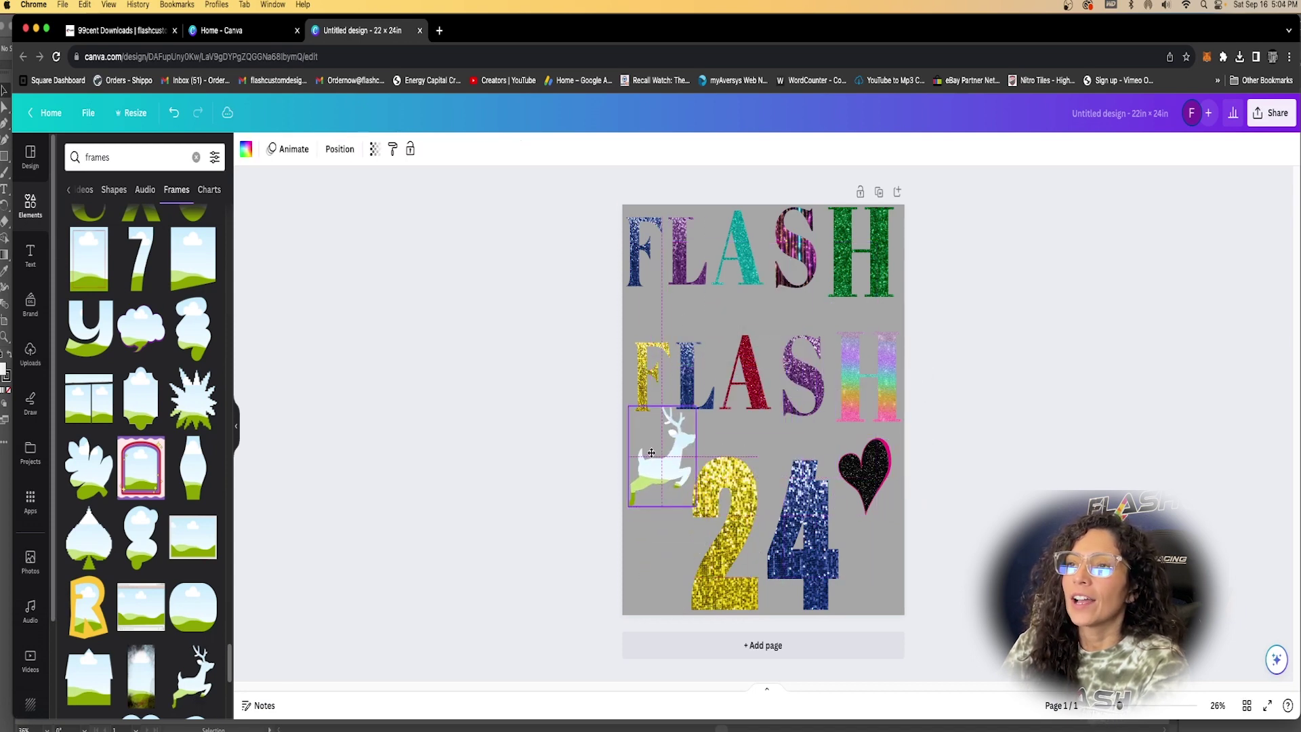
{"action": "left_click", "coordinate": [30, 353]}
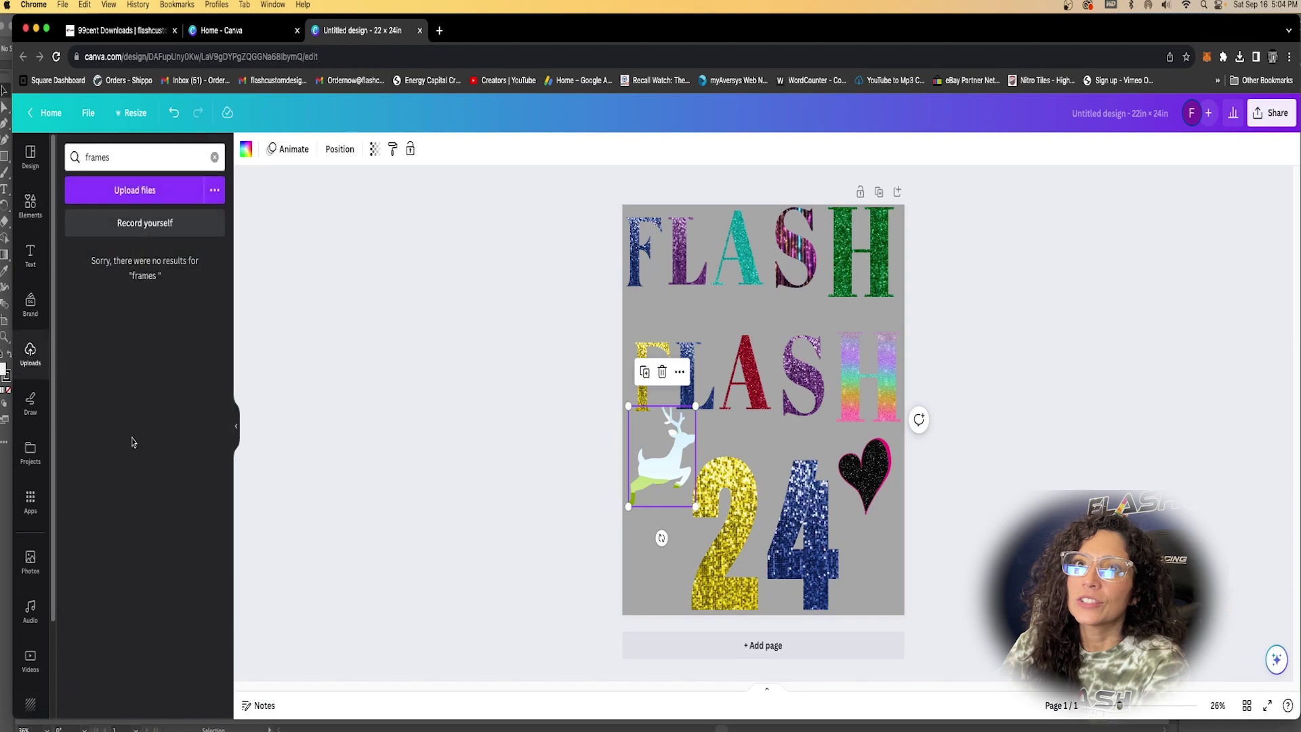
Clear the Uploads search and drag a red glitter image into the deer frame.
{"action": "left_click", "coordinate": [214, 157]}
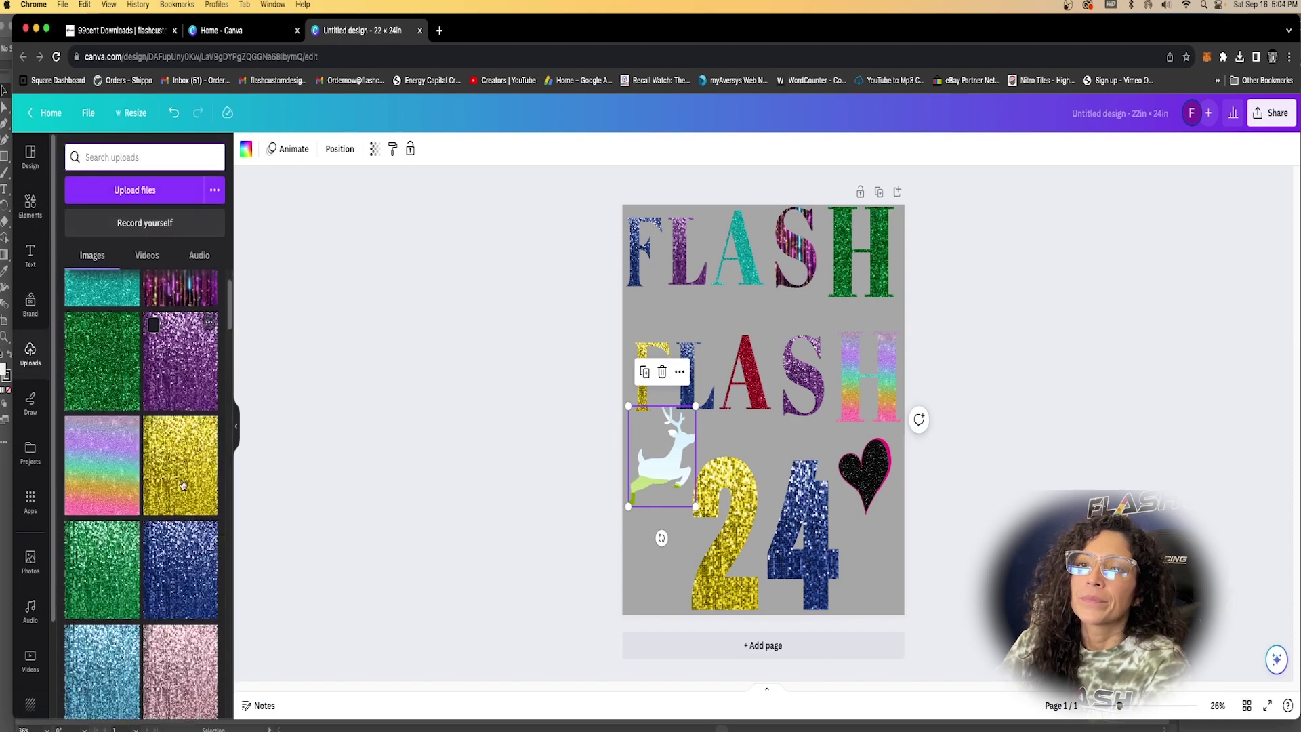
{"action": "scroll", "coordinate": [183, 484], "scroll_direction": "down", "scroll_amount": 5}
{"action": "left_click_drag", "start_coordinate": [105, 426], "coordinate": [675, 475]}
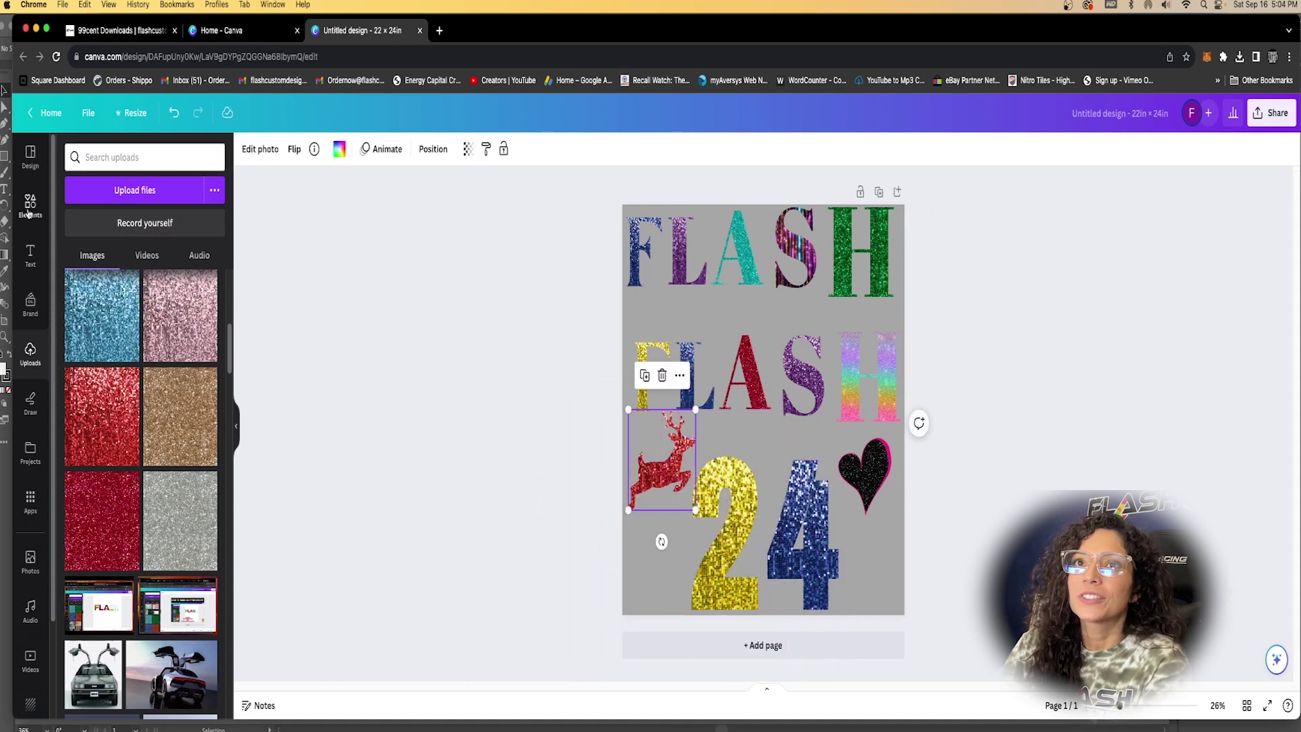
Correct the Elements search to 'frames', browse the results, and deselect the red reindeer.
{"action": "left_click", "coordinate": [104, 157]}
{"action": "type", "text": "e"}
{"action": "key", "text": "Return"}
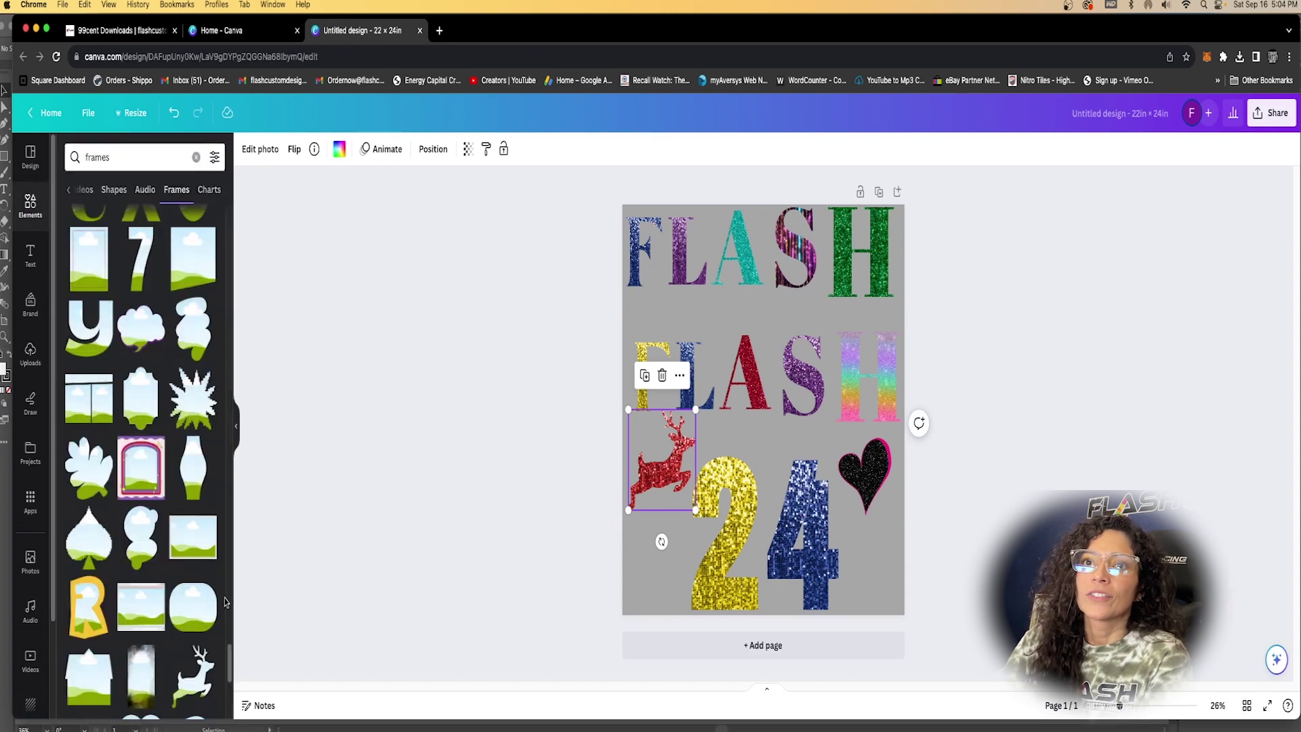
{"action": "scroll", "coordinate": [183, 601], "scroll_direction": "down", "scroll_amount": 5}
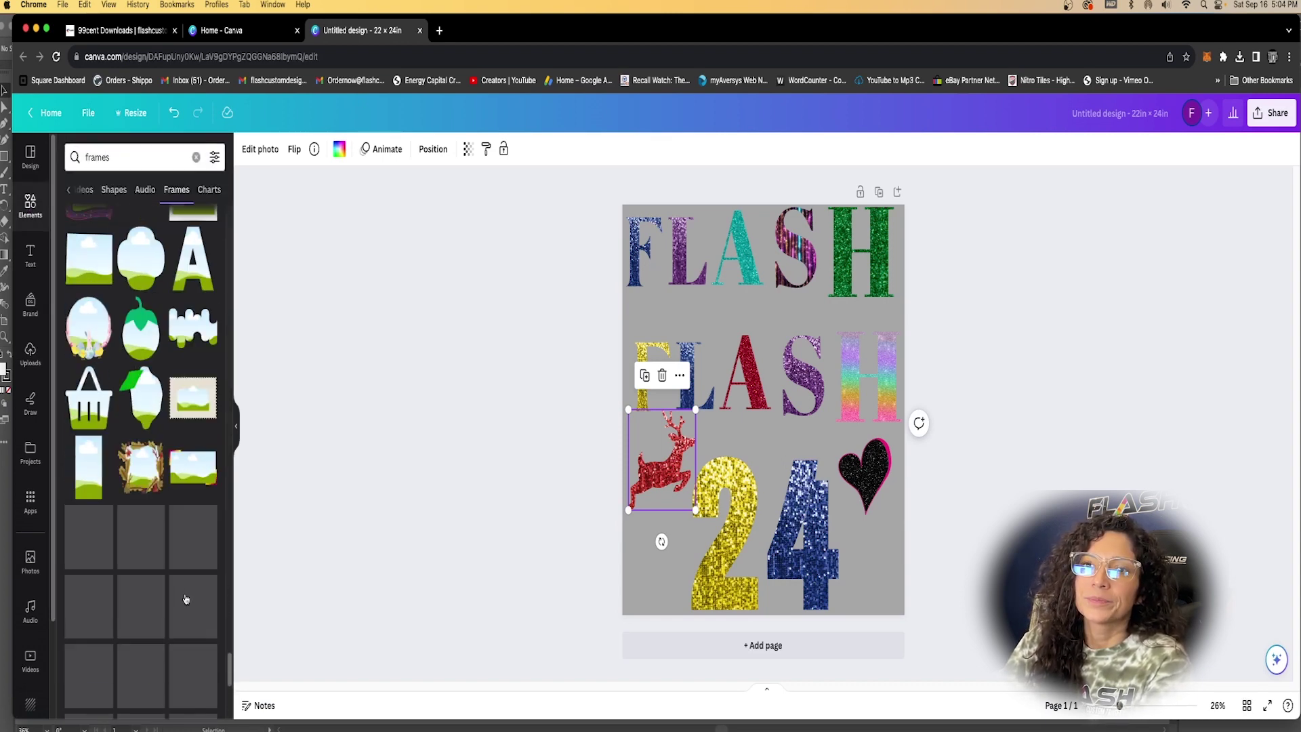
{"action": "scroll", "coordinate": [187, 601], "scroll_direction": "down", "scroll_amount": 5}
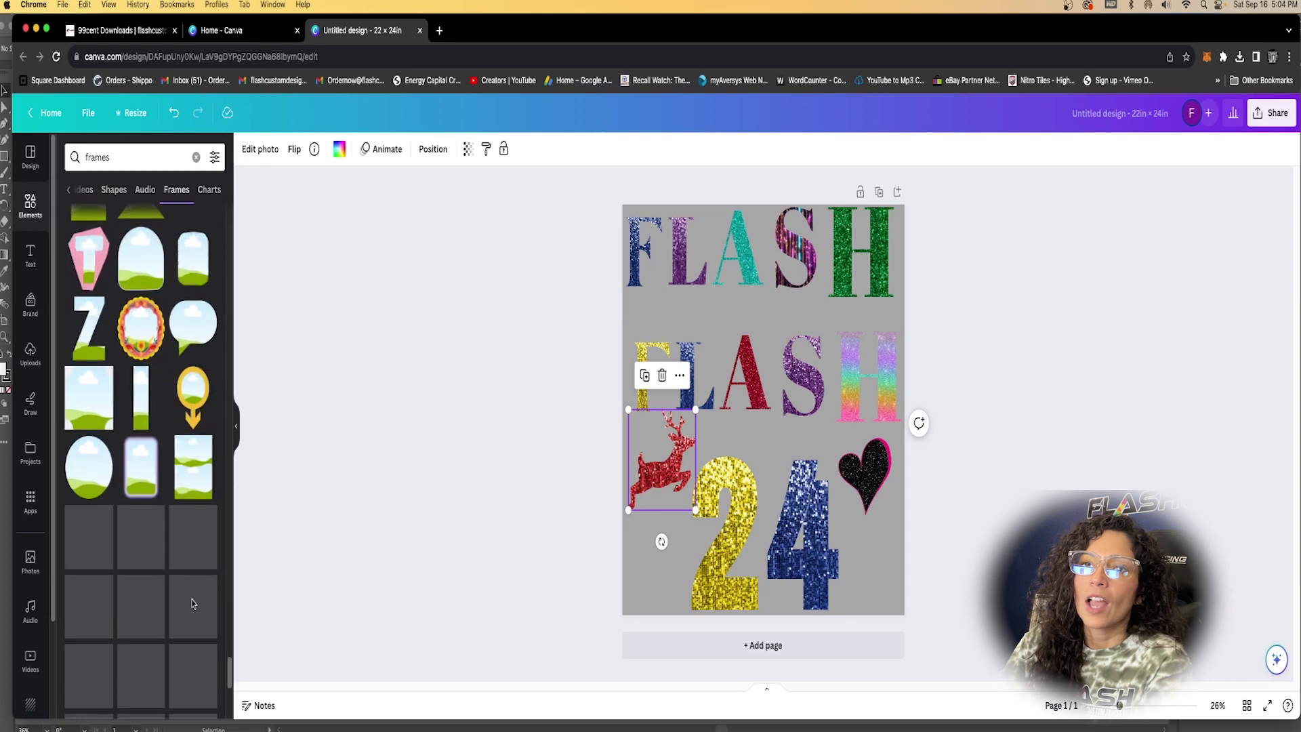
{"action": "left_click", "coordinate": [961, 348]}
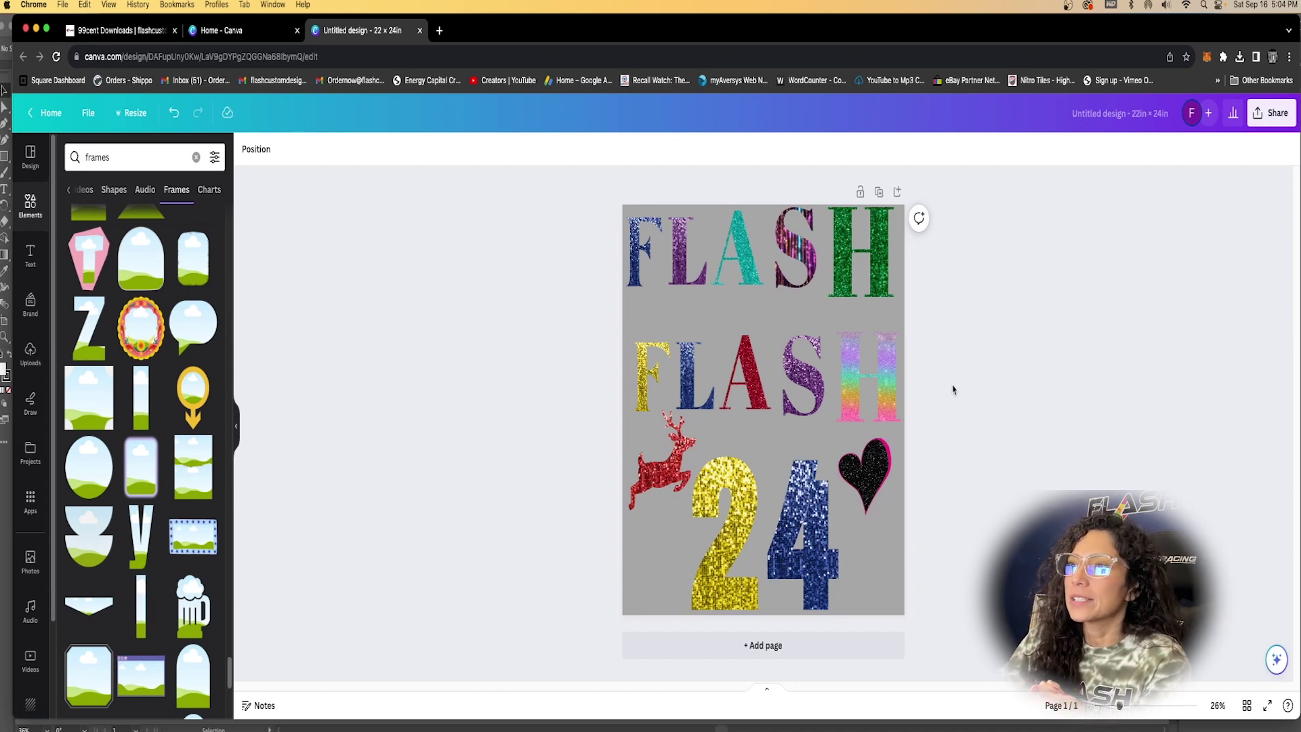
Duplicate the black glitter heart and the red reindeer with Cmd+D, placing each copy below its original.
{"action": "left_click", "coordinate": [870, 476]}
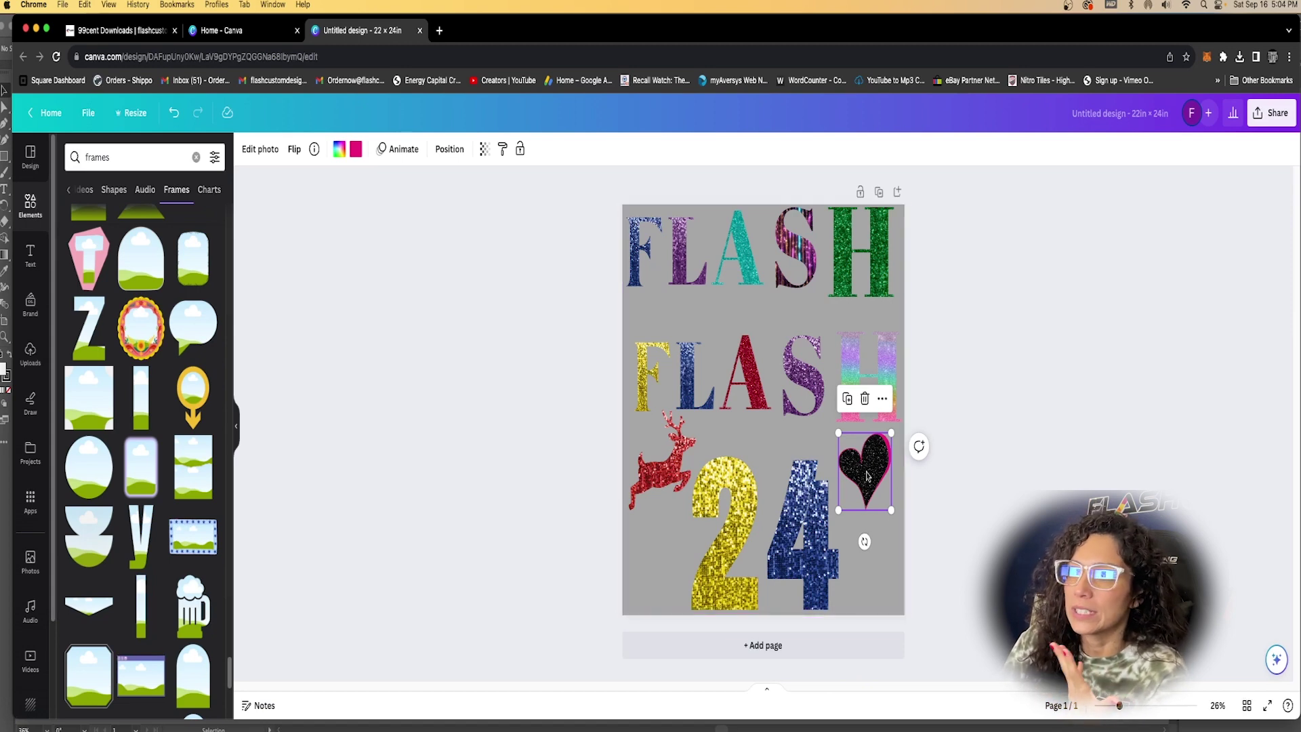
{"action": "key", "text": "super+d"}
{"action": "left_click_drag", "start_coordinate": [868, 475], "coordinate": [874, 562]}
{"action": "left_click", "coordinate": [661, 468]}
{"action": "key", "text": "super+d"}
{"action": "left_click_drag", "start_coordinate": [660, 467], "coordinate": [660, 567]}
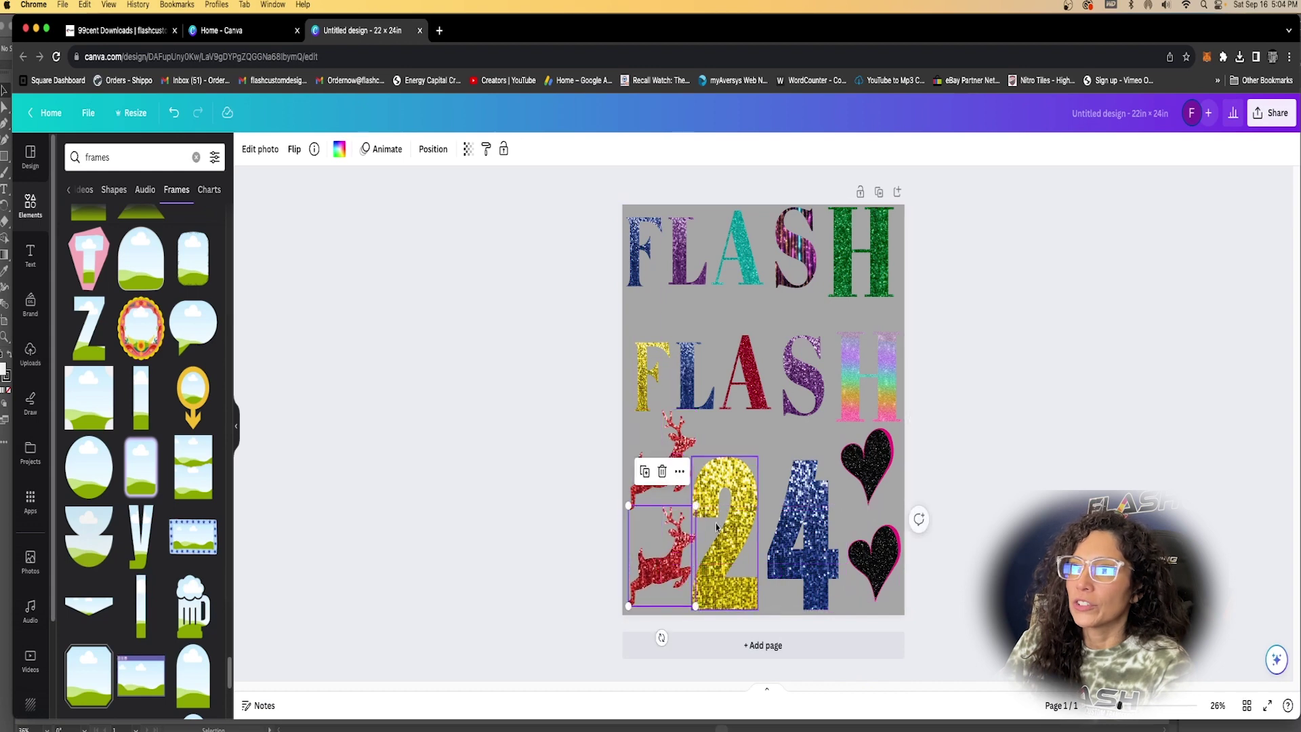
Move the second FLASH row up beneath the first and add more heart copies above the 24.
{"action": "left_click", "coordinate": [642, 401]}
{"action": "left_click_drag", "start_coordinate": [643, 401], "coordinate": [643, 364]}
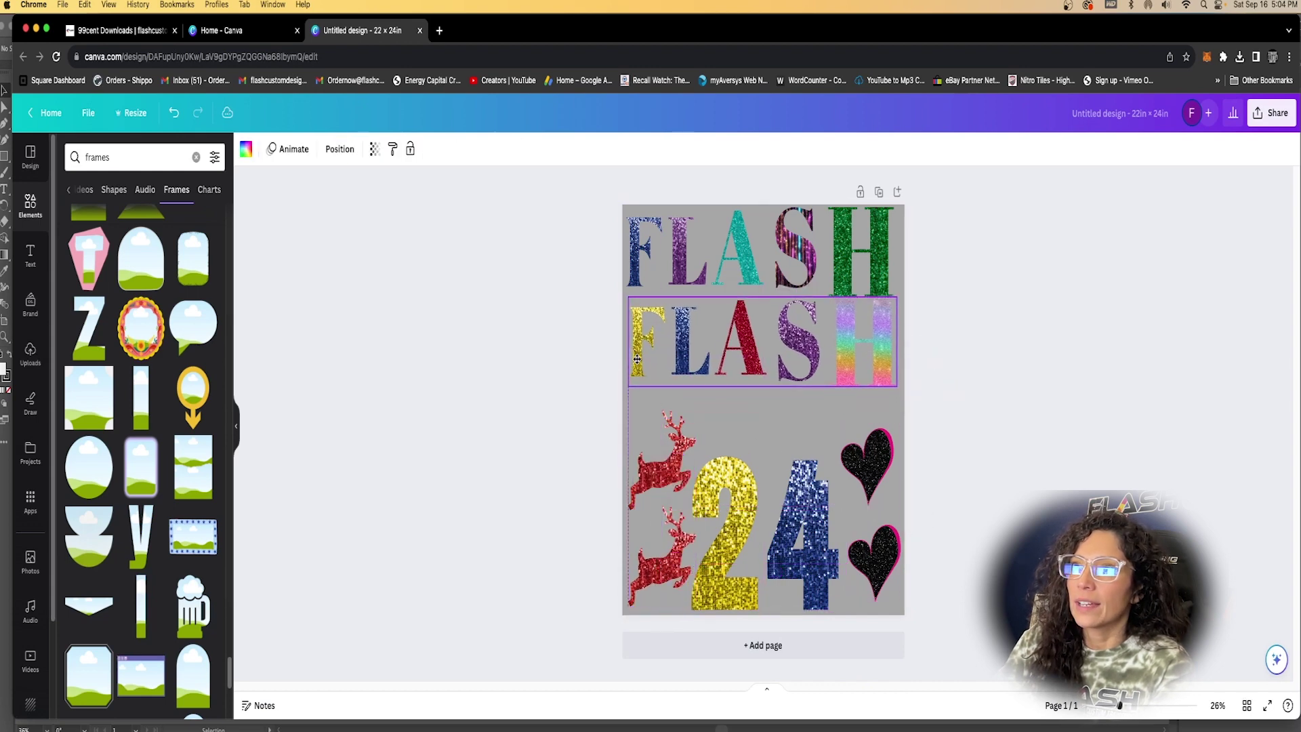
{"action": "left_click", "coordinate": [878, 477]}
{"action": "key", "text": "super+d"}
{"action": "left_click_drag", "start_coordinate": [878, 477], "coordinate": [729, 415]}
{"action": "key", "text": "super+d"}
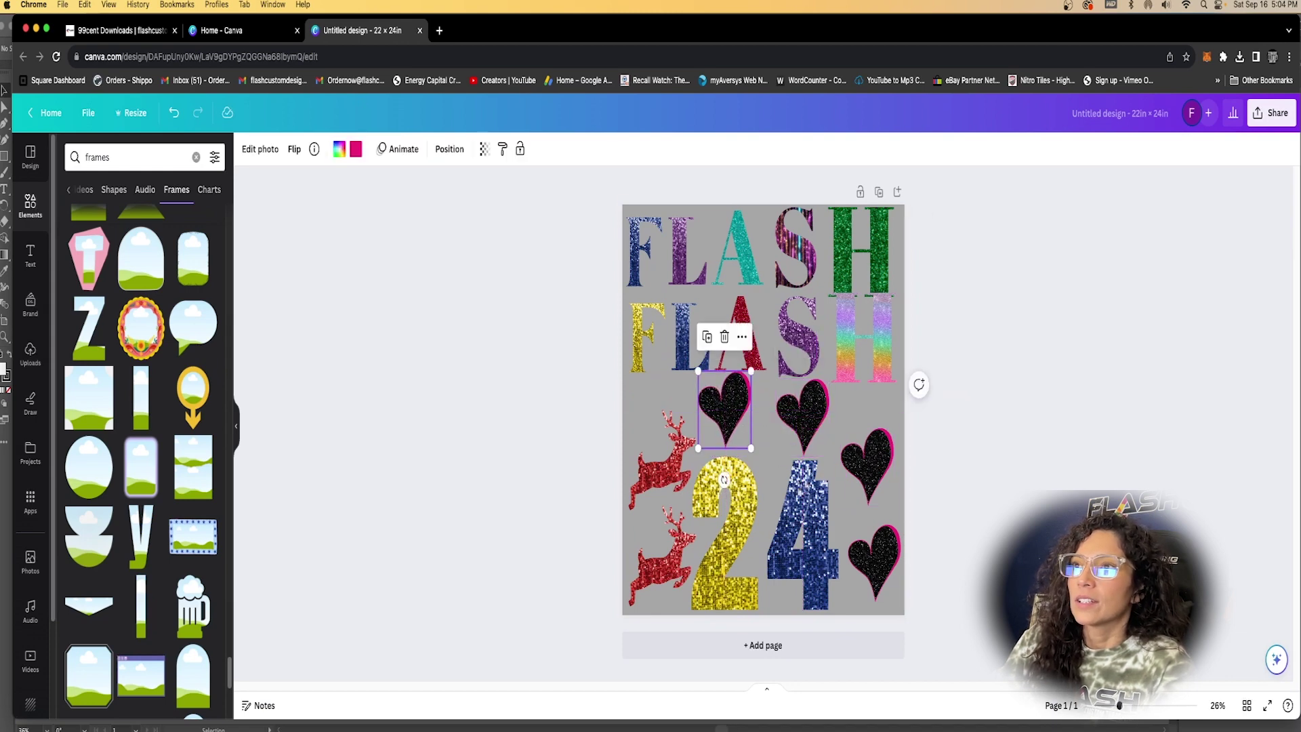
{"action": "key", "text": "Escape"}
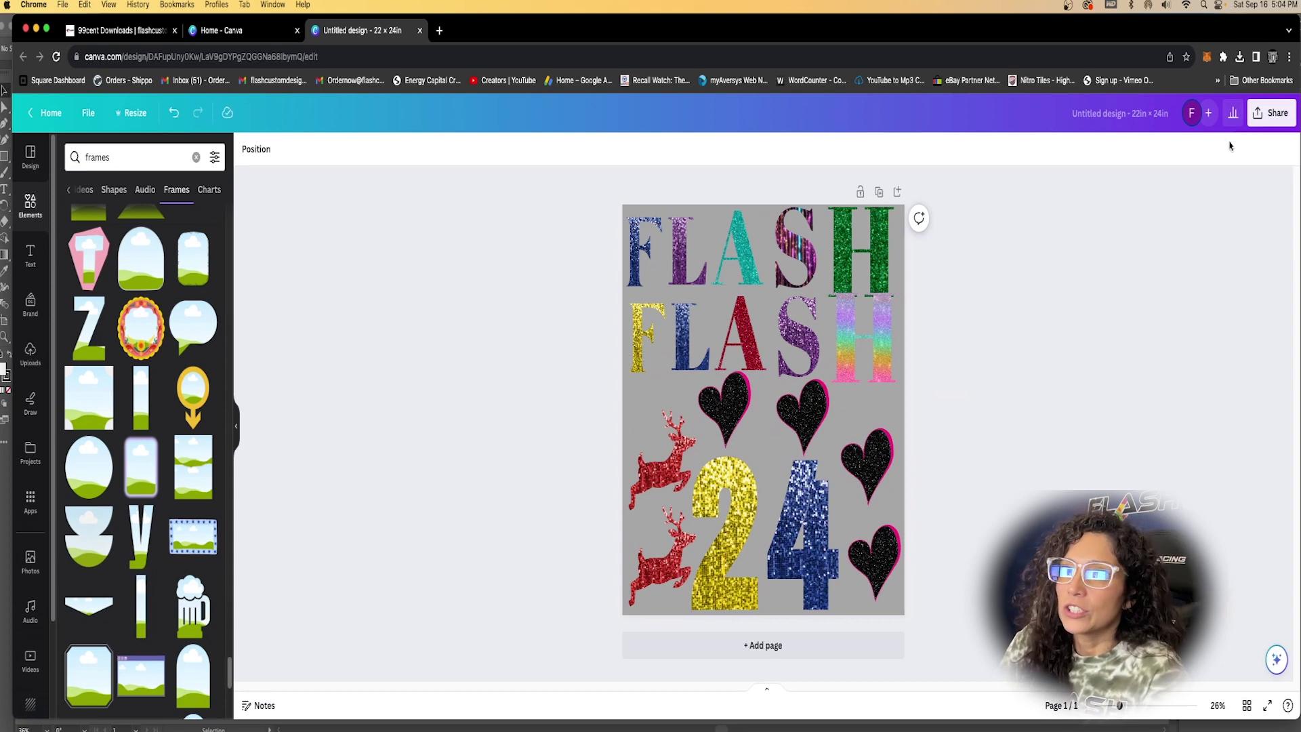
Download the design as PNG at size 3.125 (6,600 × 7,200 px) with a transparent background.
{"action": "left_click", "coordinate": [1276, 115]}
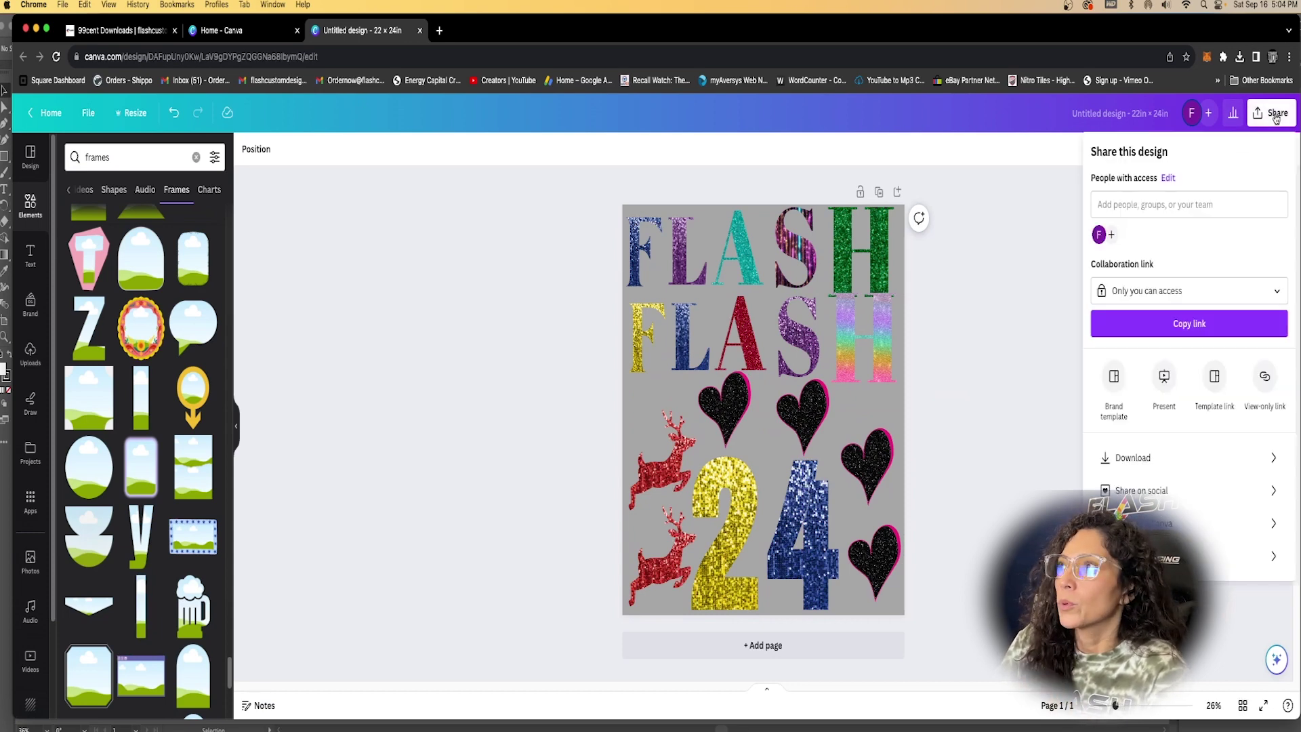
{"action": "left_click", "coordinate": [1128, 458]}
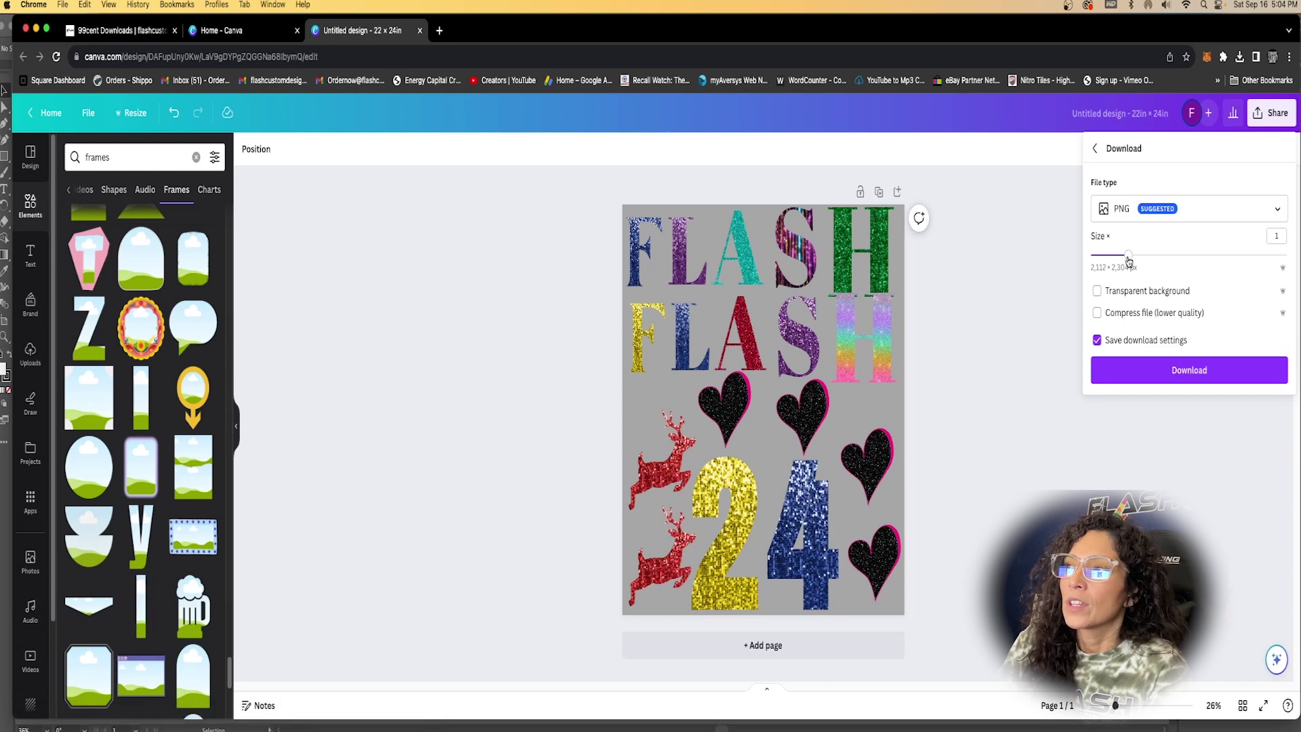
{"action": "left_click_drag", "start_coordinate": [1127, 258], "coordinate": [1286, 255]}
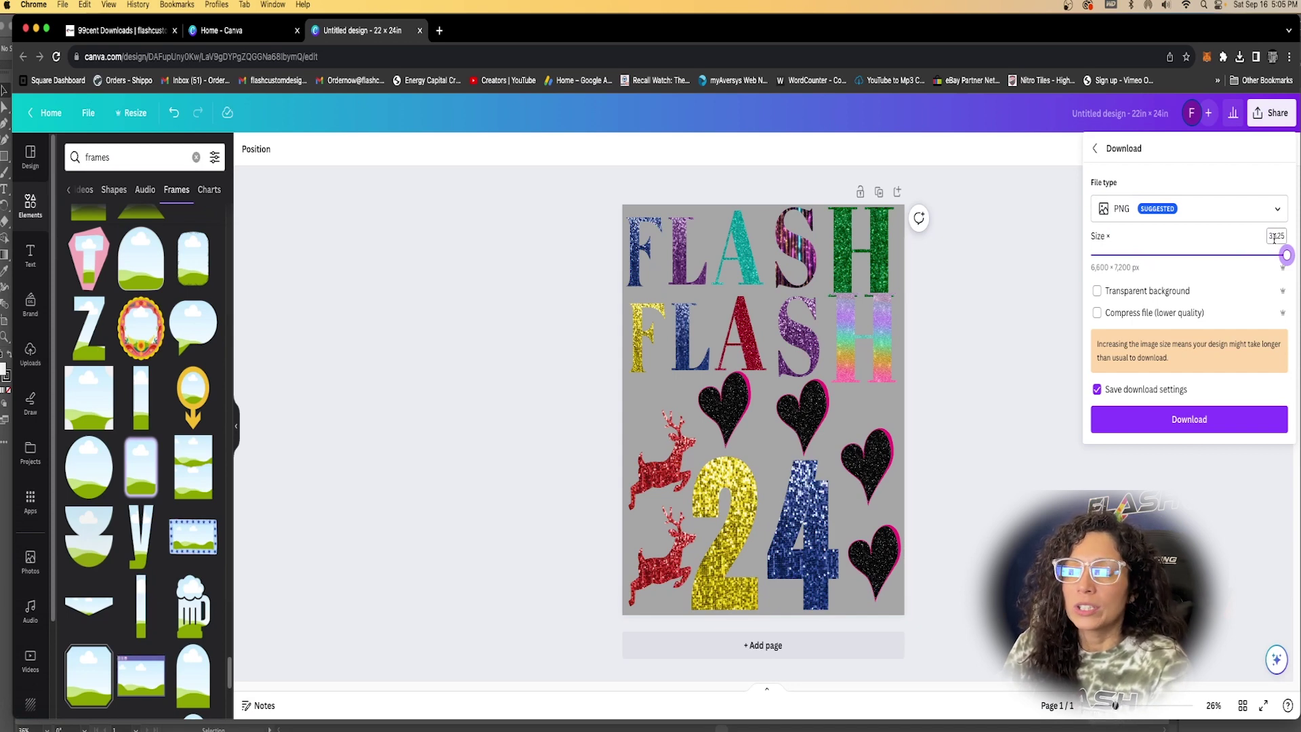
{"action": "left_click", "coordinate": [1097, 292]}
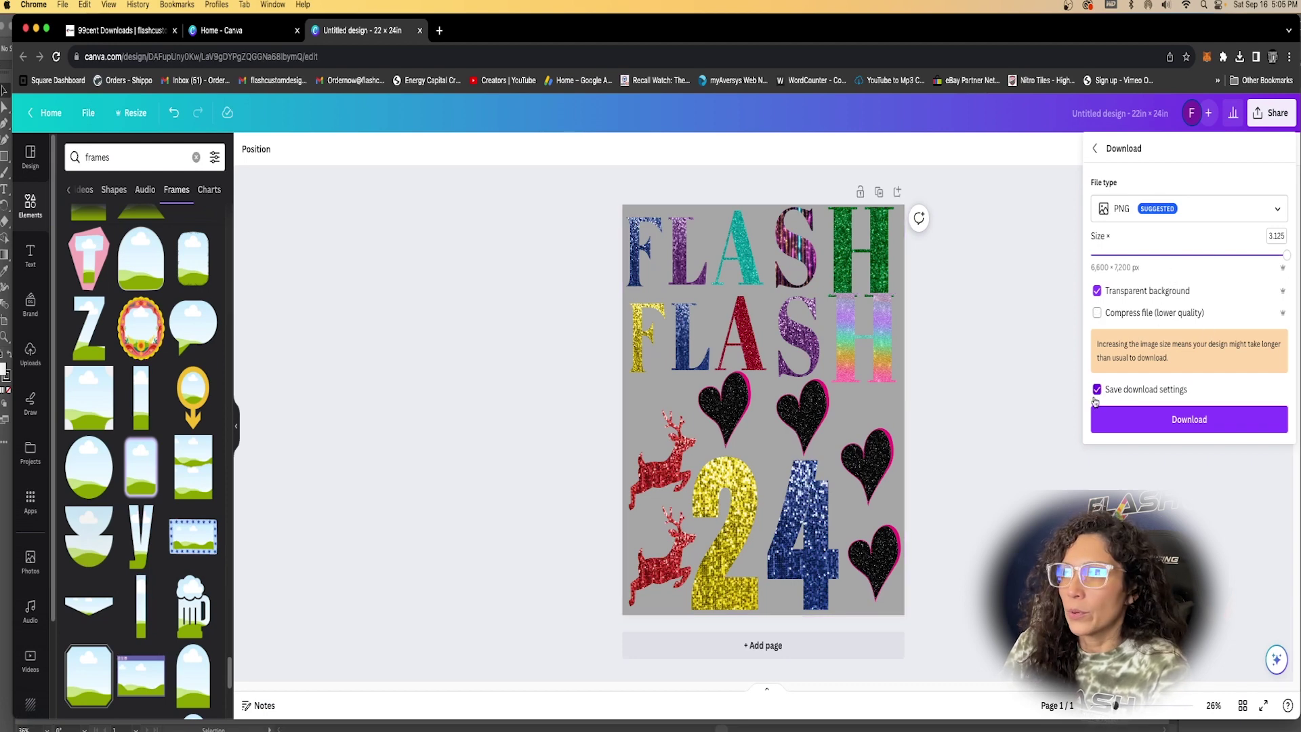
{"action": "left_click", "coordinate": [1210, 420]}
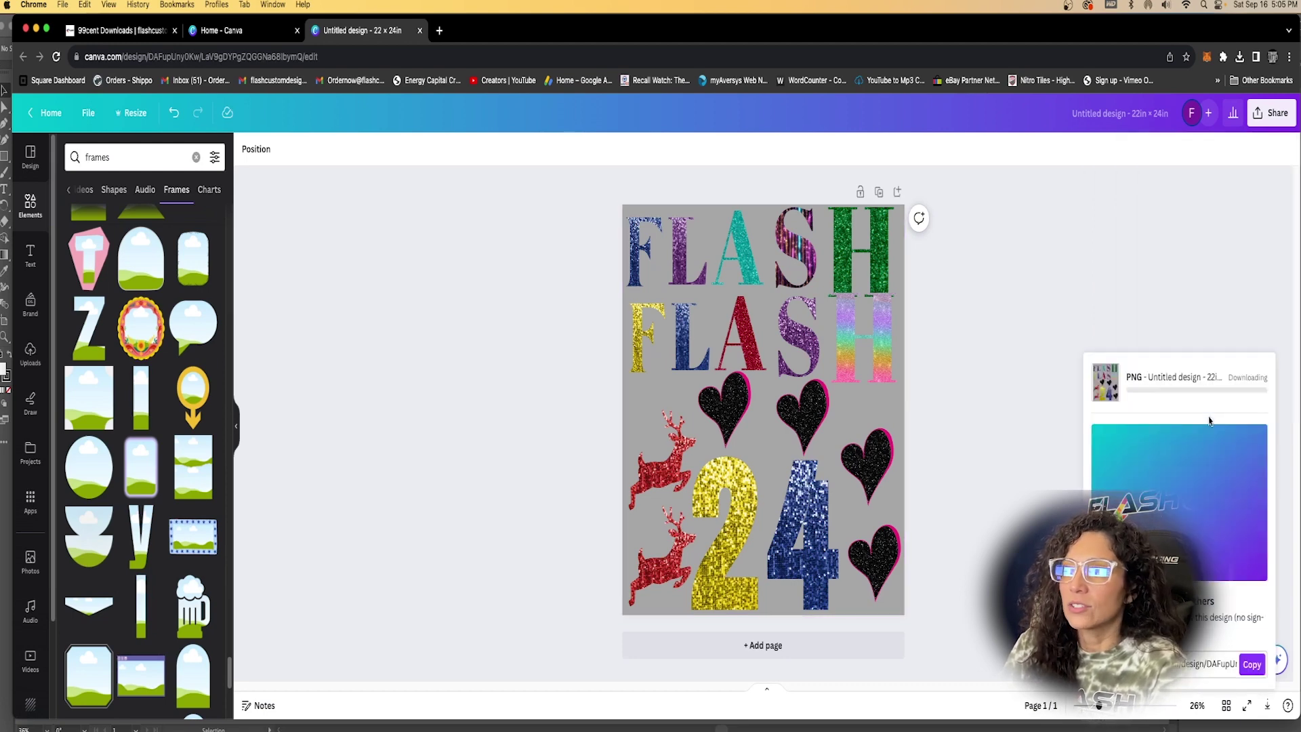